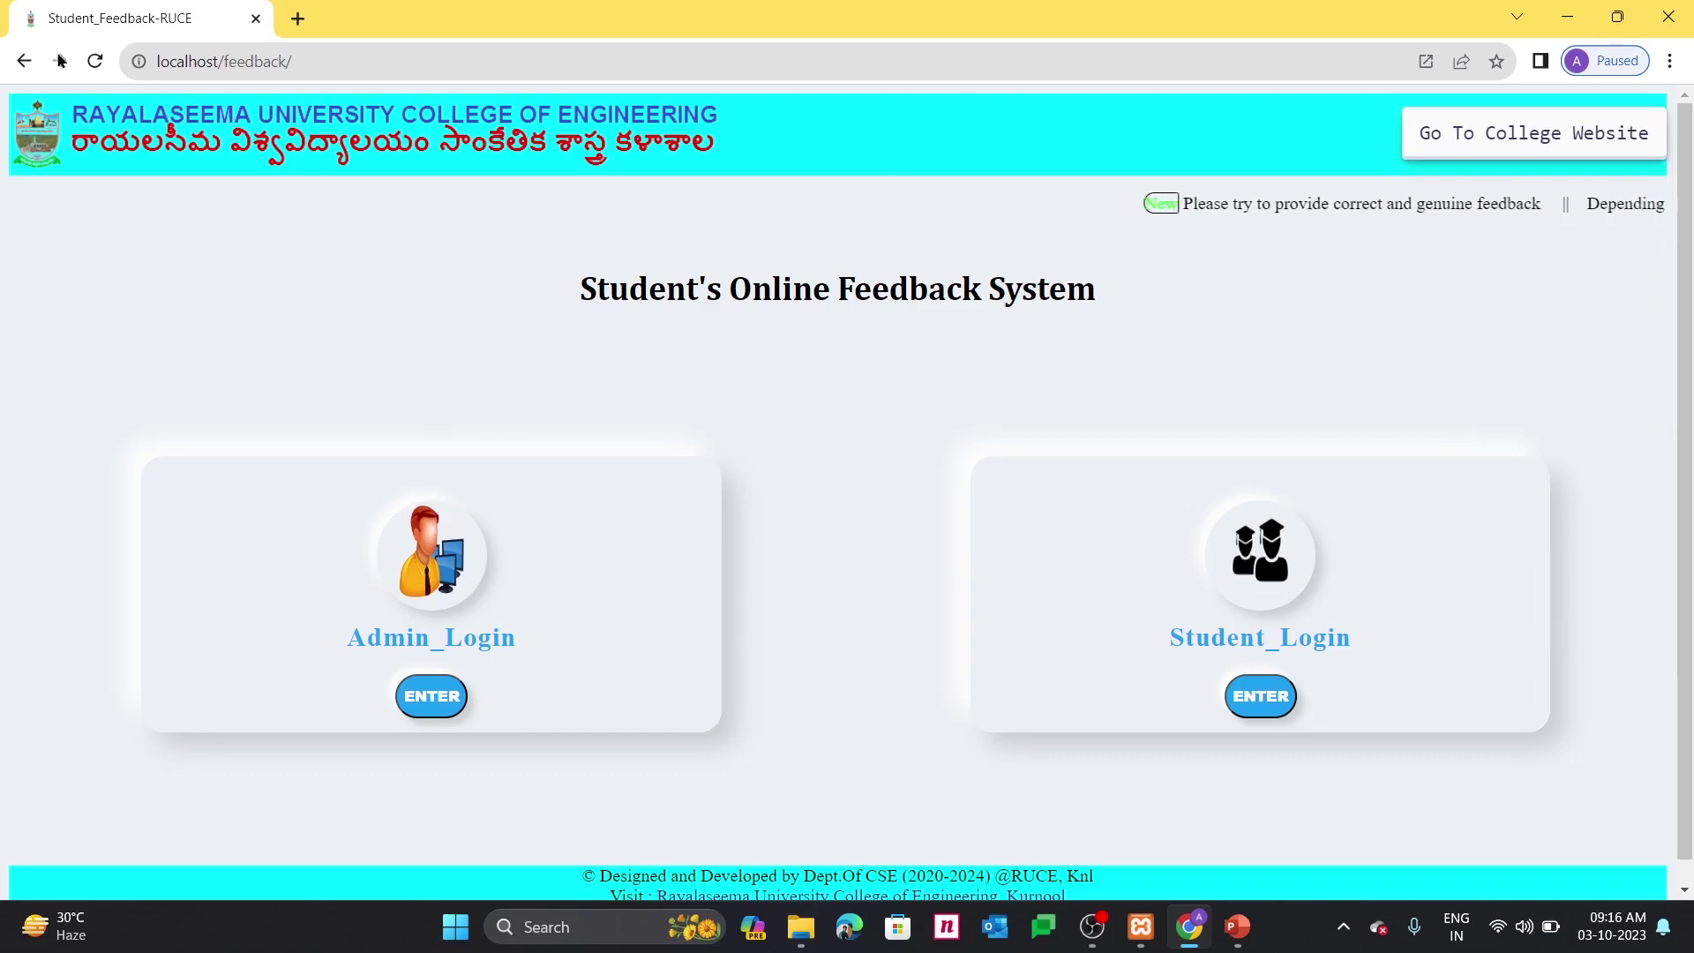
# Reload the feedback system's home page from the address bar
pyautogui.click(181, 60)
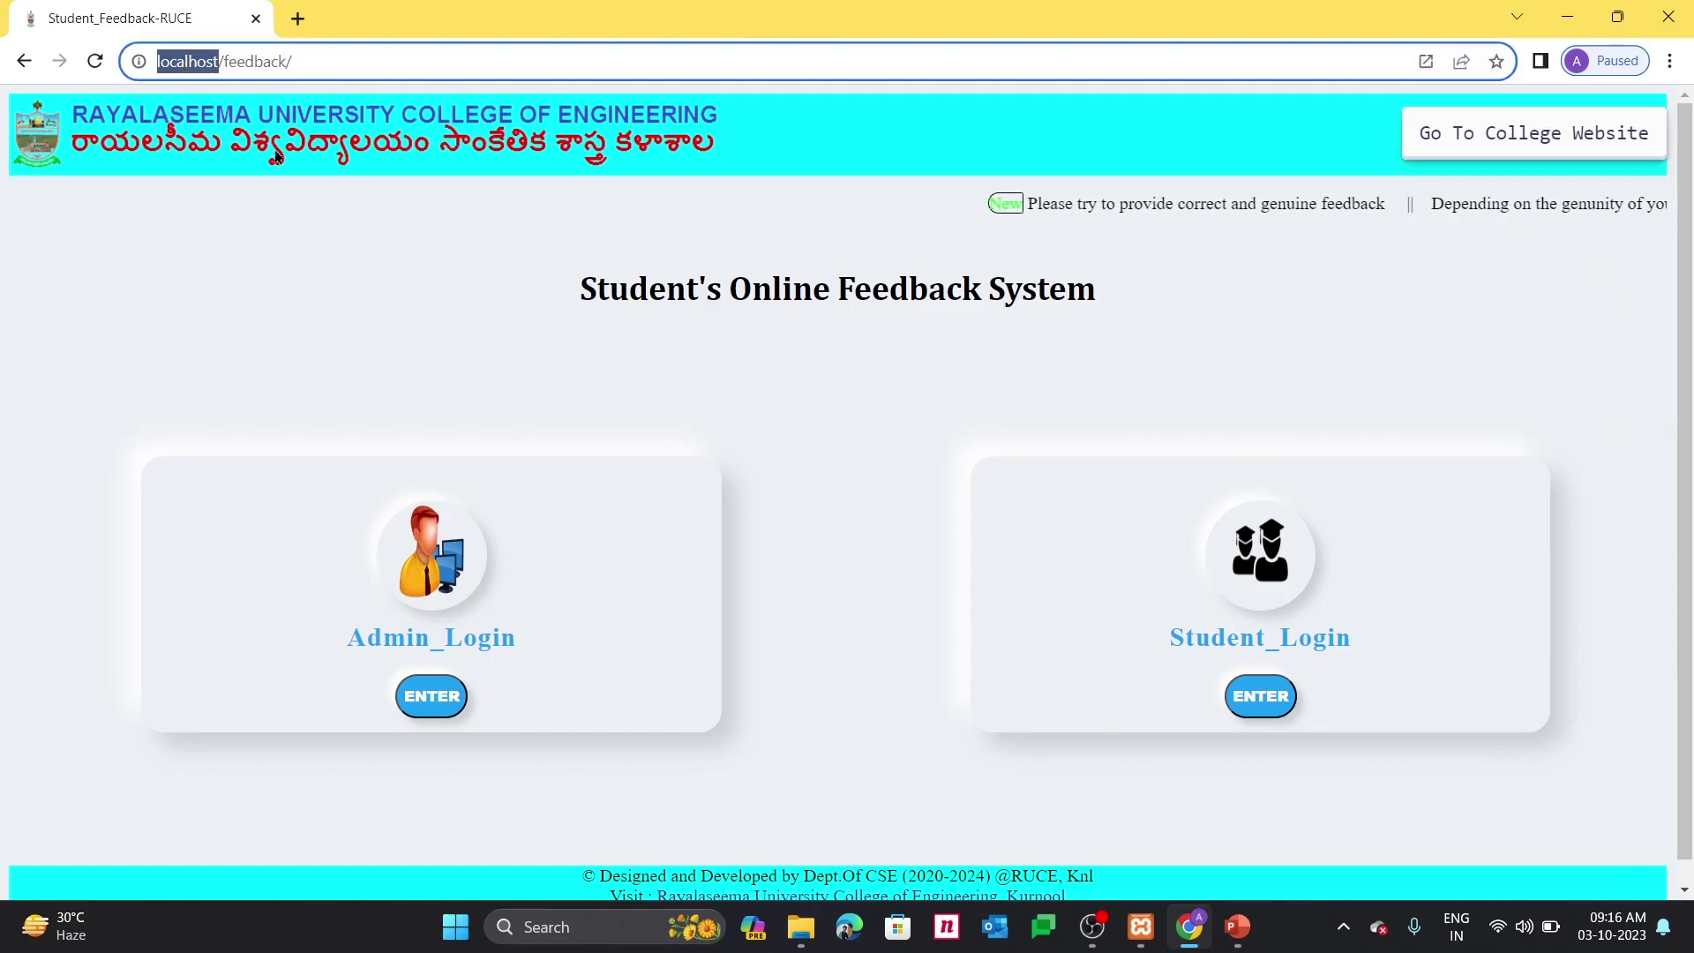
pyautogui.click(272, 215)
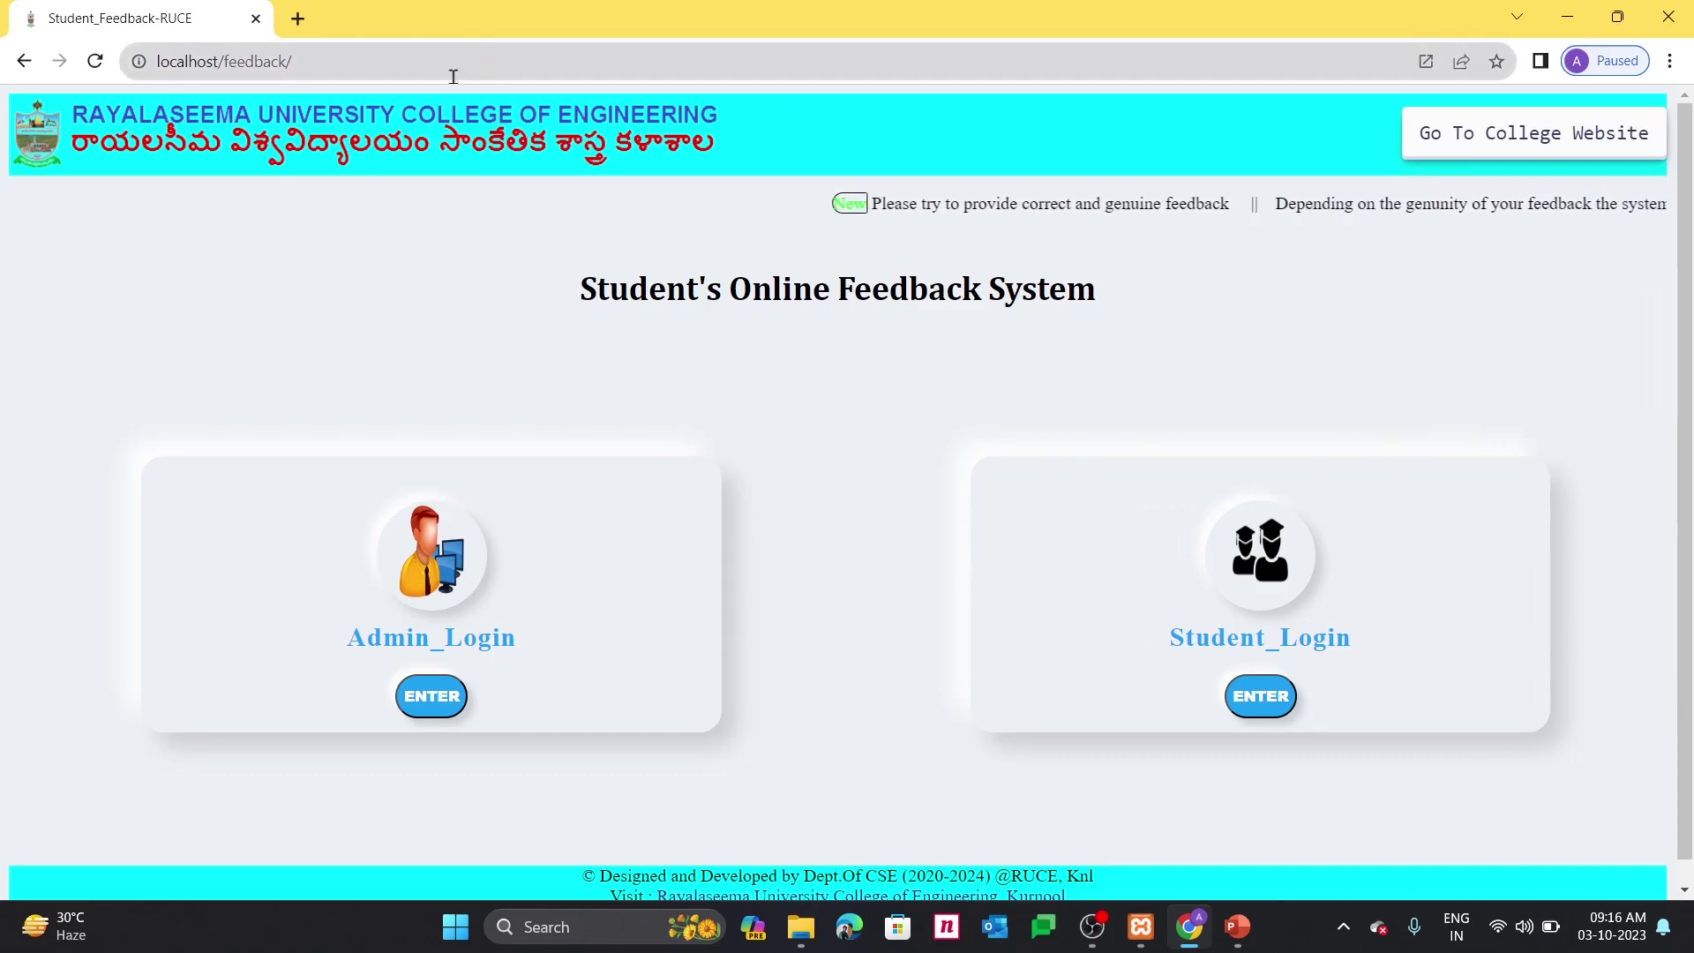
pyautogui.click(453, 76)
pyautogui.press('Return')
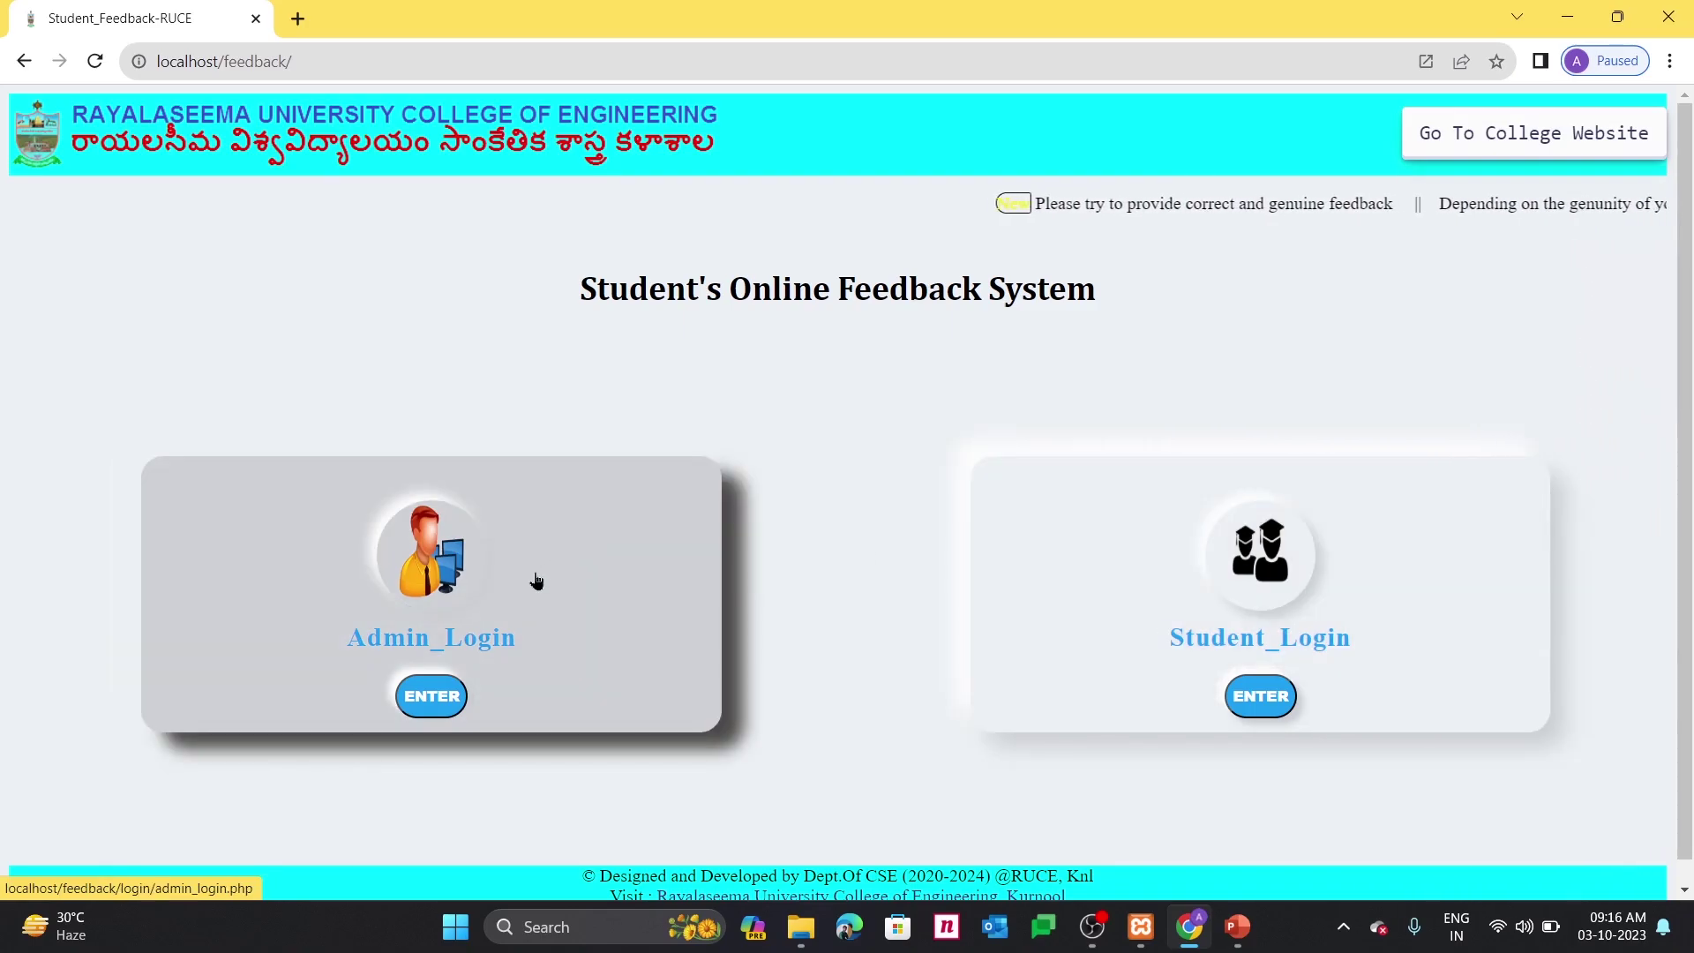
# Sign in as administrator with the autofilled credentials to reach the admin dashboard
pyautogui.click(536, 579)
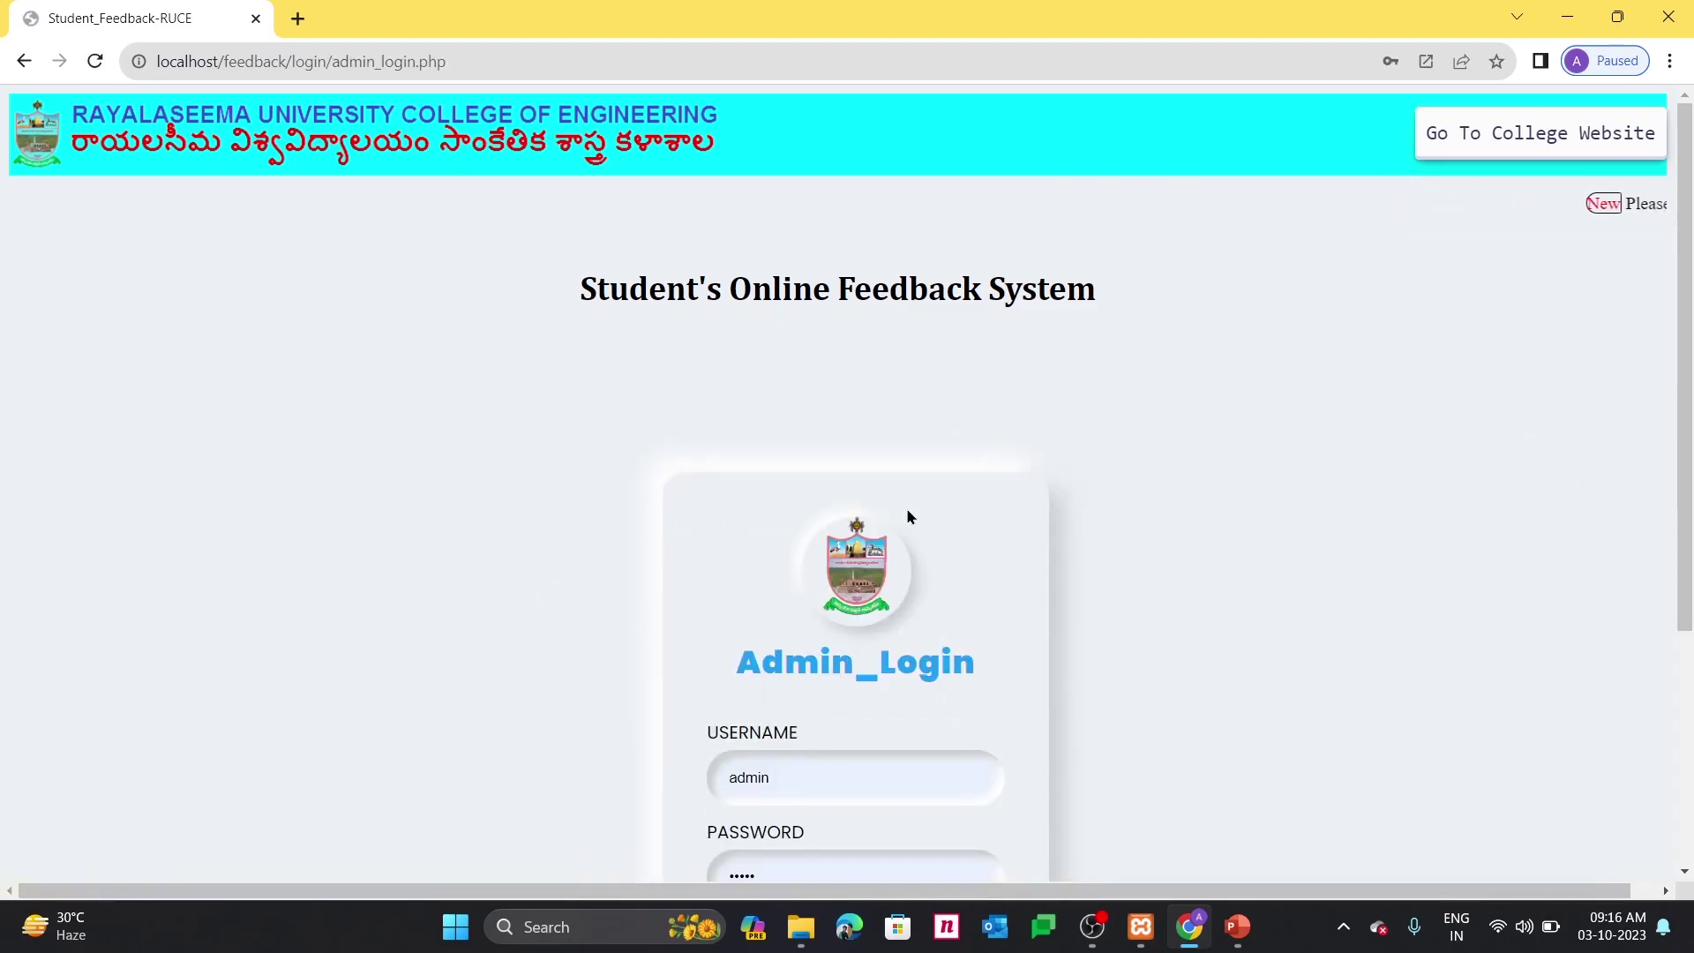
pyautogui.scroll(-3, 935, 520)
pyautogui.click(870, 729)
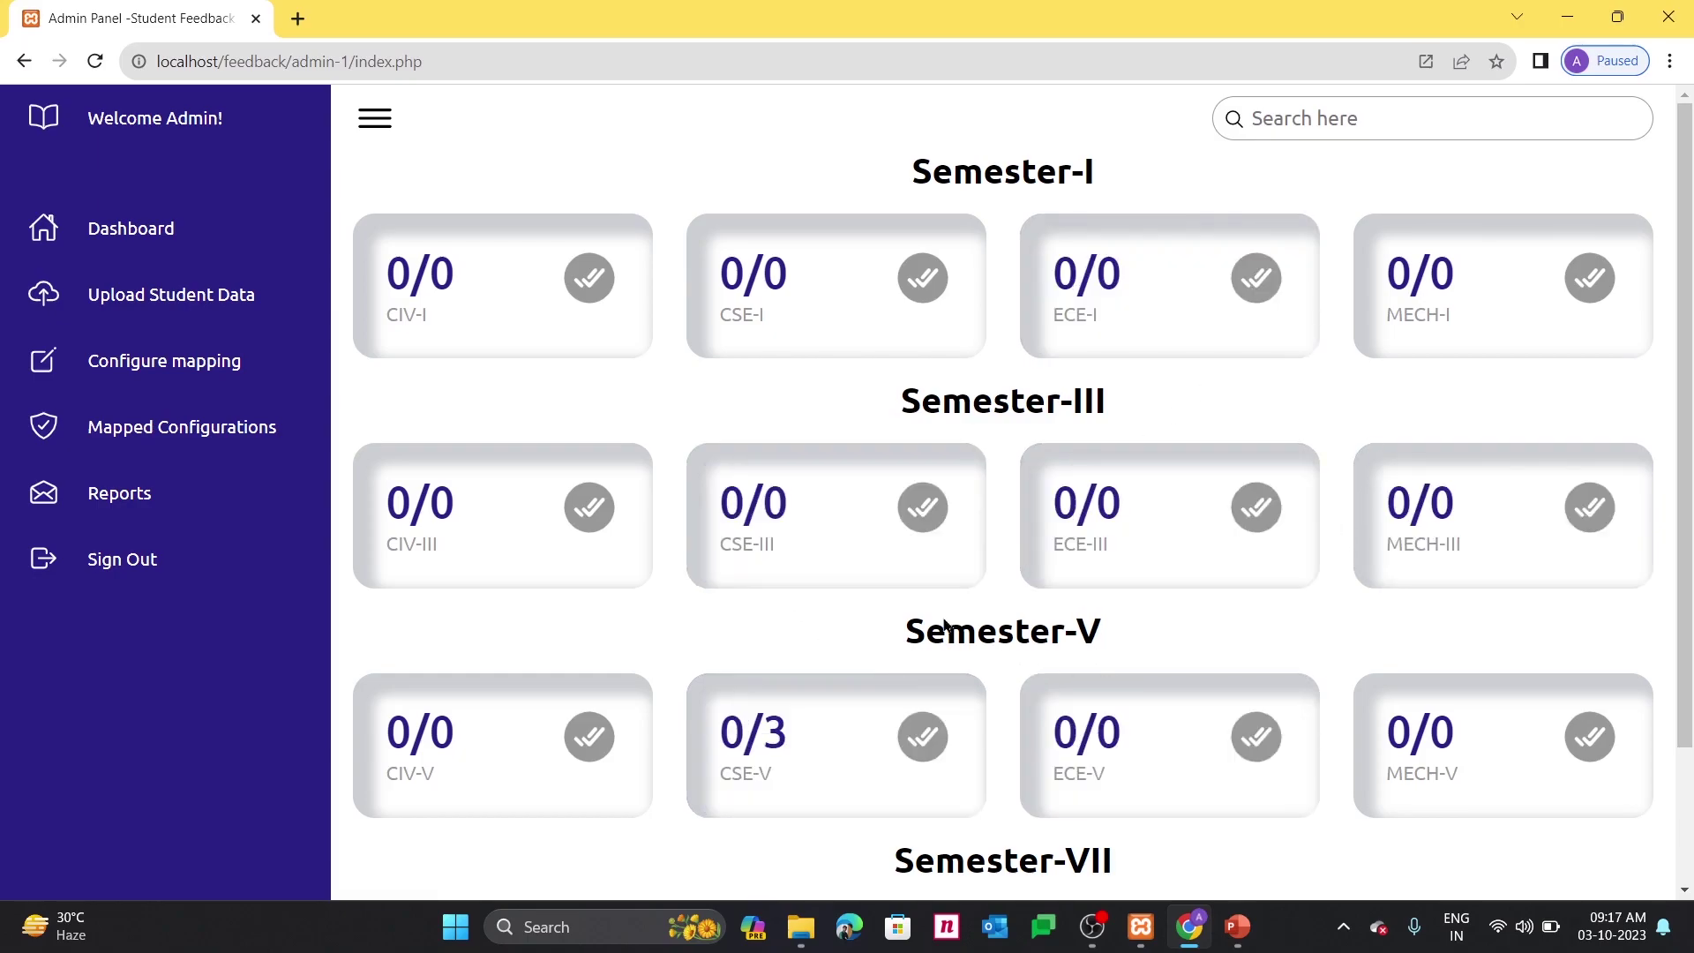
# Review the dashboard's semester submission cards, then go to Upload Student Data
pyautogui.scroll(-1, 862, 683)
pyautogui.scroll(-1, 862, 683)
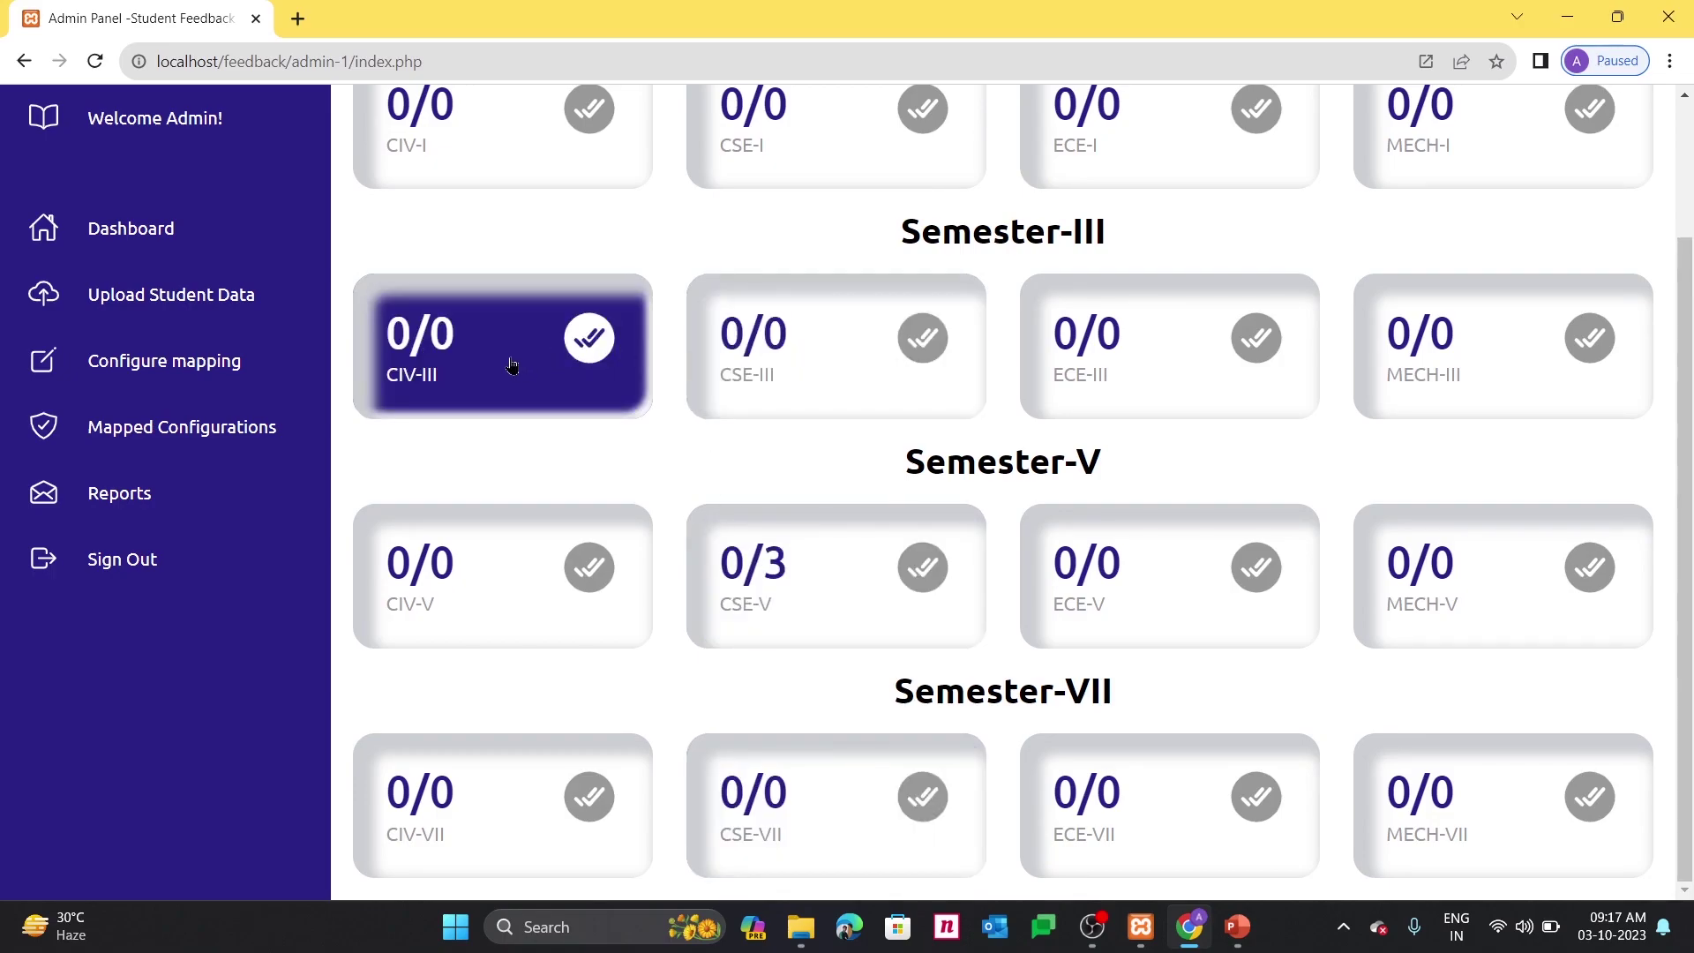
pyautogui.scroll(2, 512, 364)
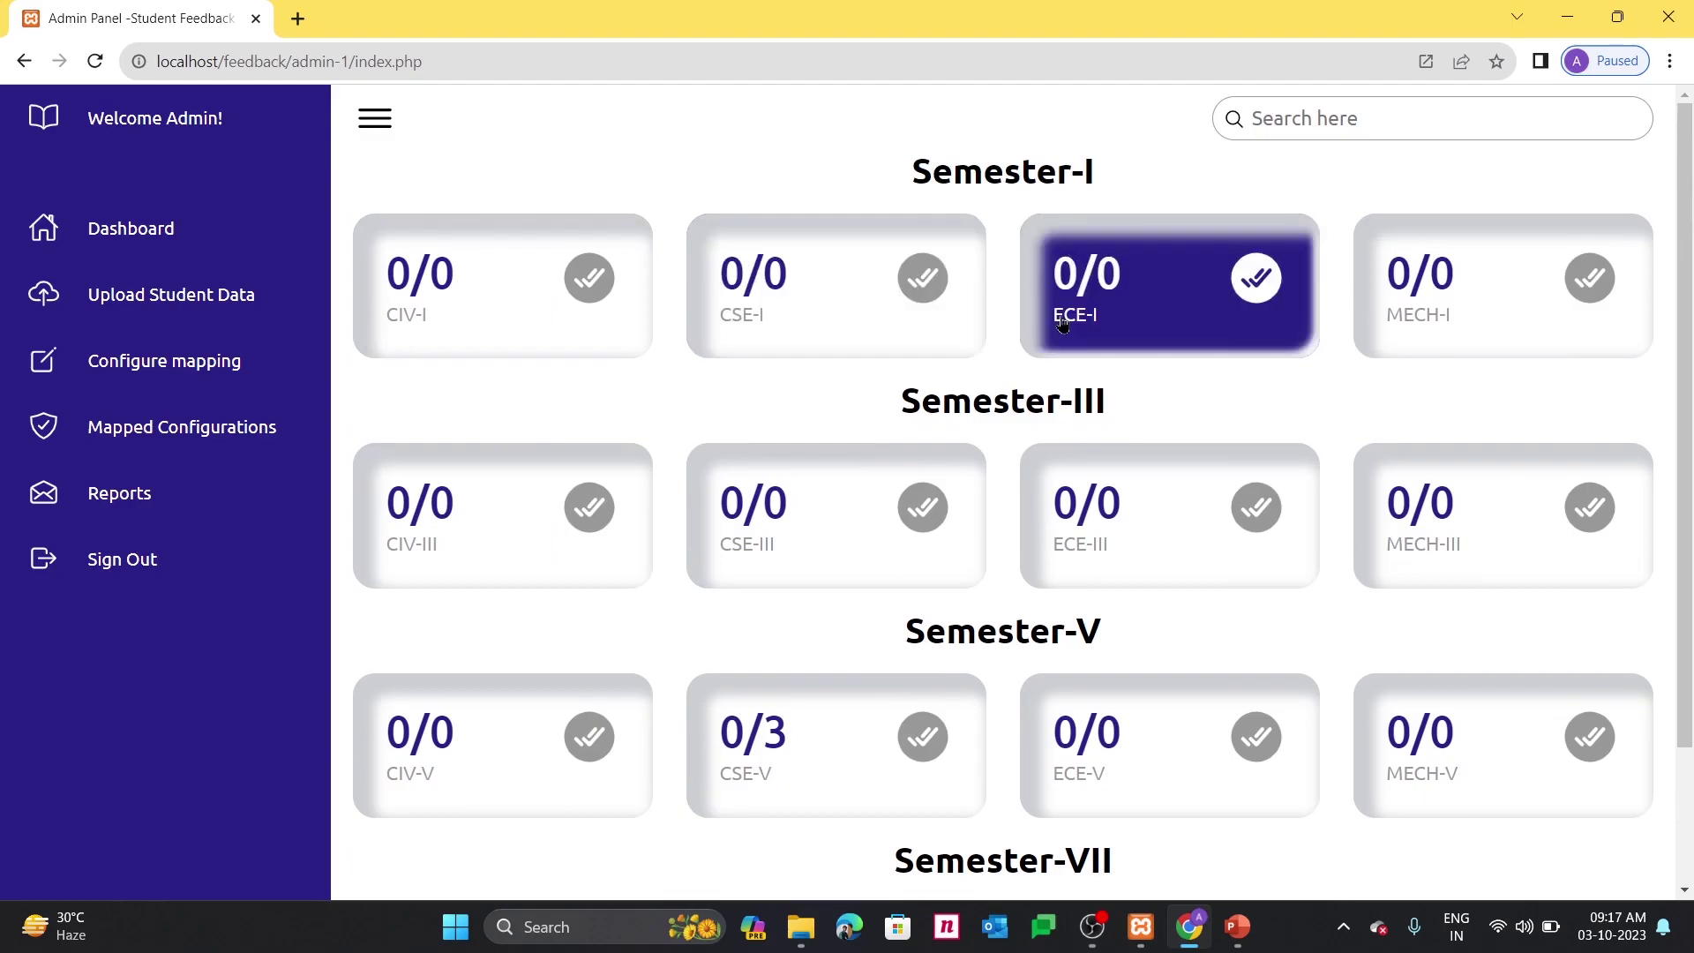
pyautogui.scroll(-2, 794, 559)
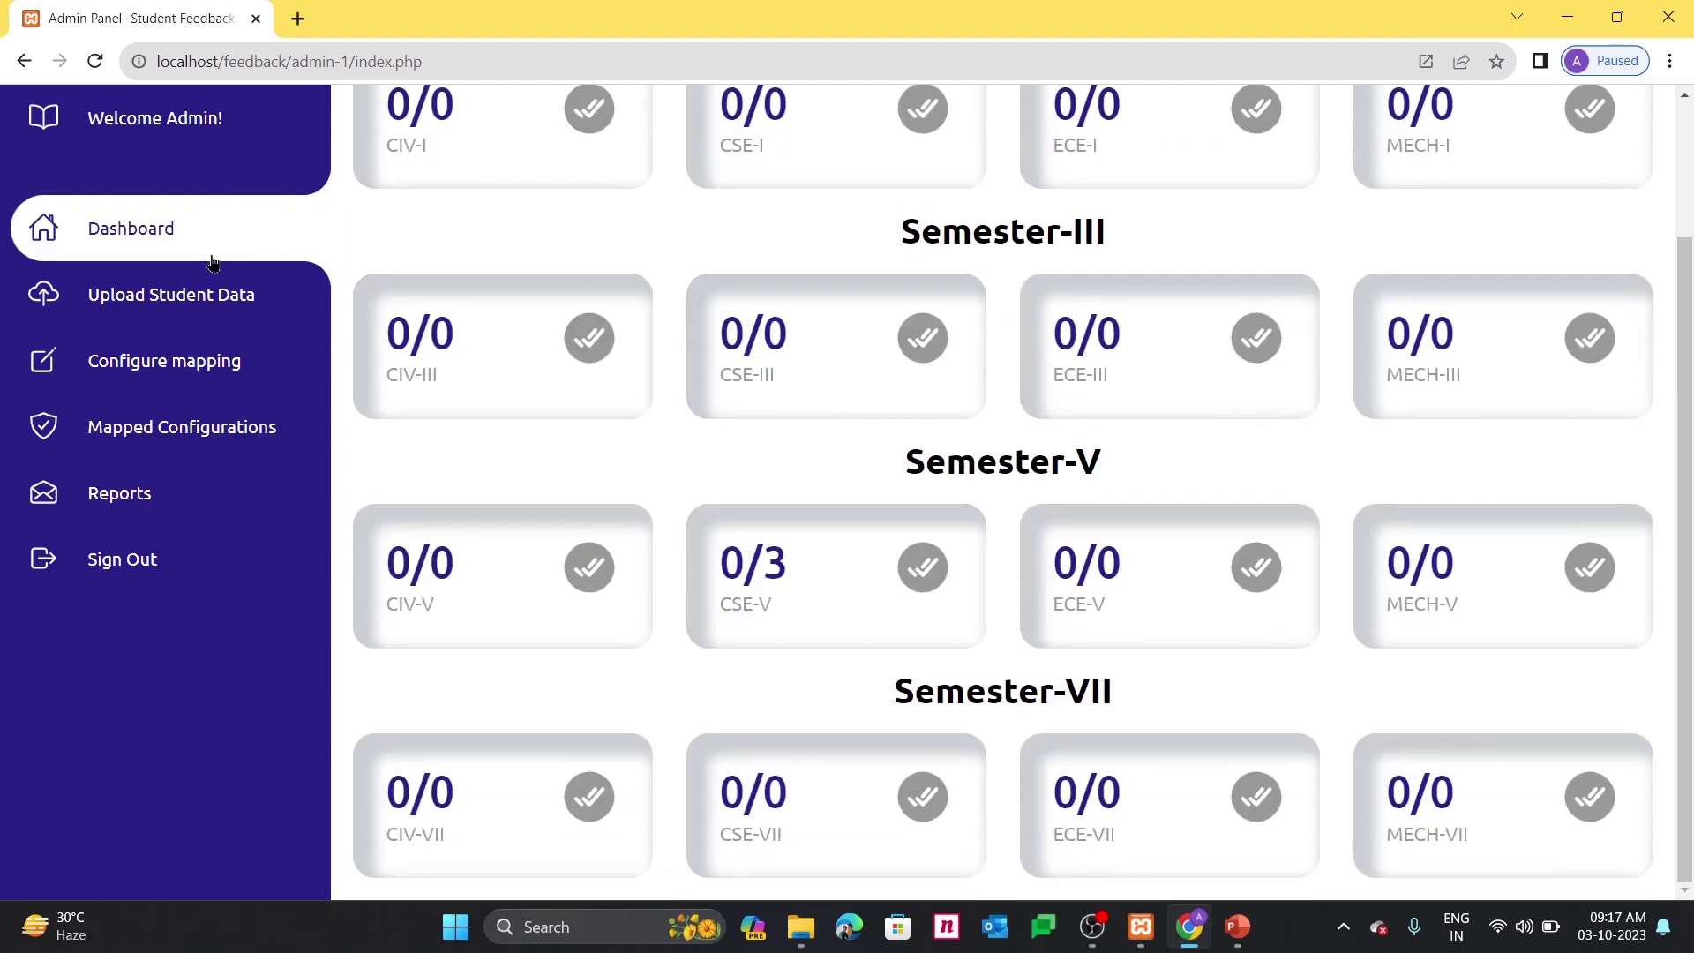
pyautogui.click(152, 288)
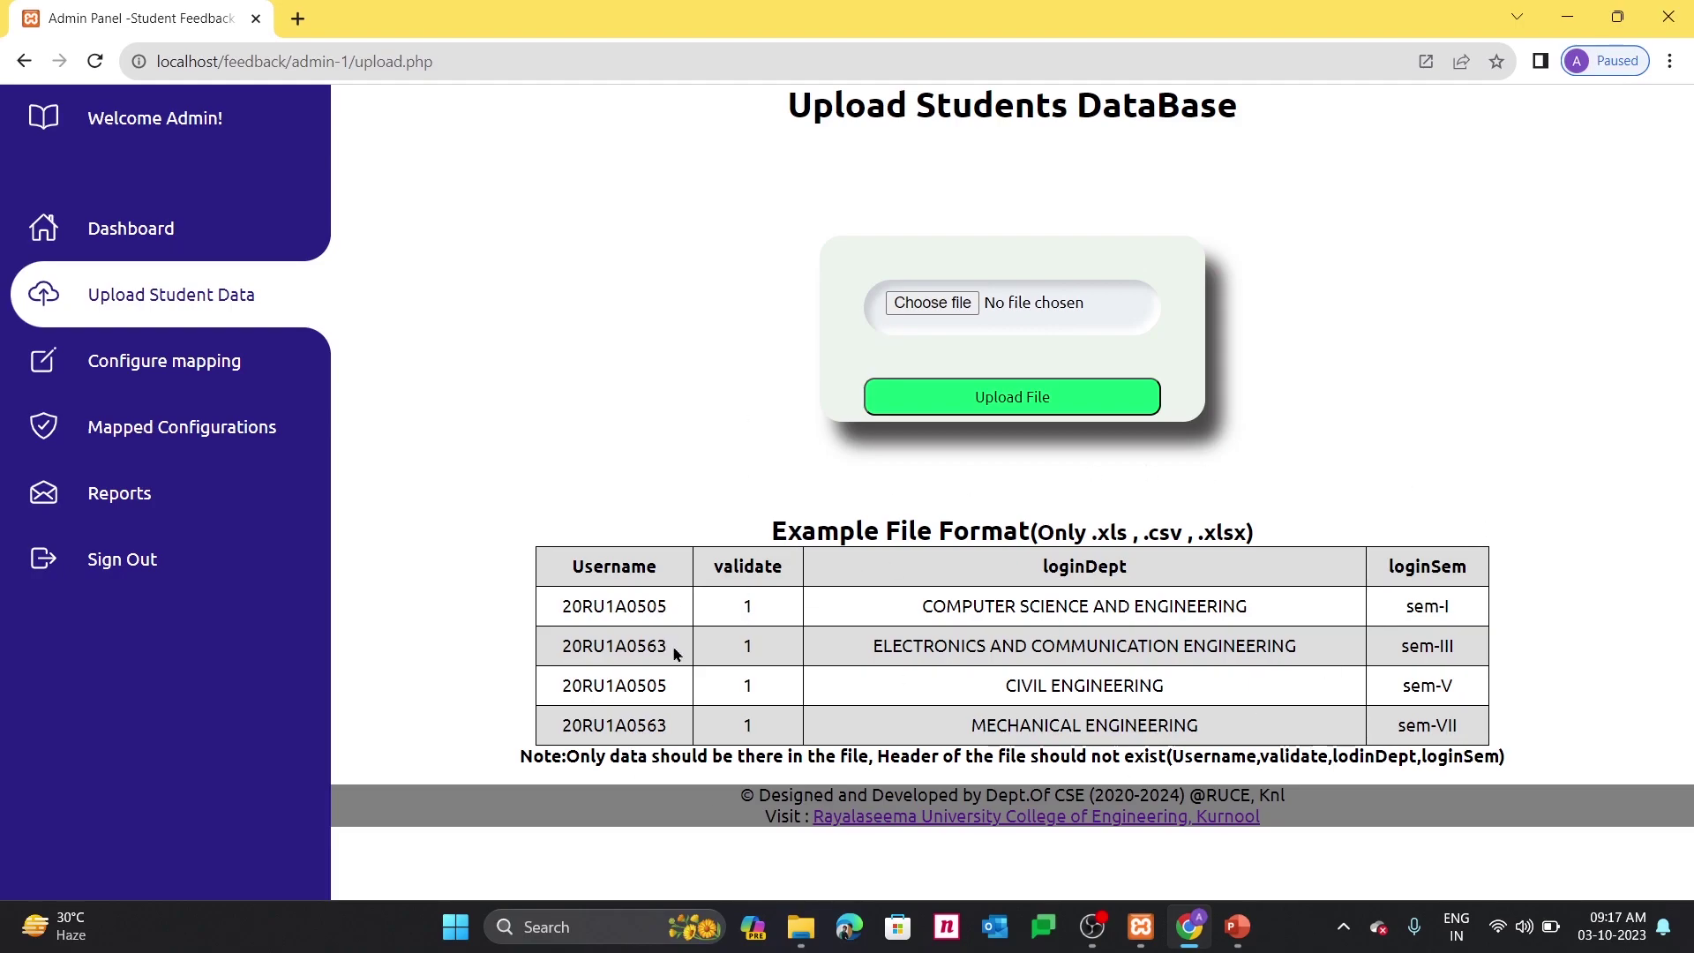
# Open the course mapping page and view the Academic-Year list without choosing a year
pyautogui.click(191, 378)
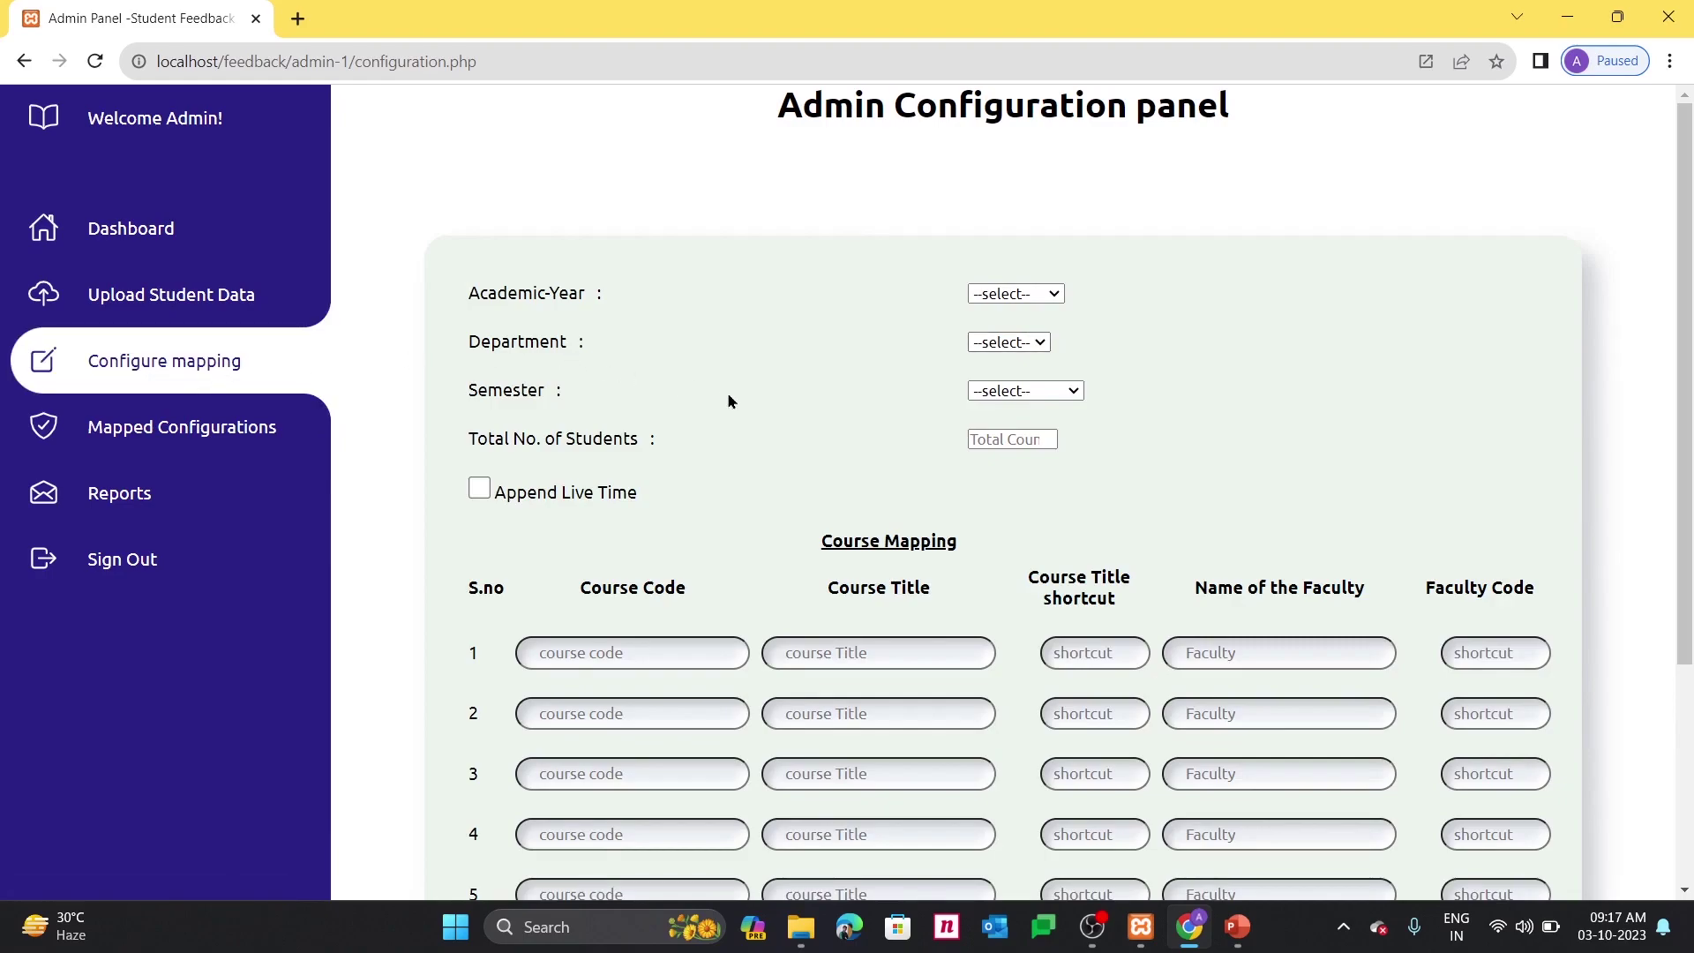
pyautogui.scroll(-4, 821, 434)
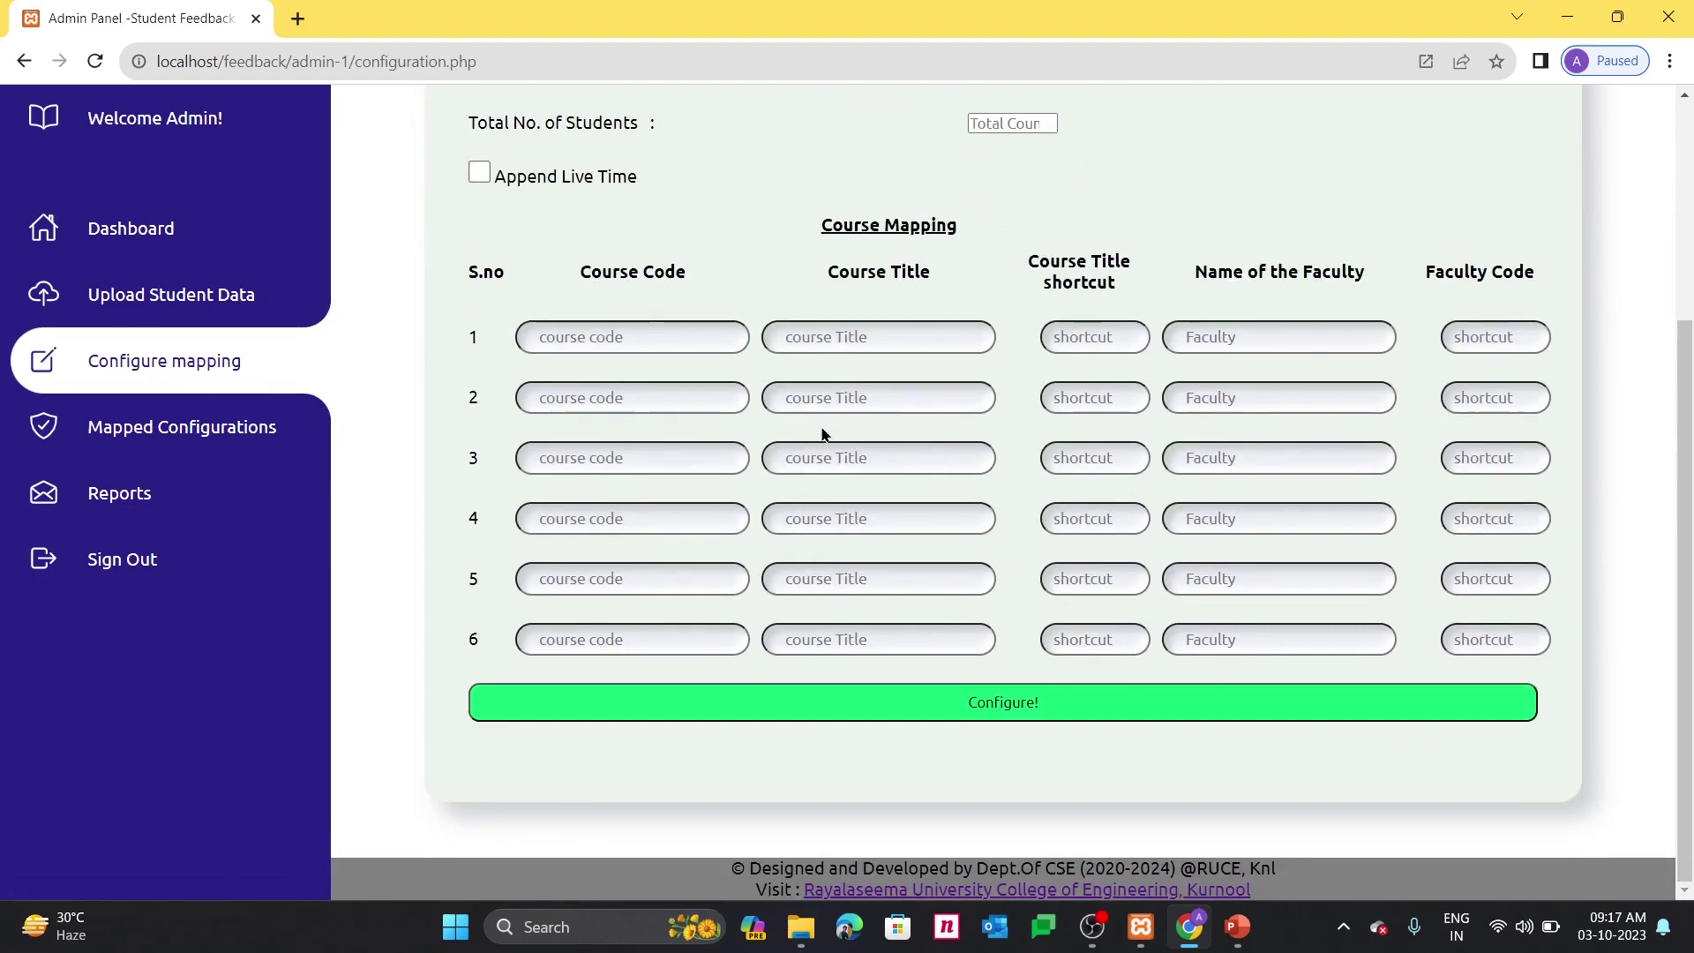
pyautogui.scroll(4, 822, 434)
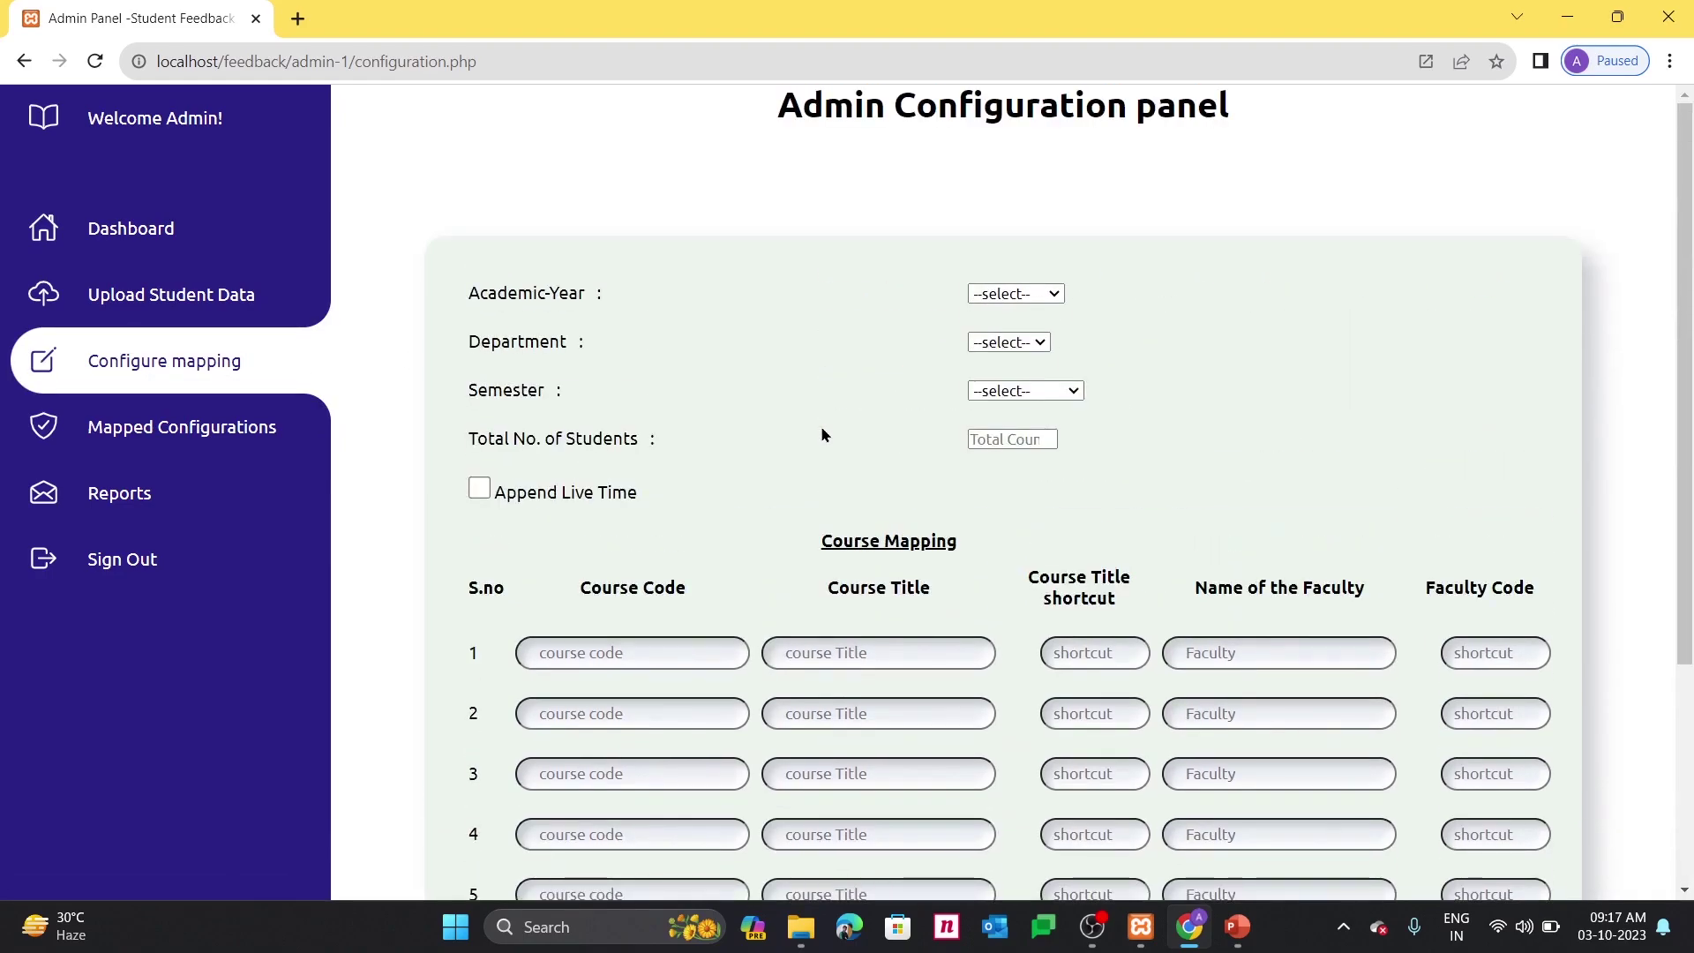
pyautogui.click(1052, 295)
pyautogui.click(1052, 295)
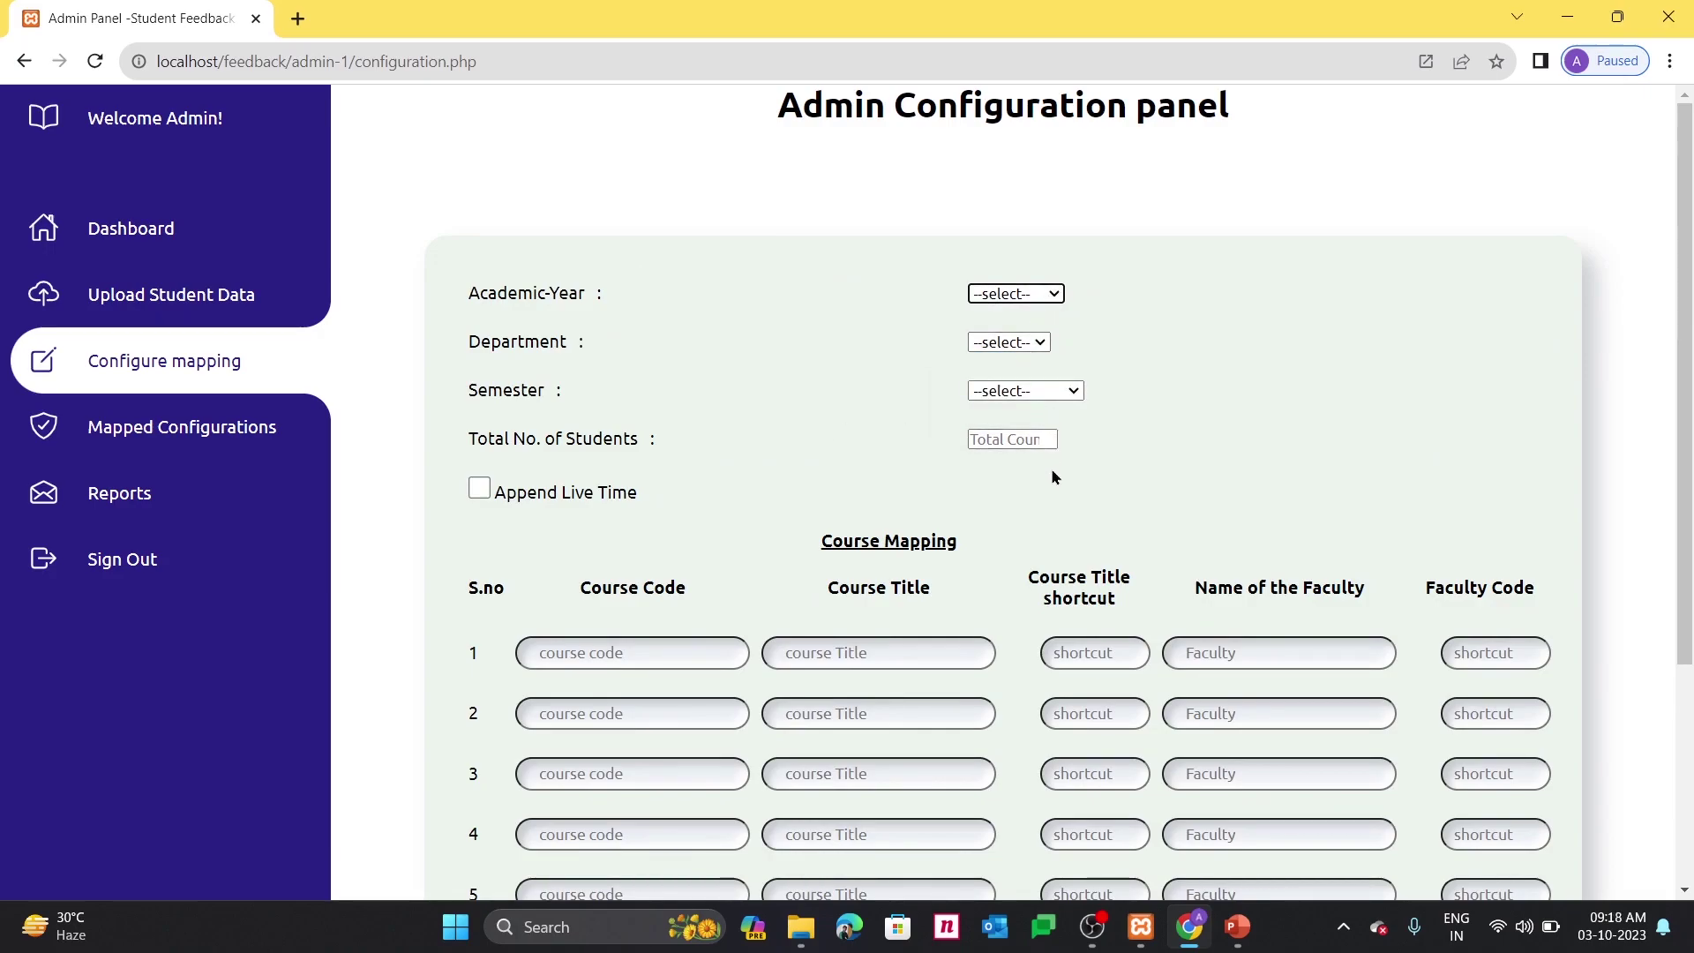
# Leave Append Live Time off and submit the empty mapping, which is rejected
pyautogui.click(480, 488)
pyautogui.click(475, 499)
pyautogui.scroll(-3, 475, 503)
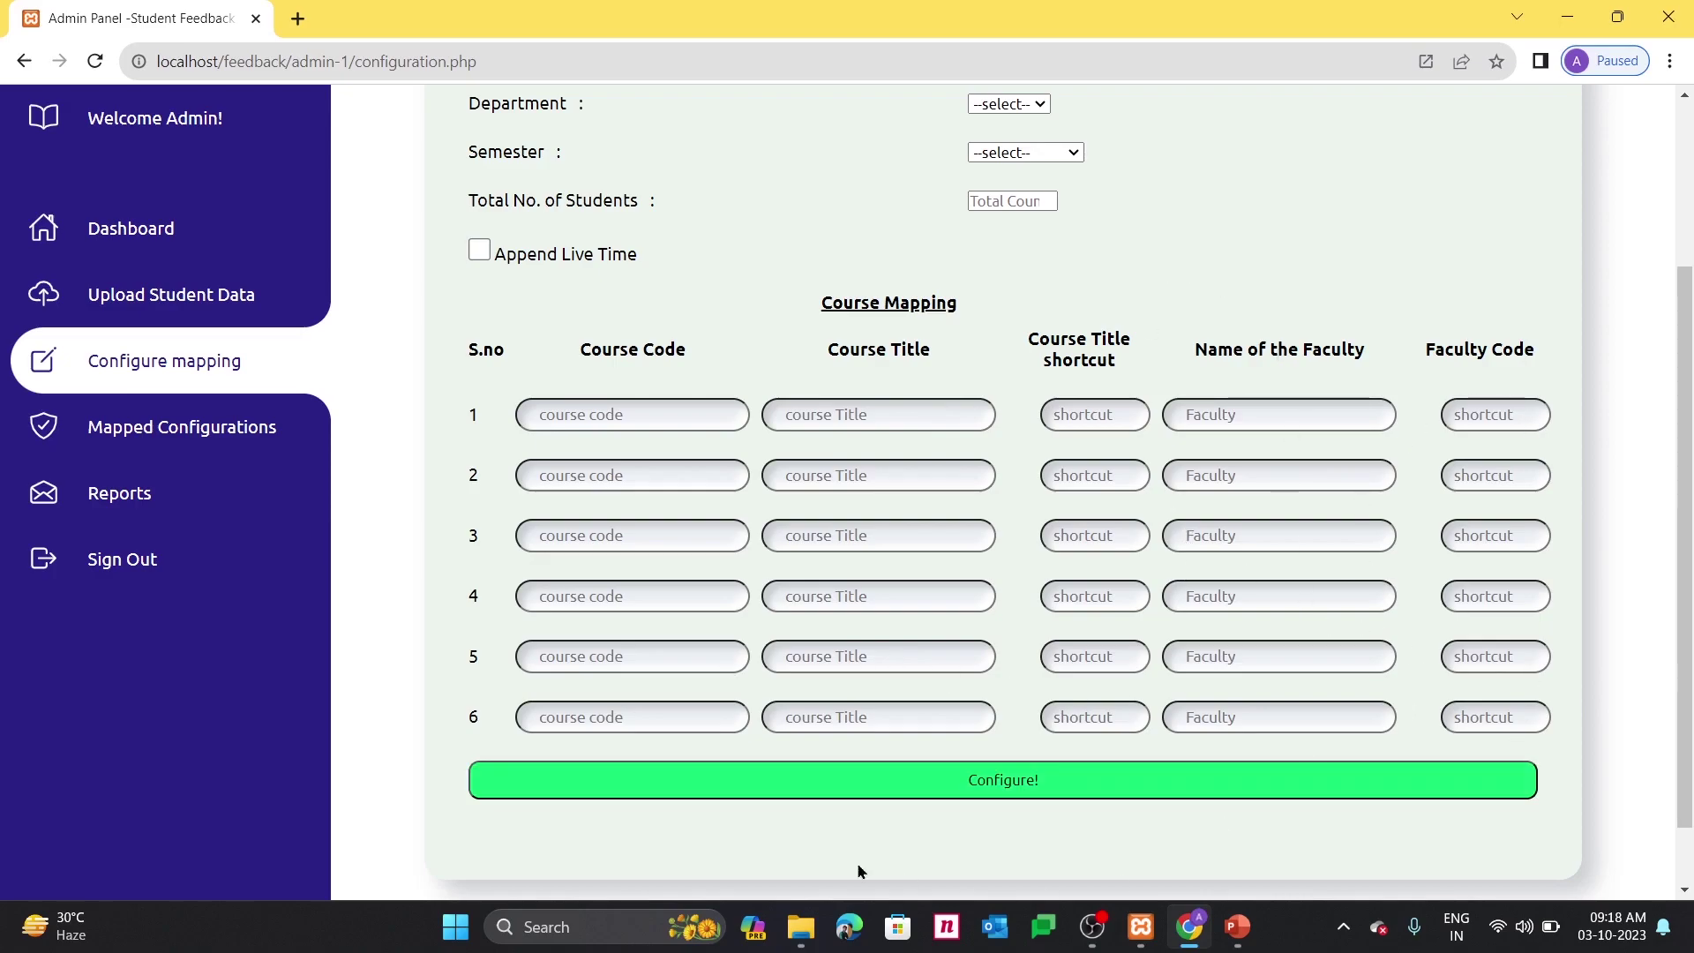
pyautogui.click(876, 771)
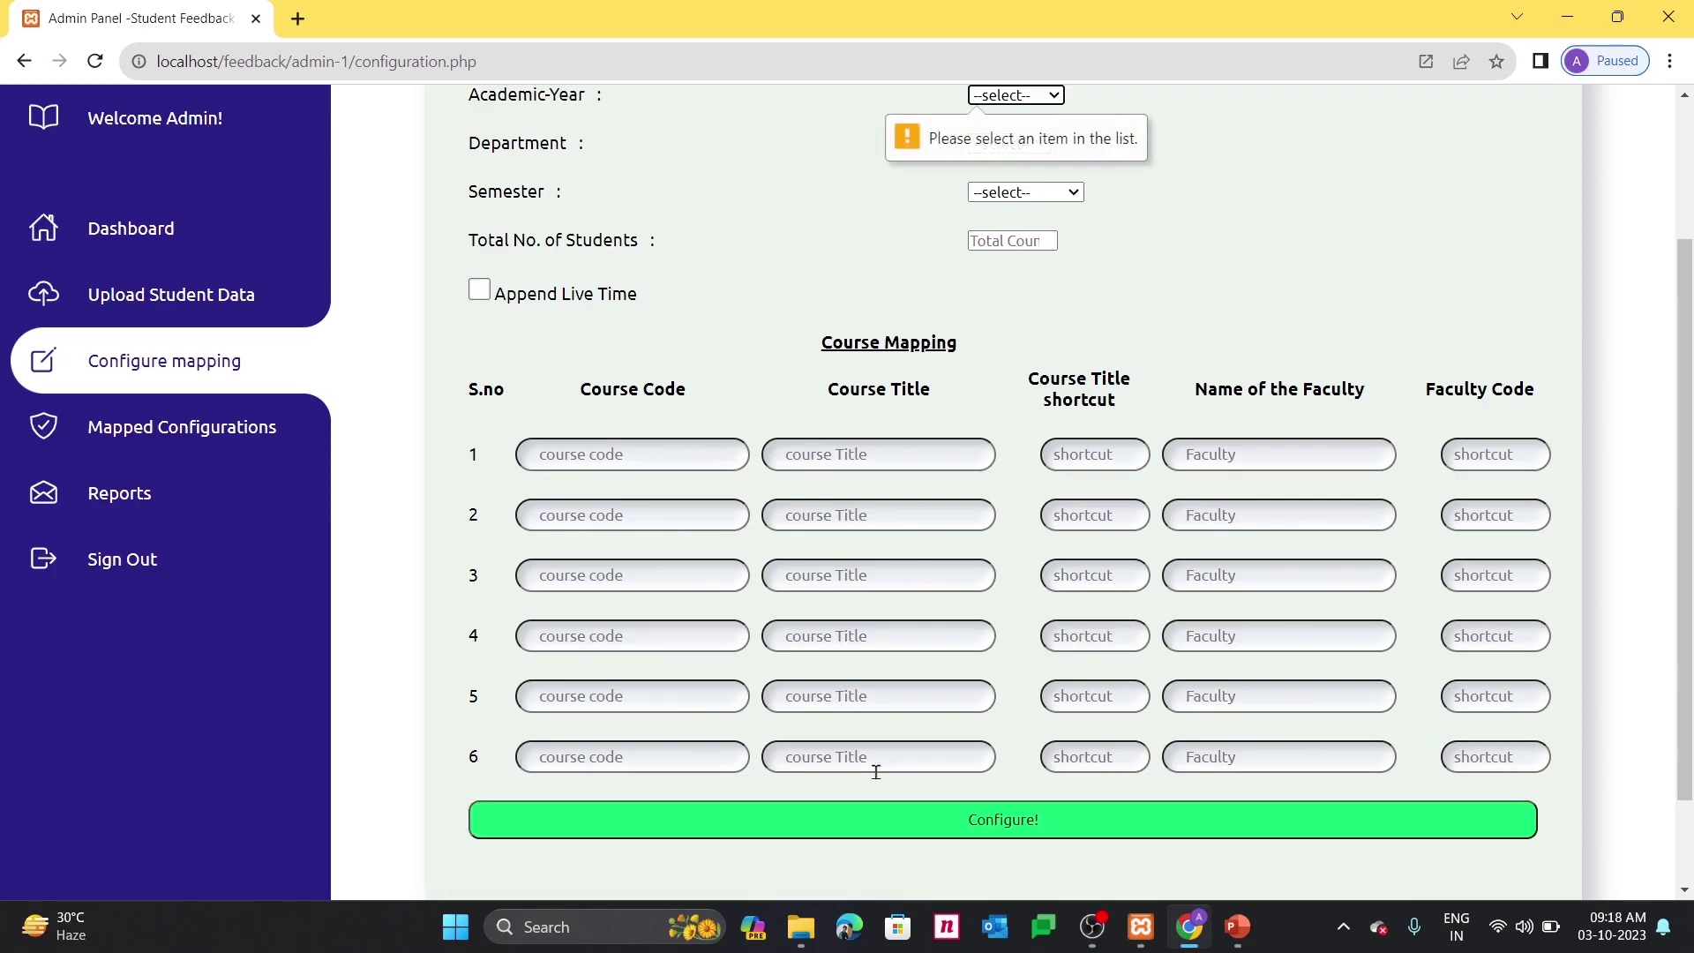
pyautogui.scroll(2, 564, 342)
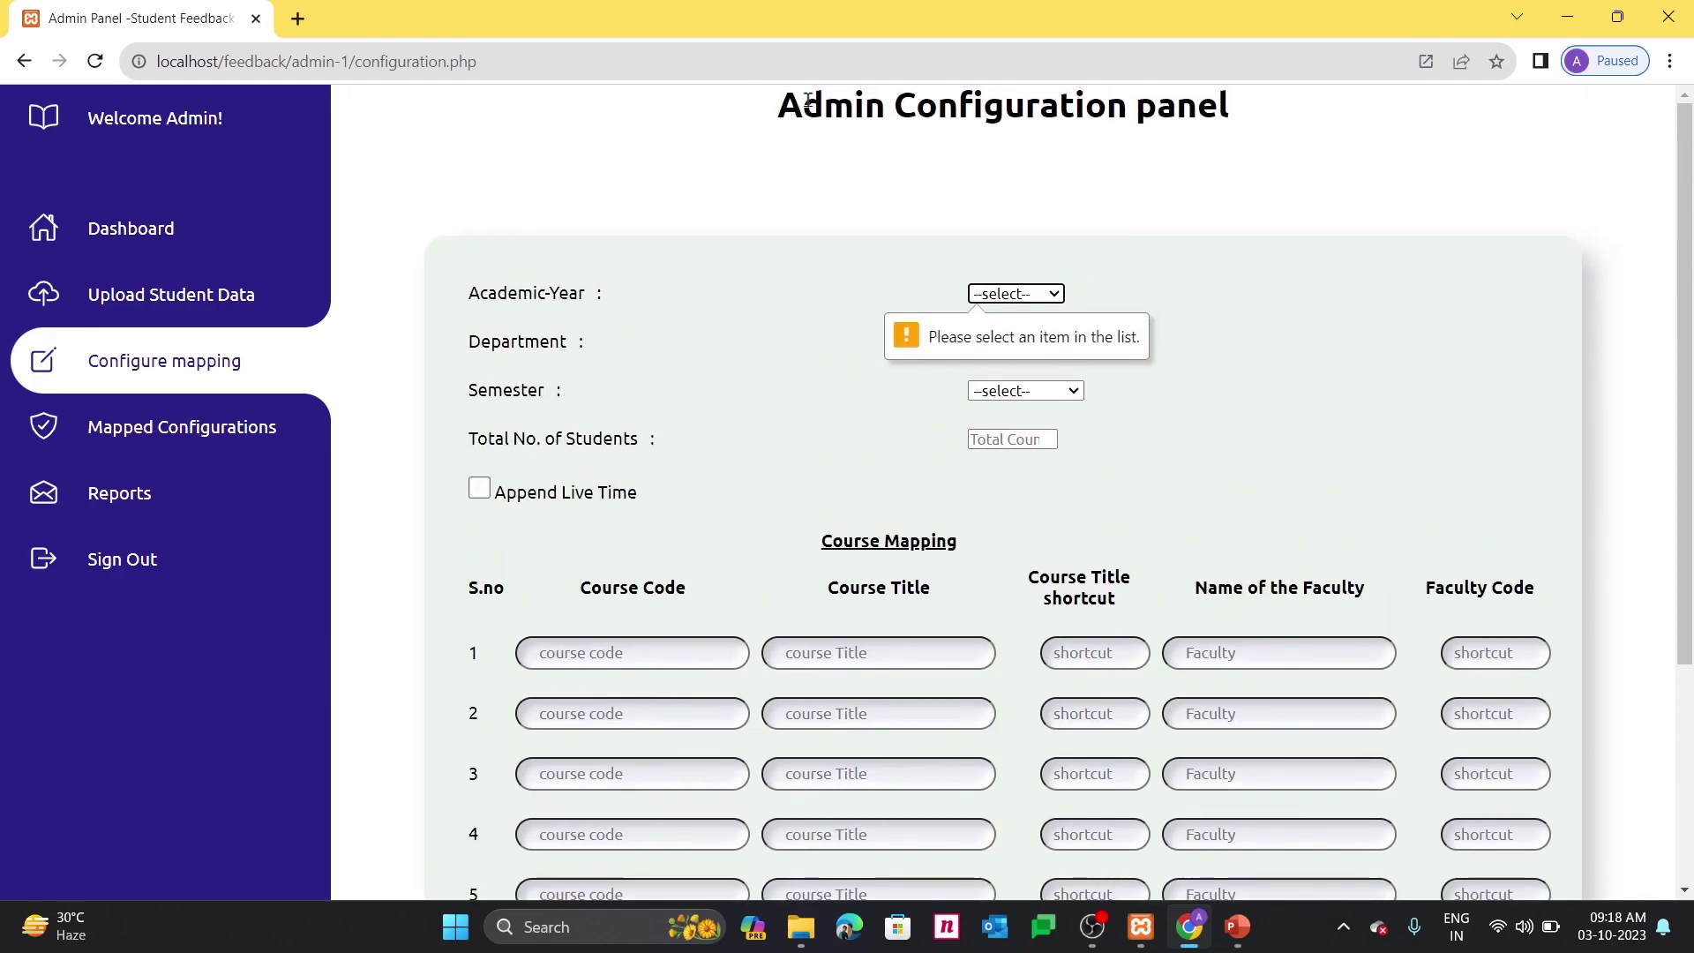
# View the activated feedback configurations, then move on to the Reports page
pyautogui.click(236, 429)
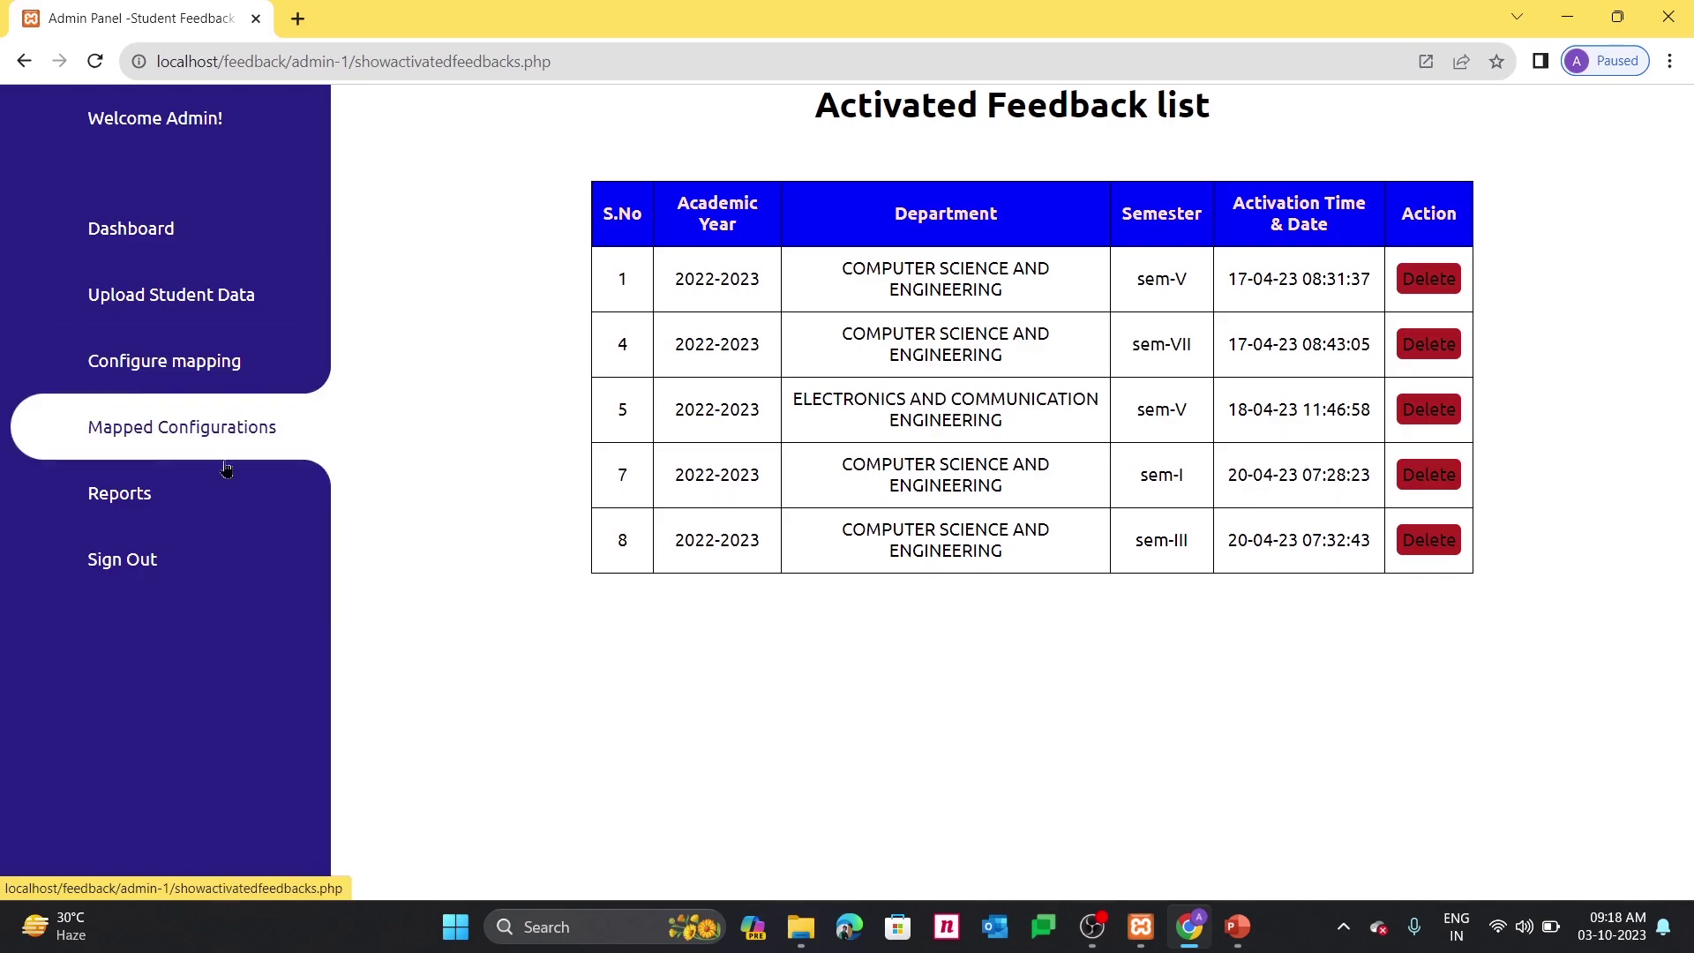
pyautogui.click(194, 490)
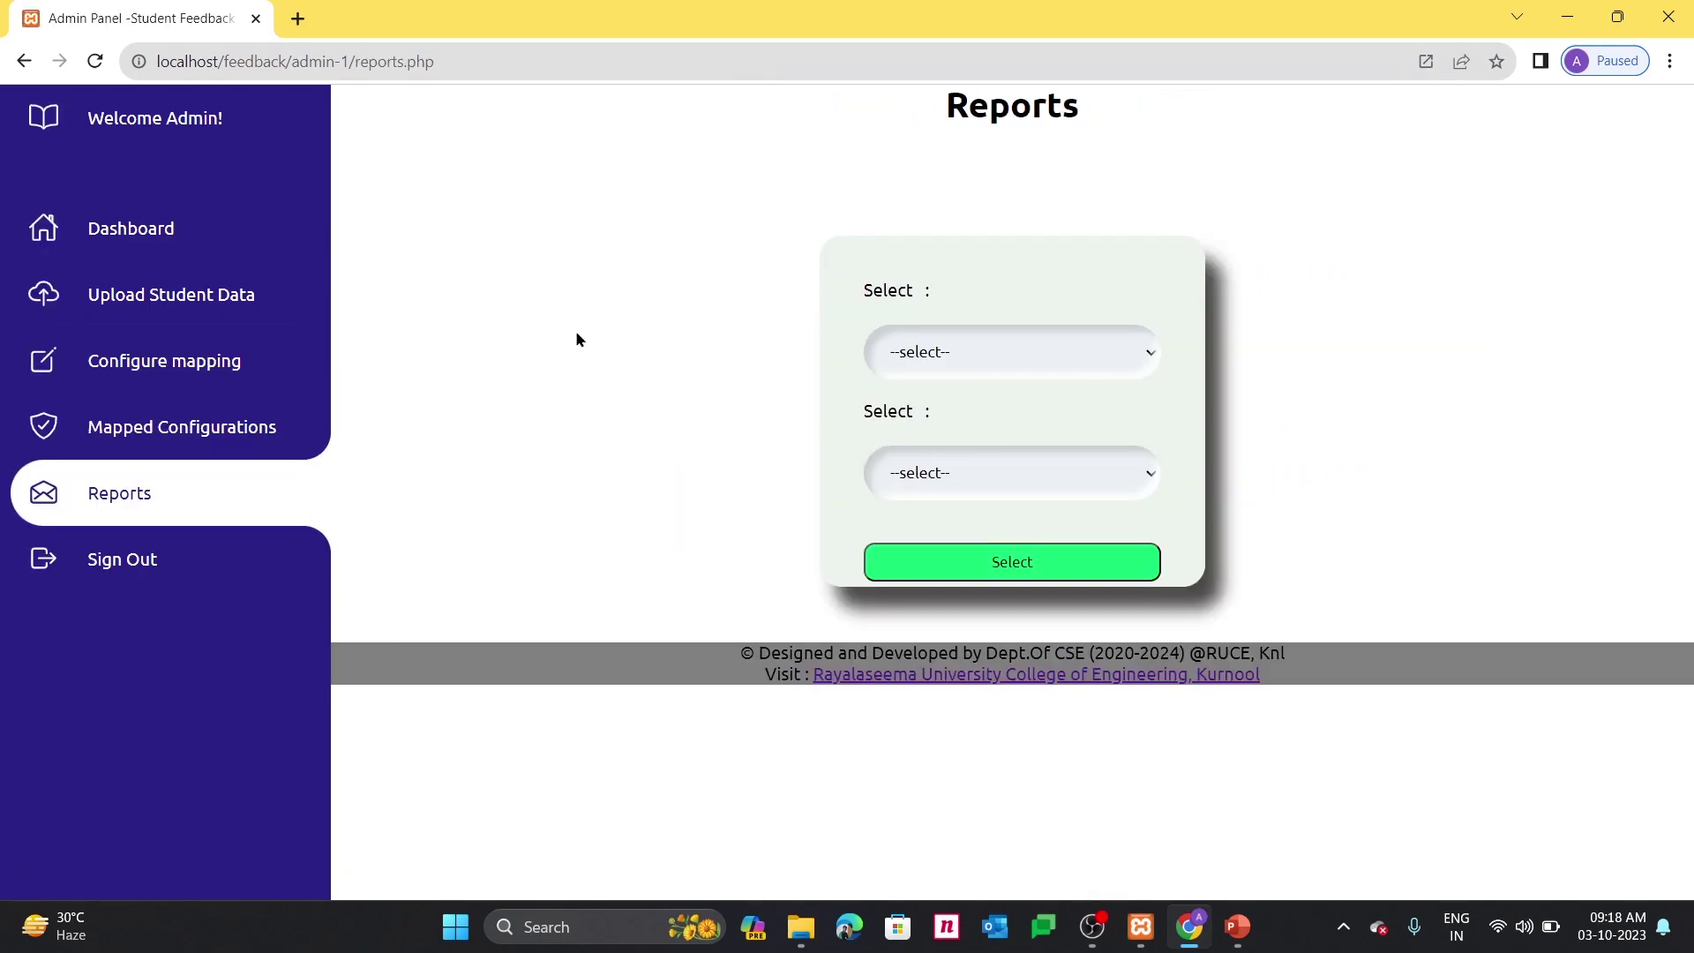
# Request a consolidated-report grouped faculty-wise and confirm the selection
pyautogui.click(992, 345)
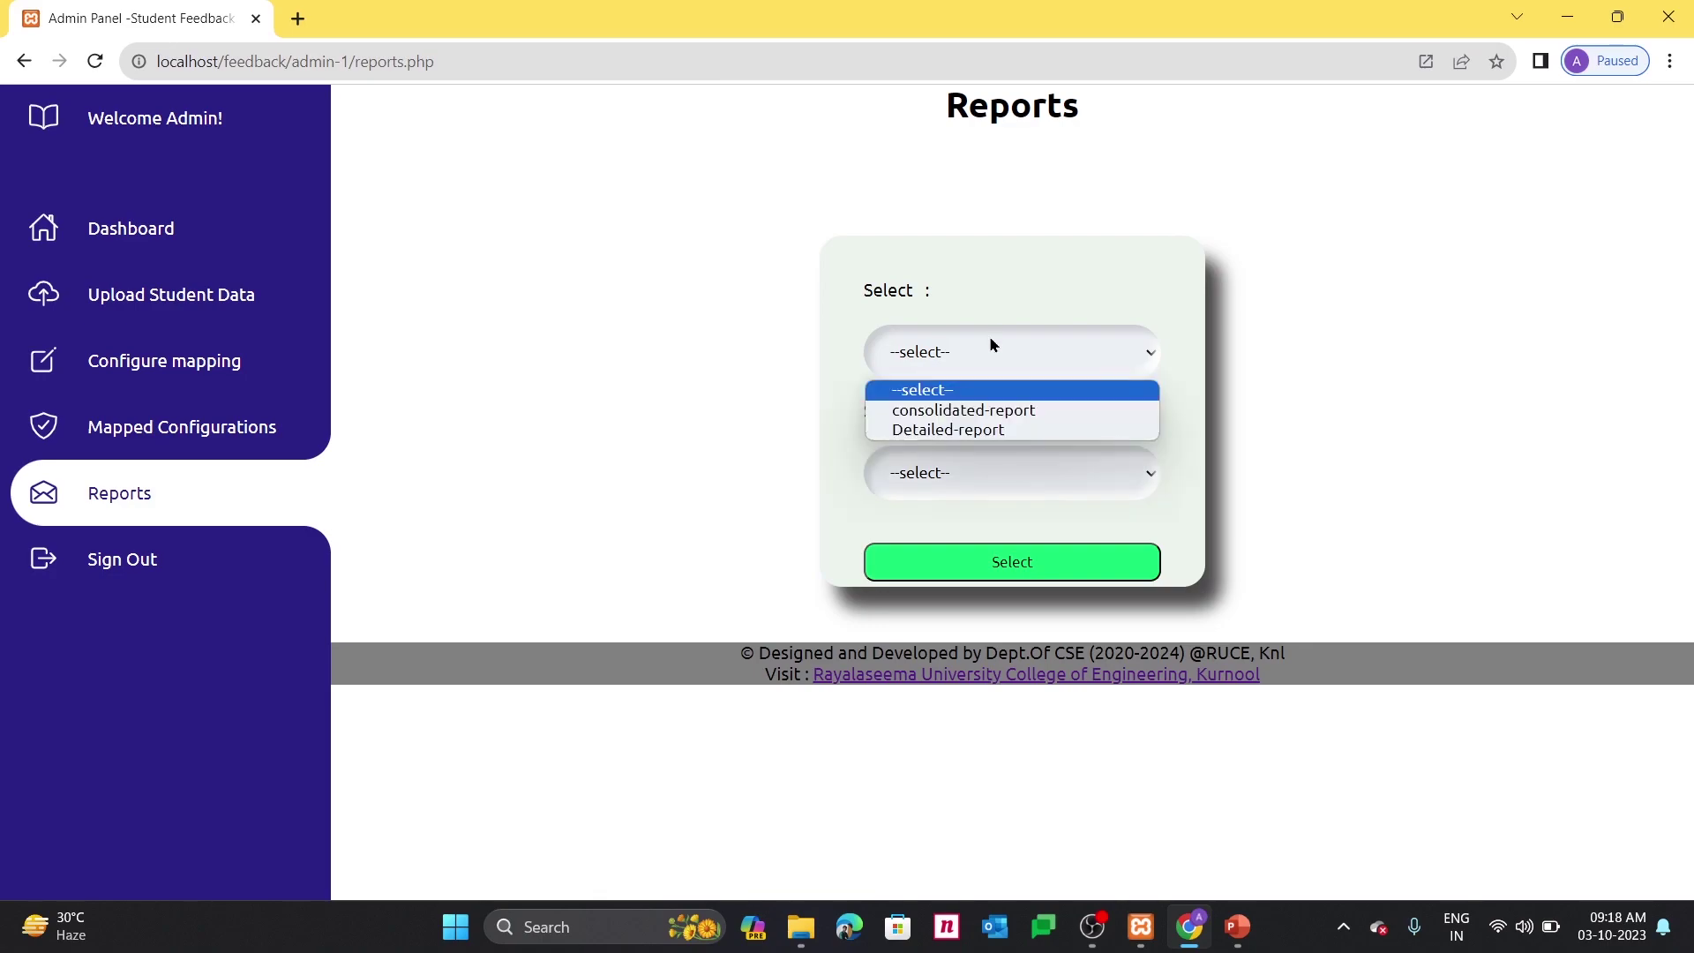
pyautogui.click(971, 419)
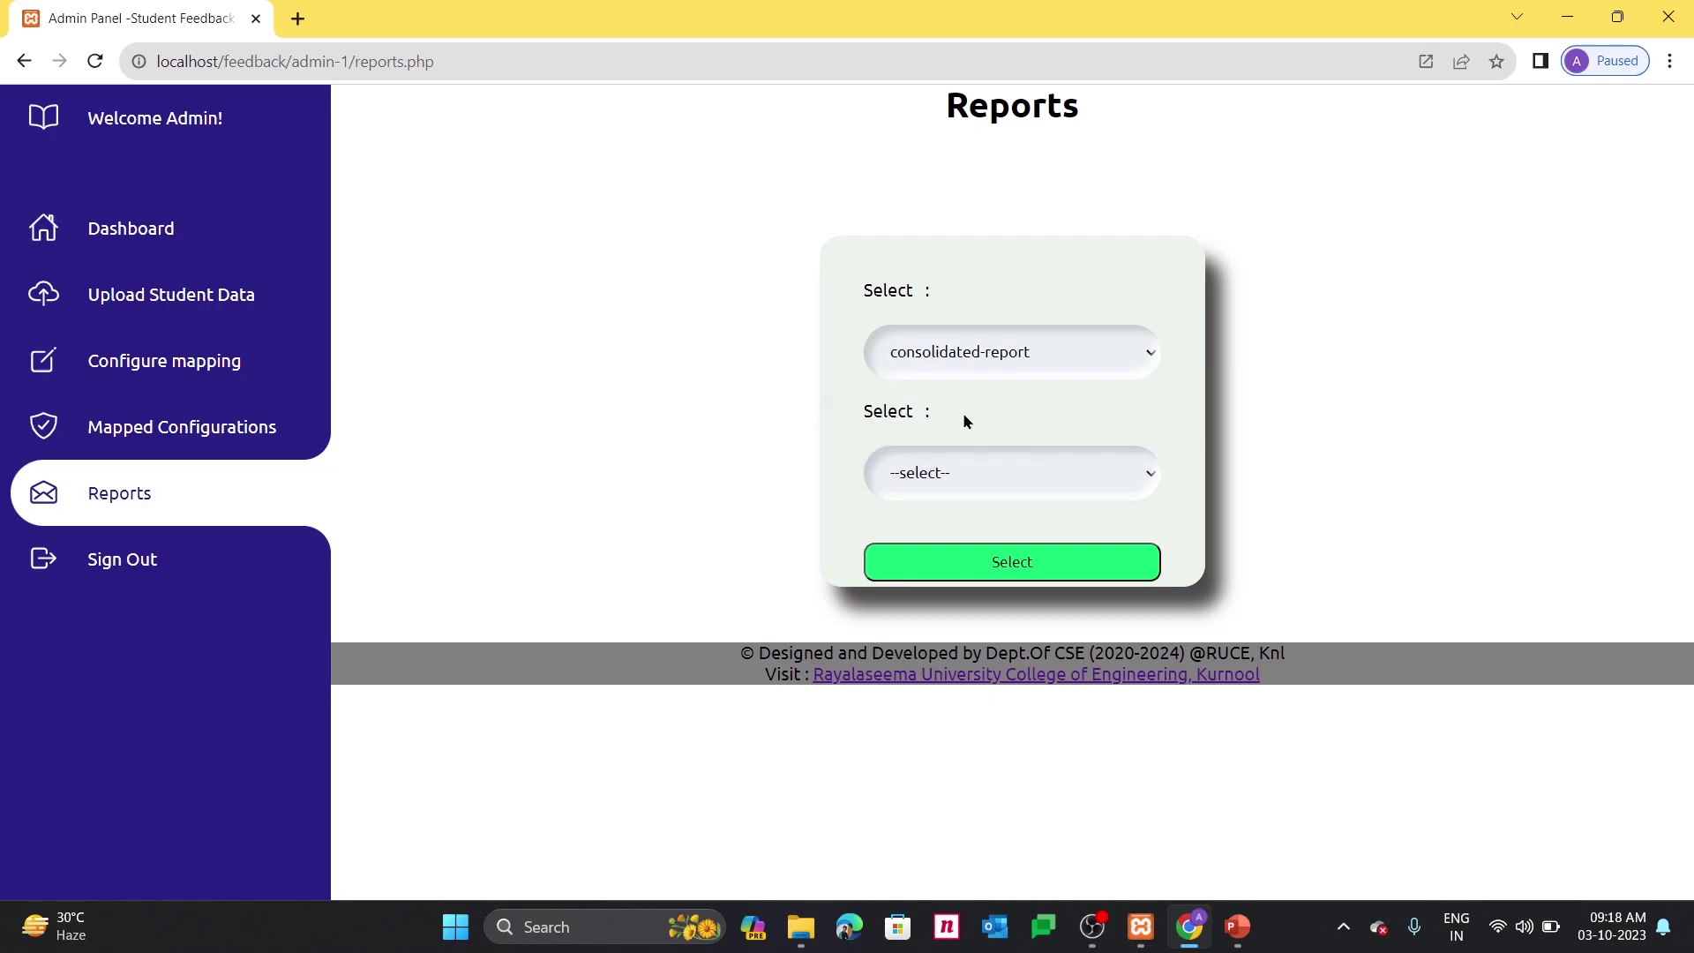
pyautogui.click(978, 469)
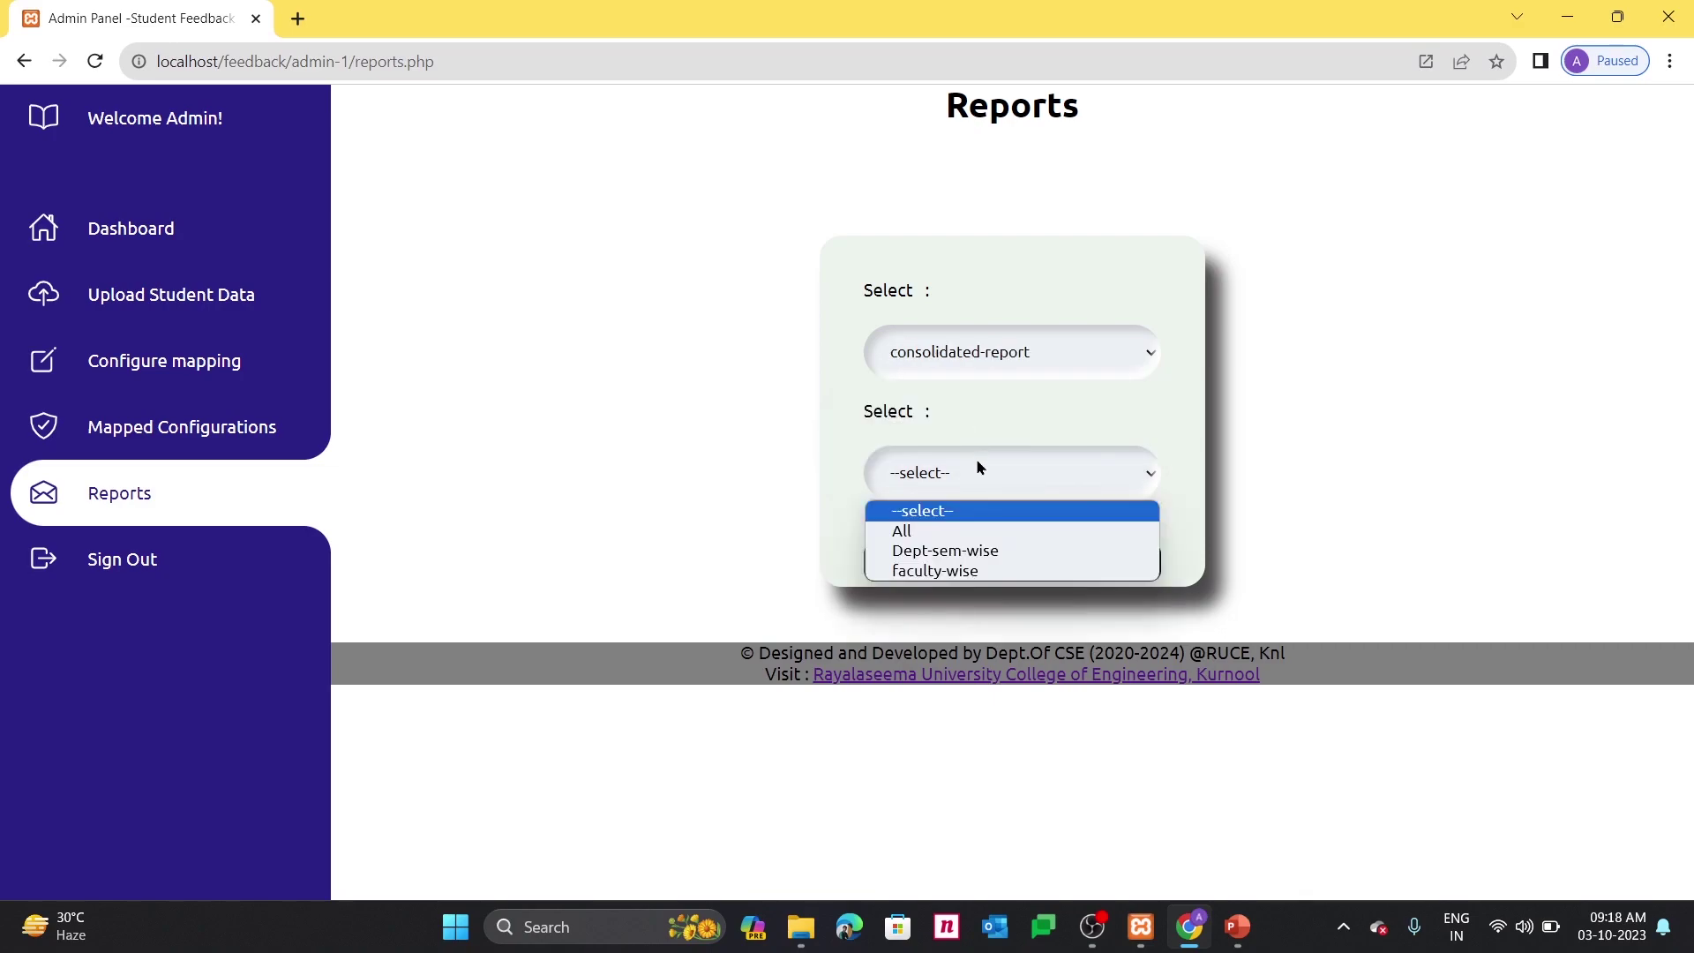
pyautogui.click(928, 572)
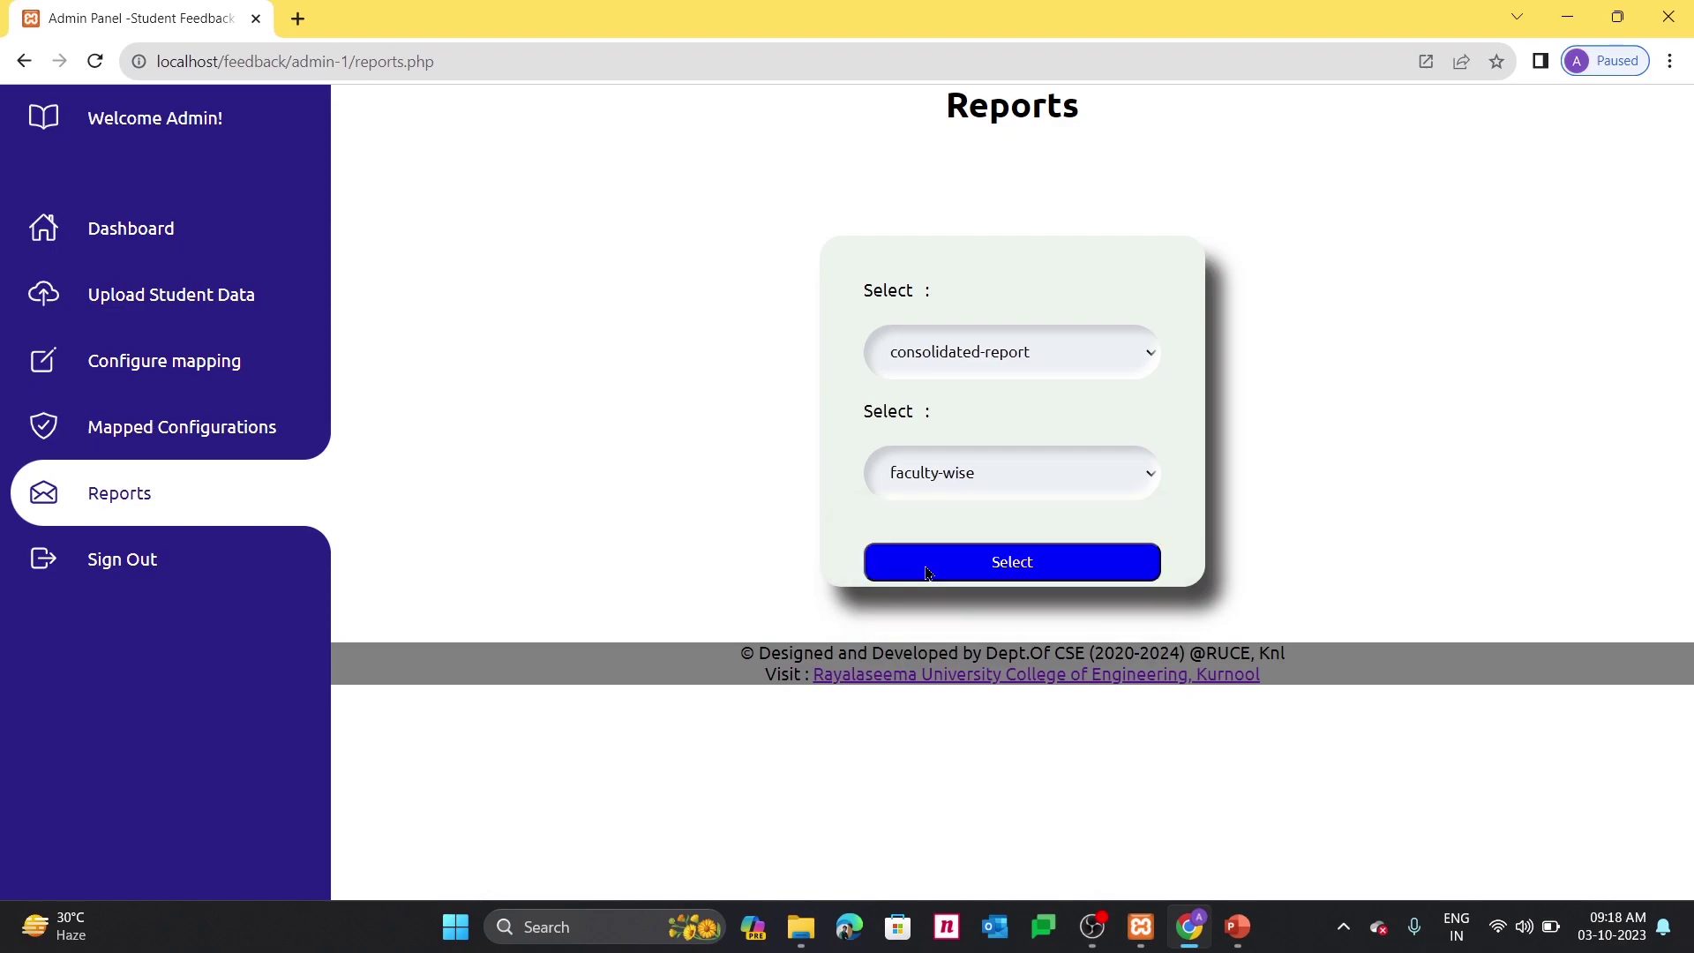
pyautogui.click(1003, 559)
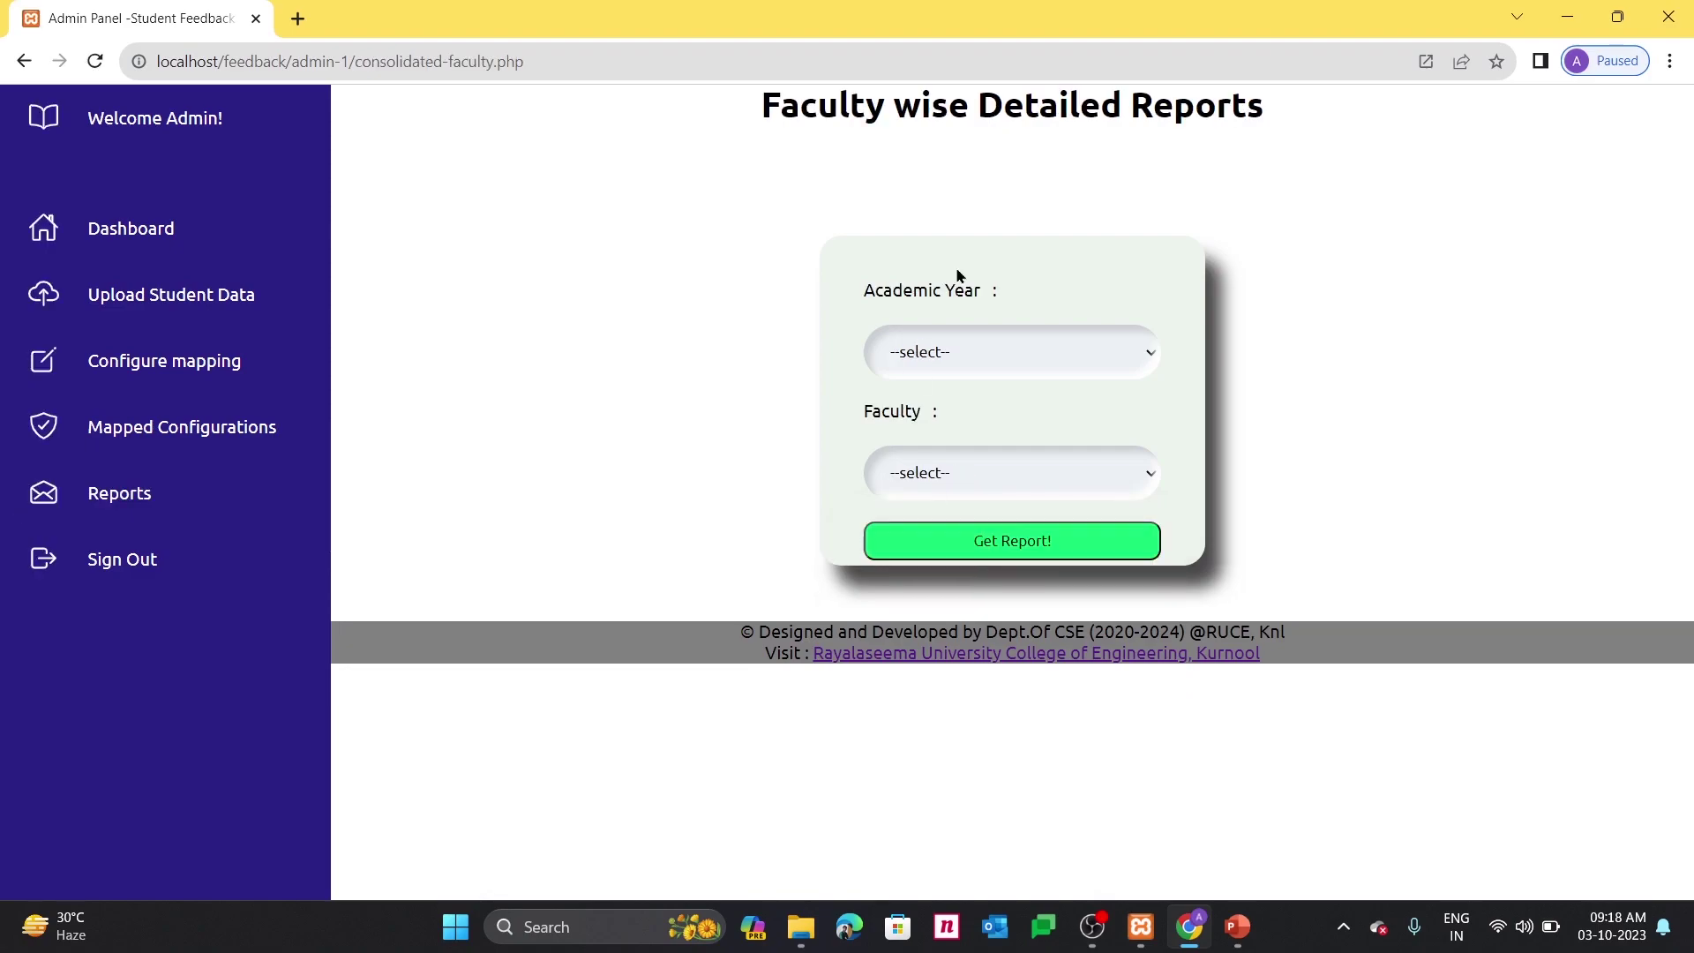
# Generate the 2022-2023 consolidated report for the chosen faculty member
pyautogui.click(966, 366)
pyautogui.click(934, 419)
pyautogui.click(979, 474)
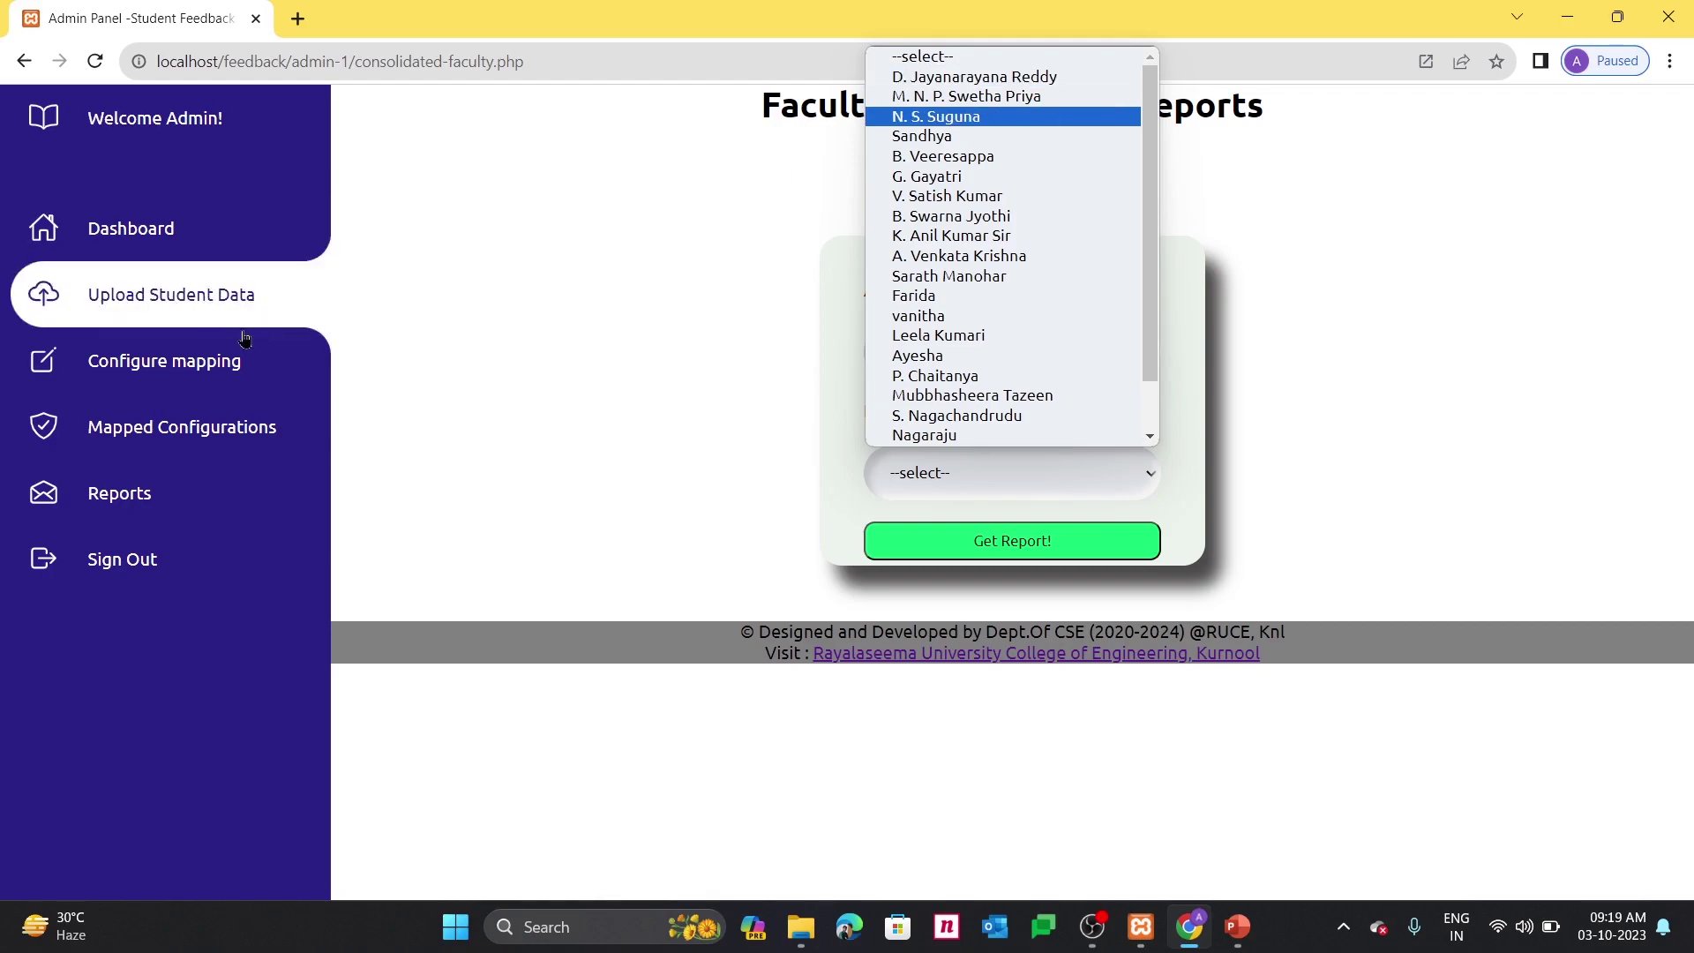
pyautogui.click(937, 77)
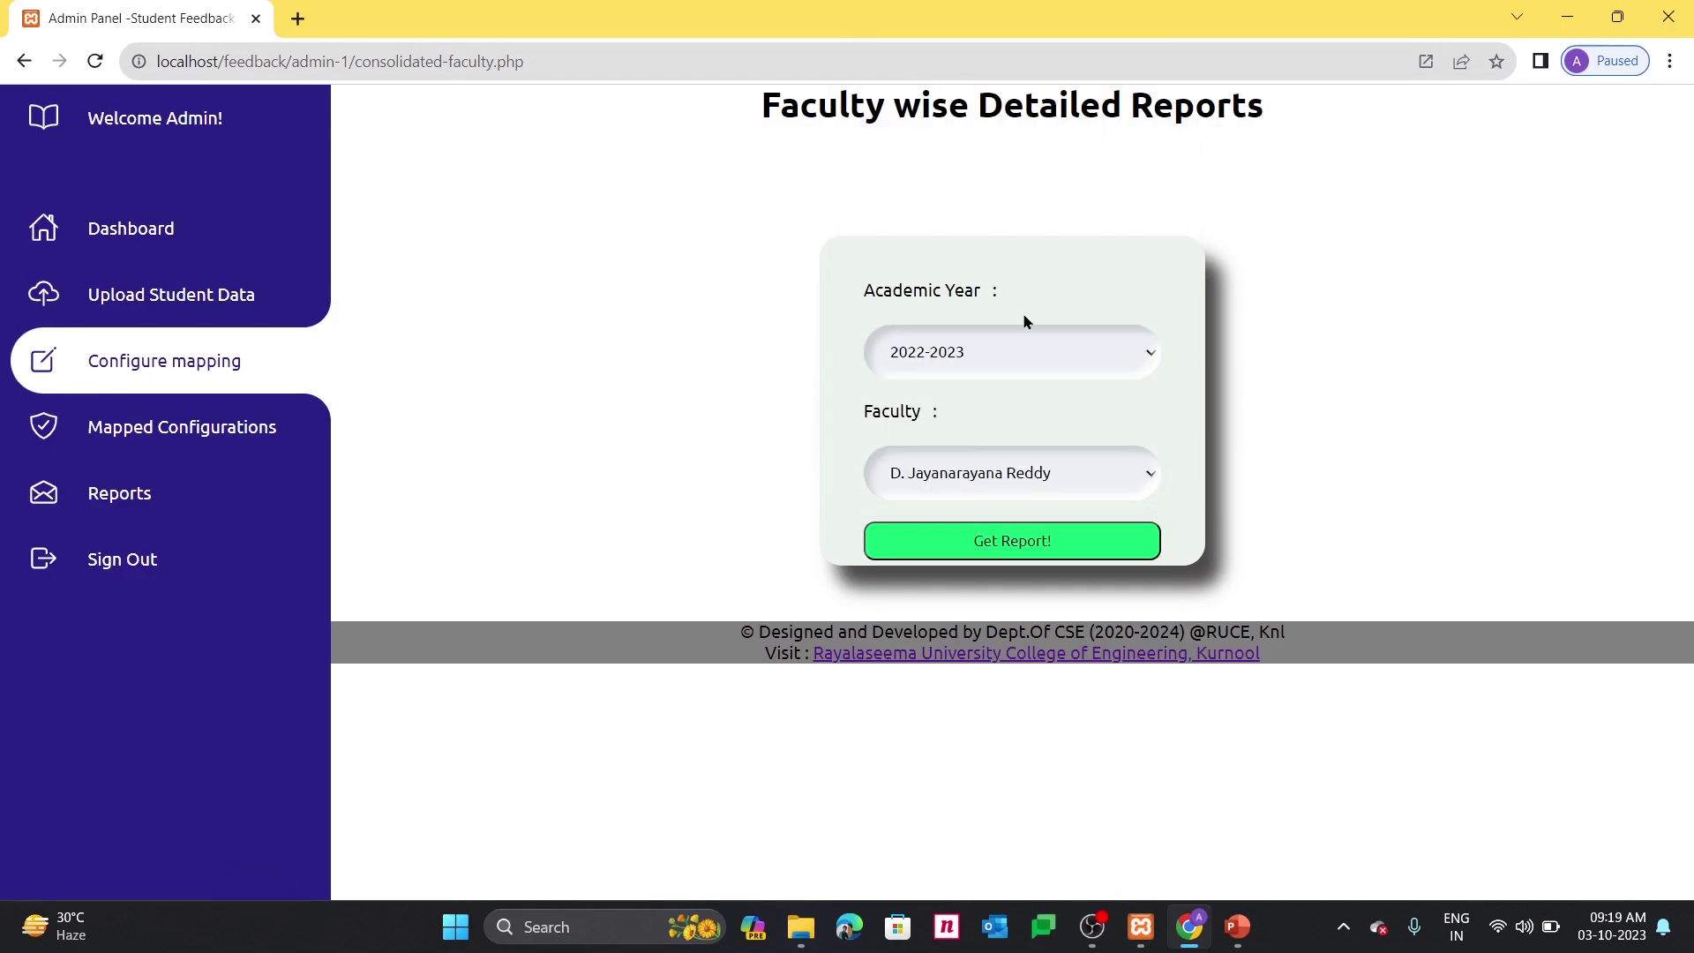
pyautogui.click(977, 540)
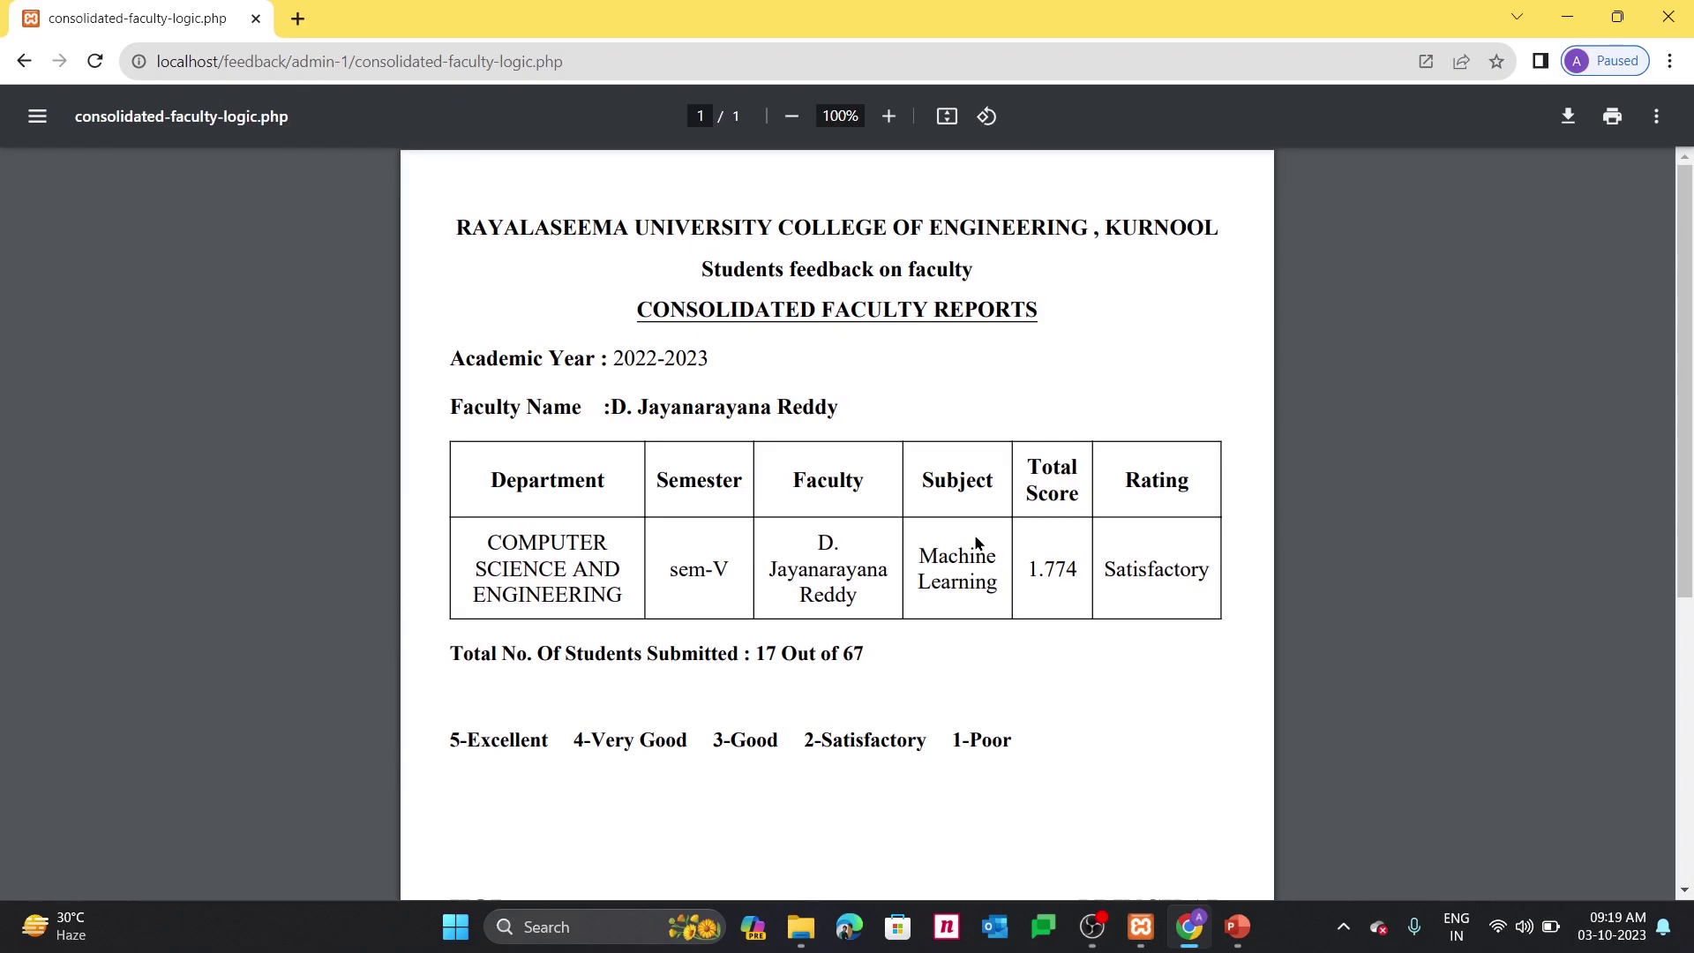
pyautogui.scroll(-5, 977, 542)
pyautogui.scroll(5, 977, 542)
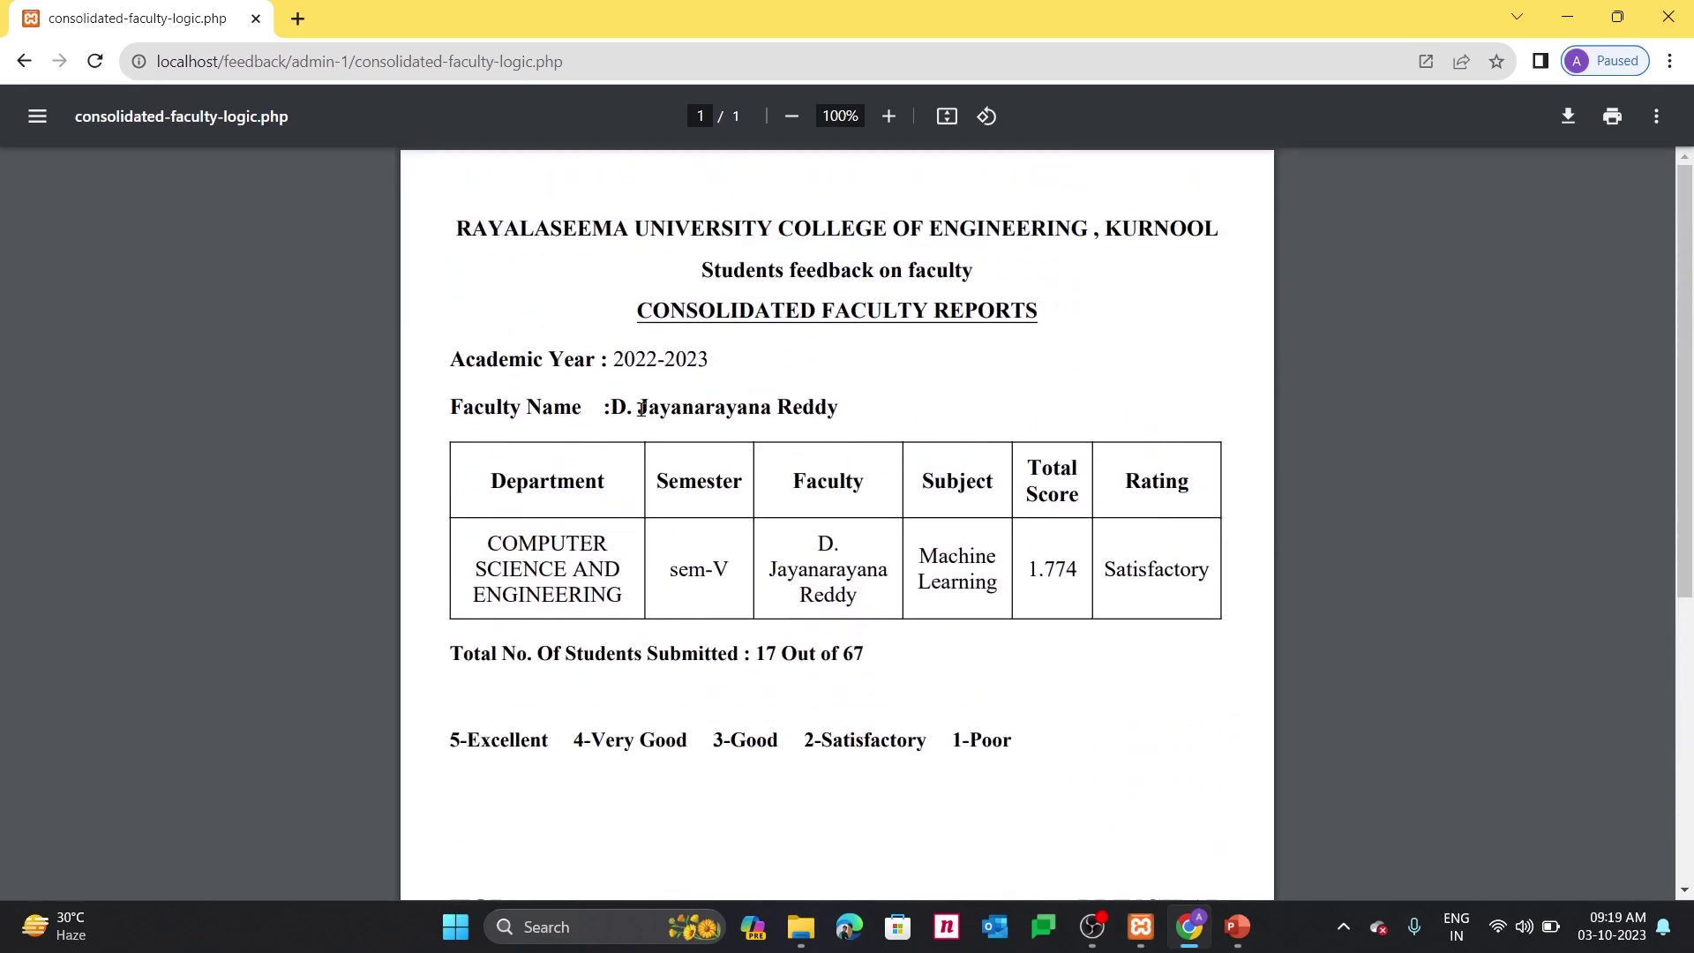
pyautogui.moveTo(641, 406); pyautogui.dragTo(955, 406)
pyautogui.click(956, 406)
# Go back to the faculty-wise report form, then return to the admin dashboard's branch counts
pyautogui.click(14, 61)
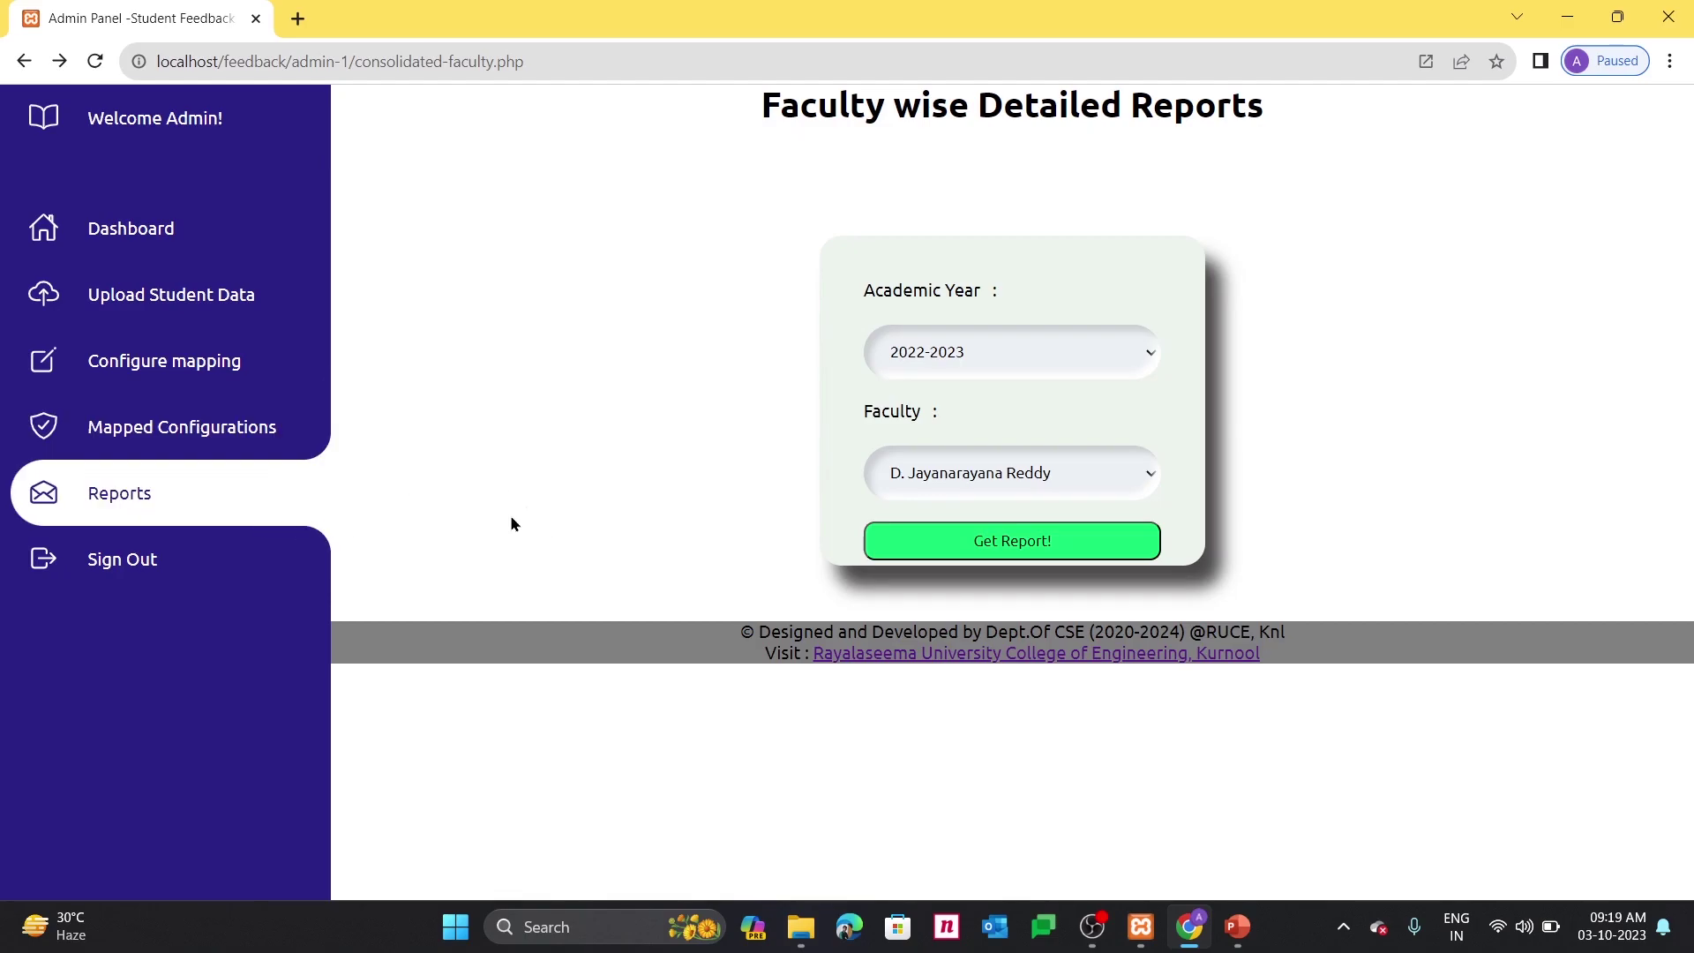
pyautogui.click(176, 251)
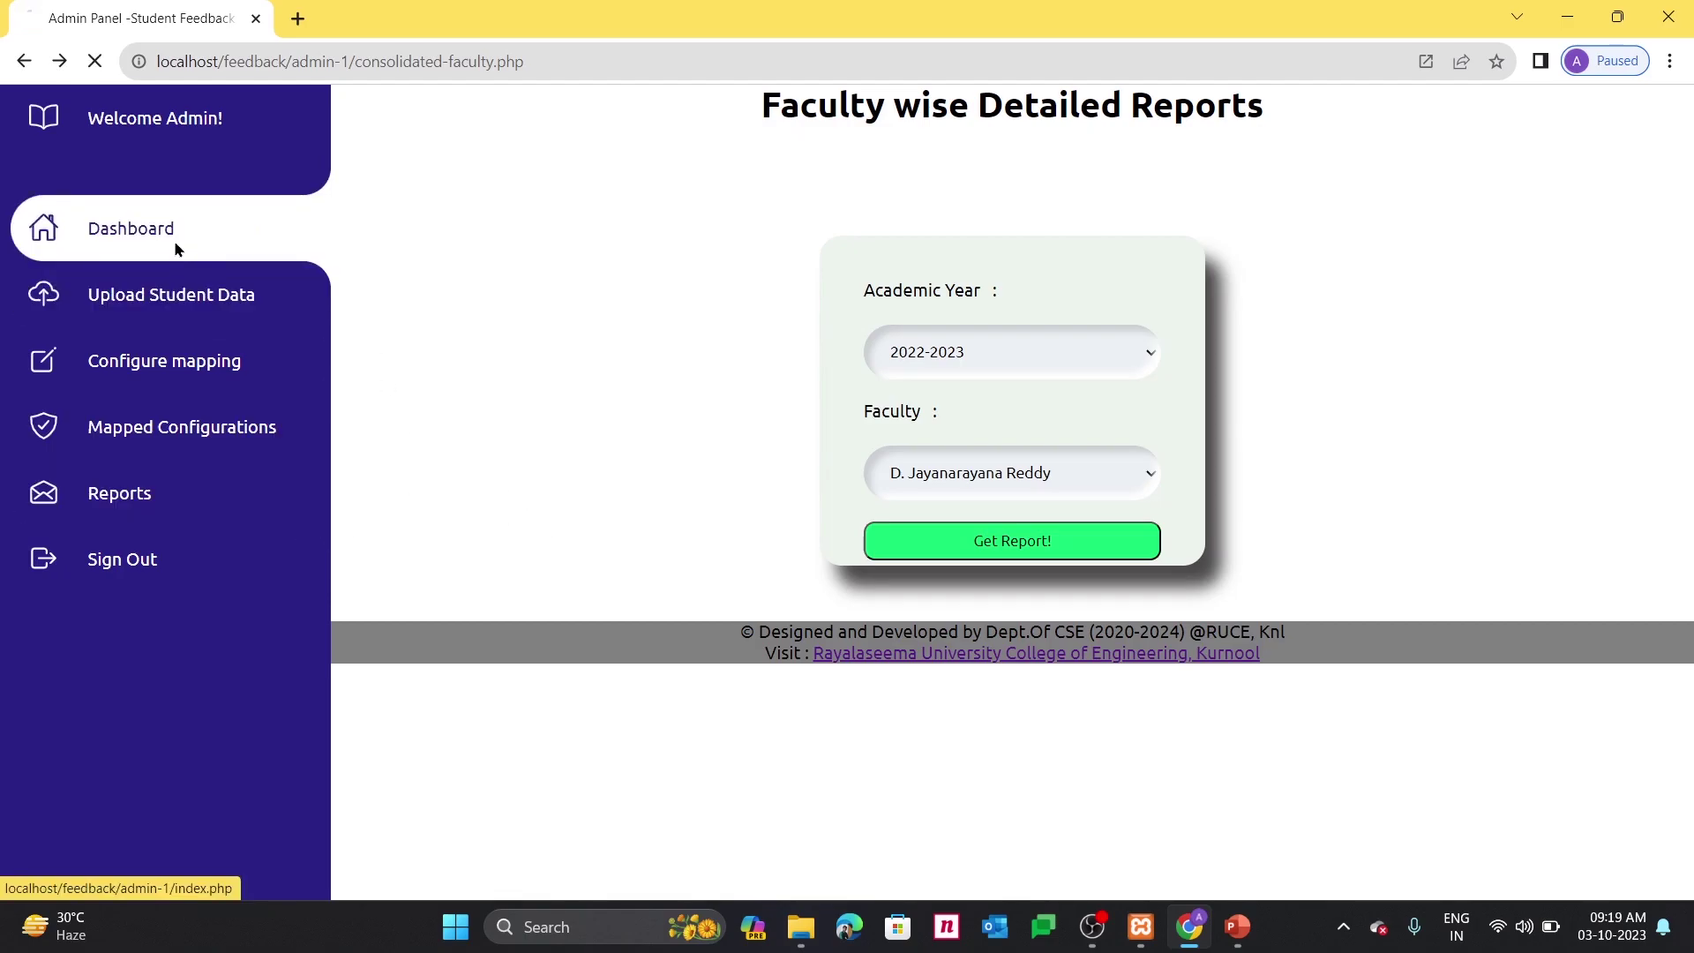
pyautogui.scroll(-2, 780, 578)
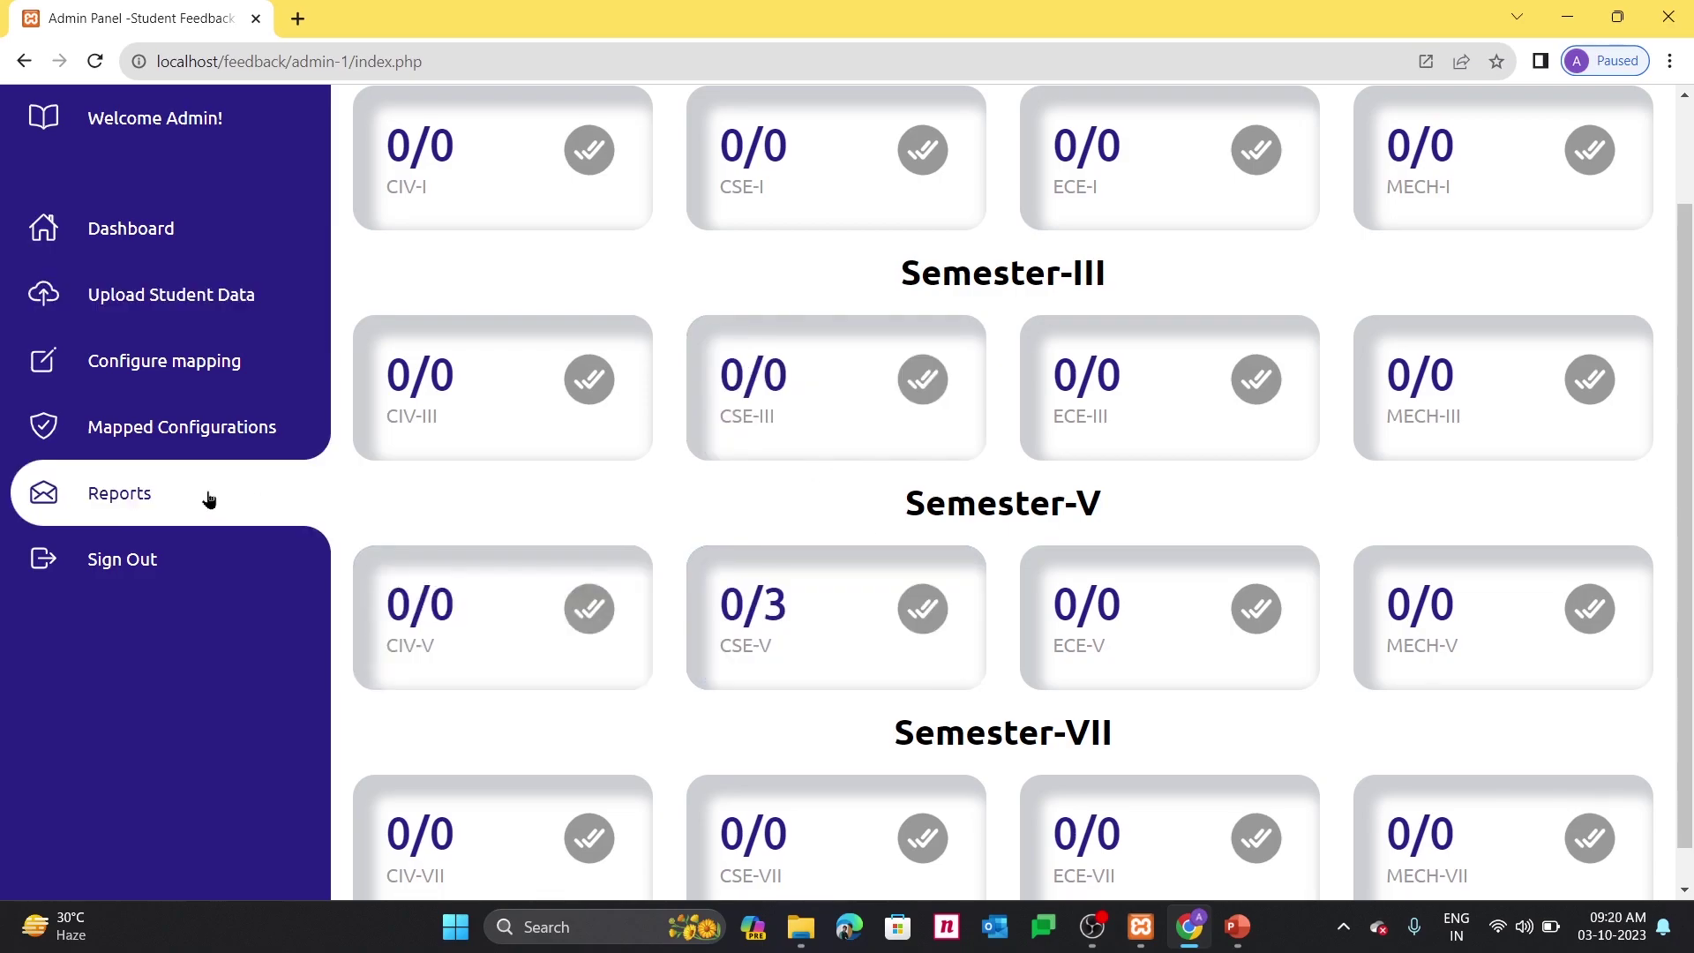
# Sign out of admin, open the student login, and start 'Login with Google'
pyautogui.click(129, 557)
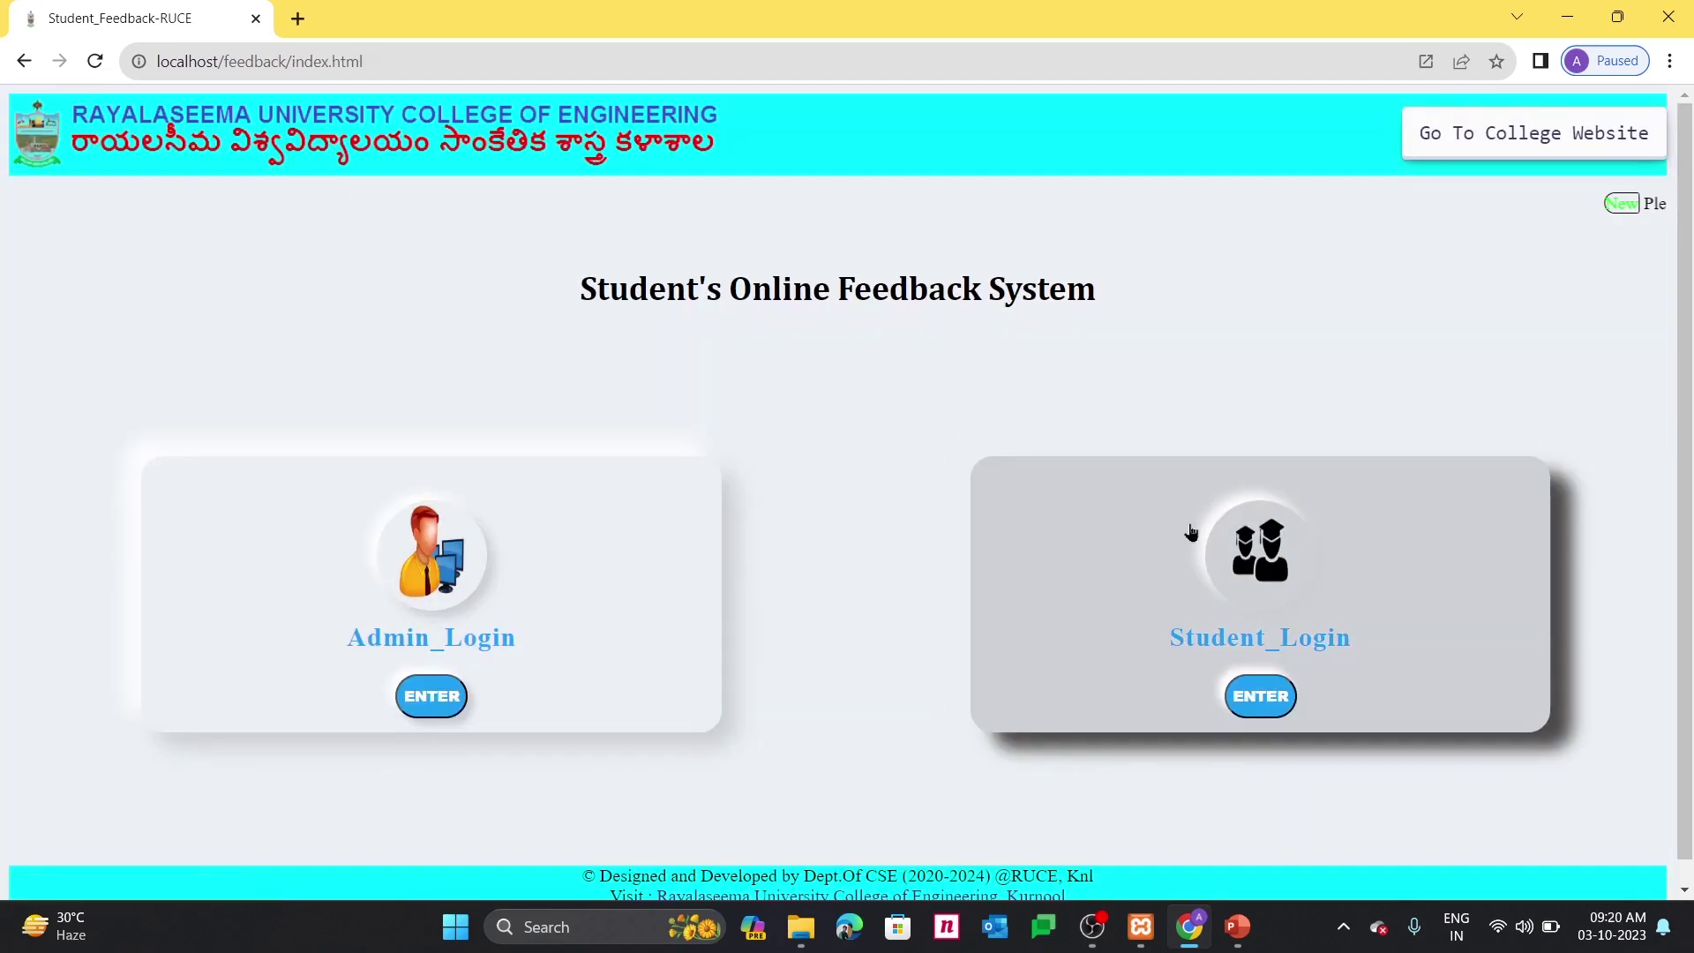
pyautogui.click(1217, 584)
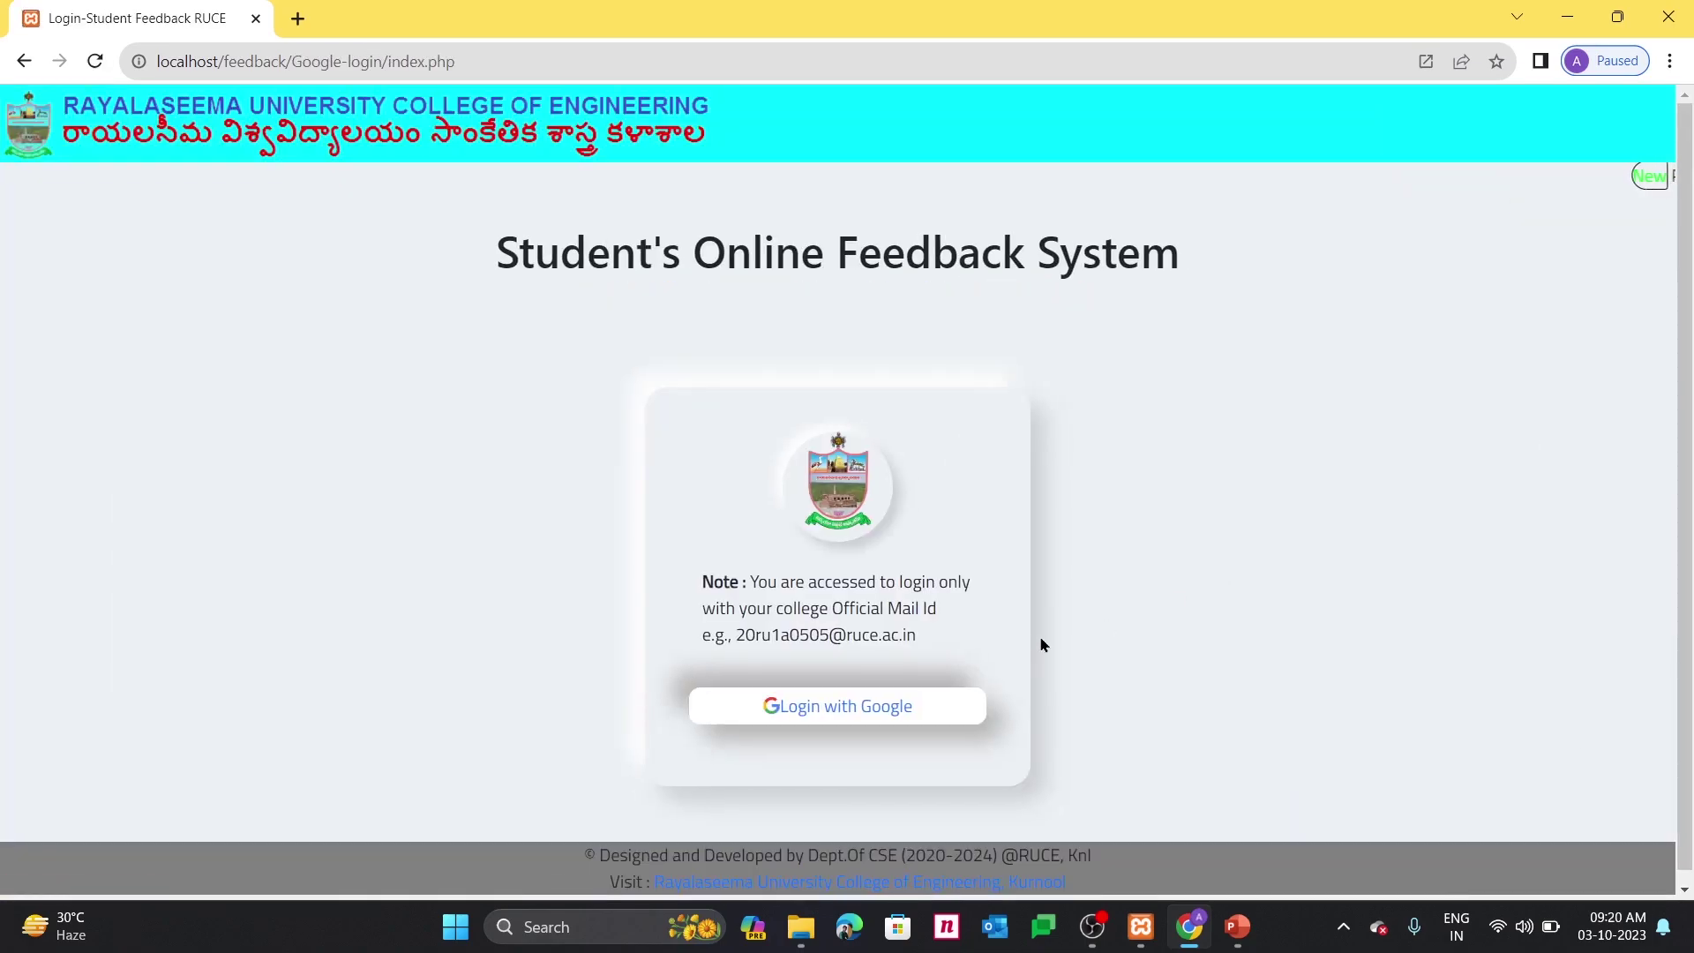
pyautogui.click(840, 710)
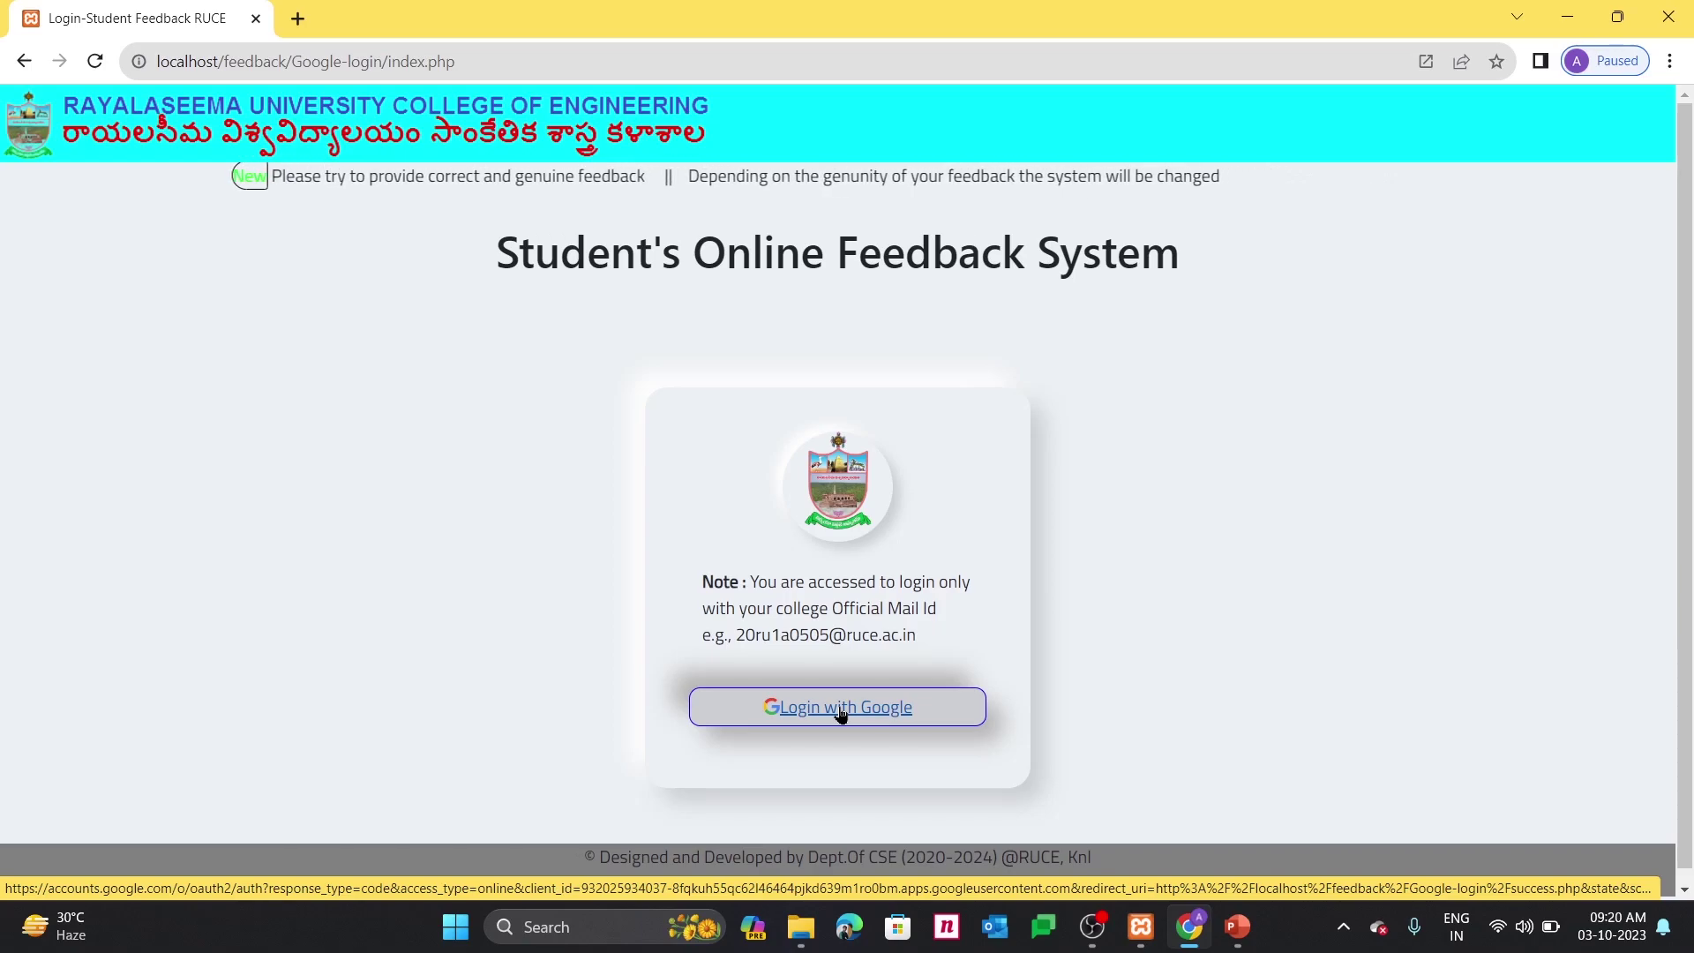
pyautogui.click(841, 715)
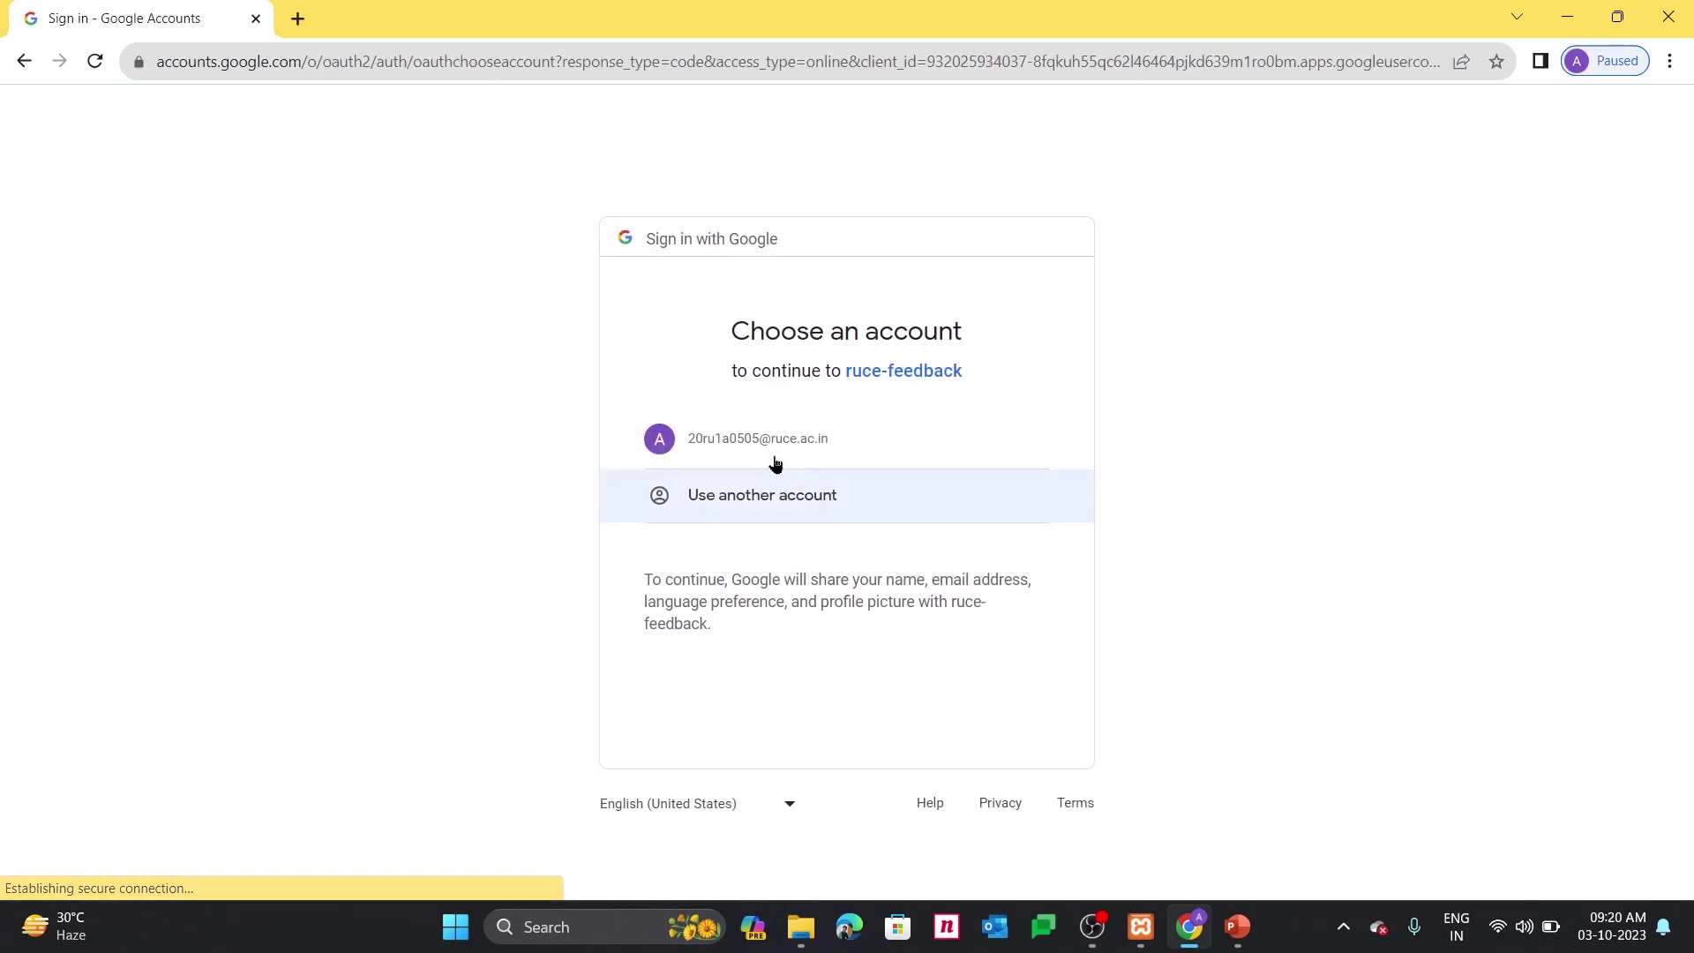
# Sign in with the student's college Google account and its password
pyautogui.click(759, 436)
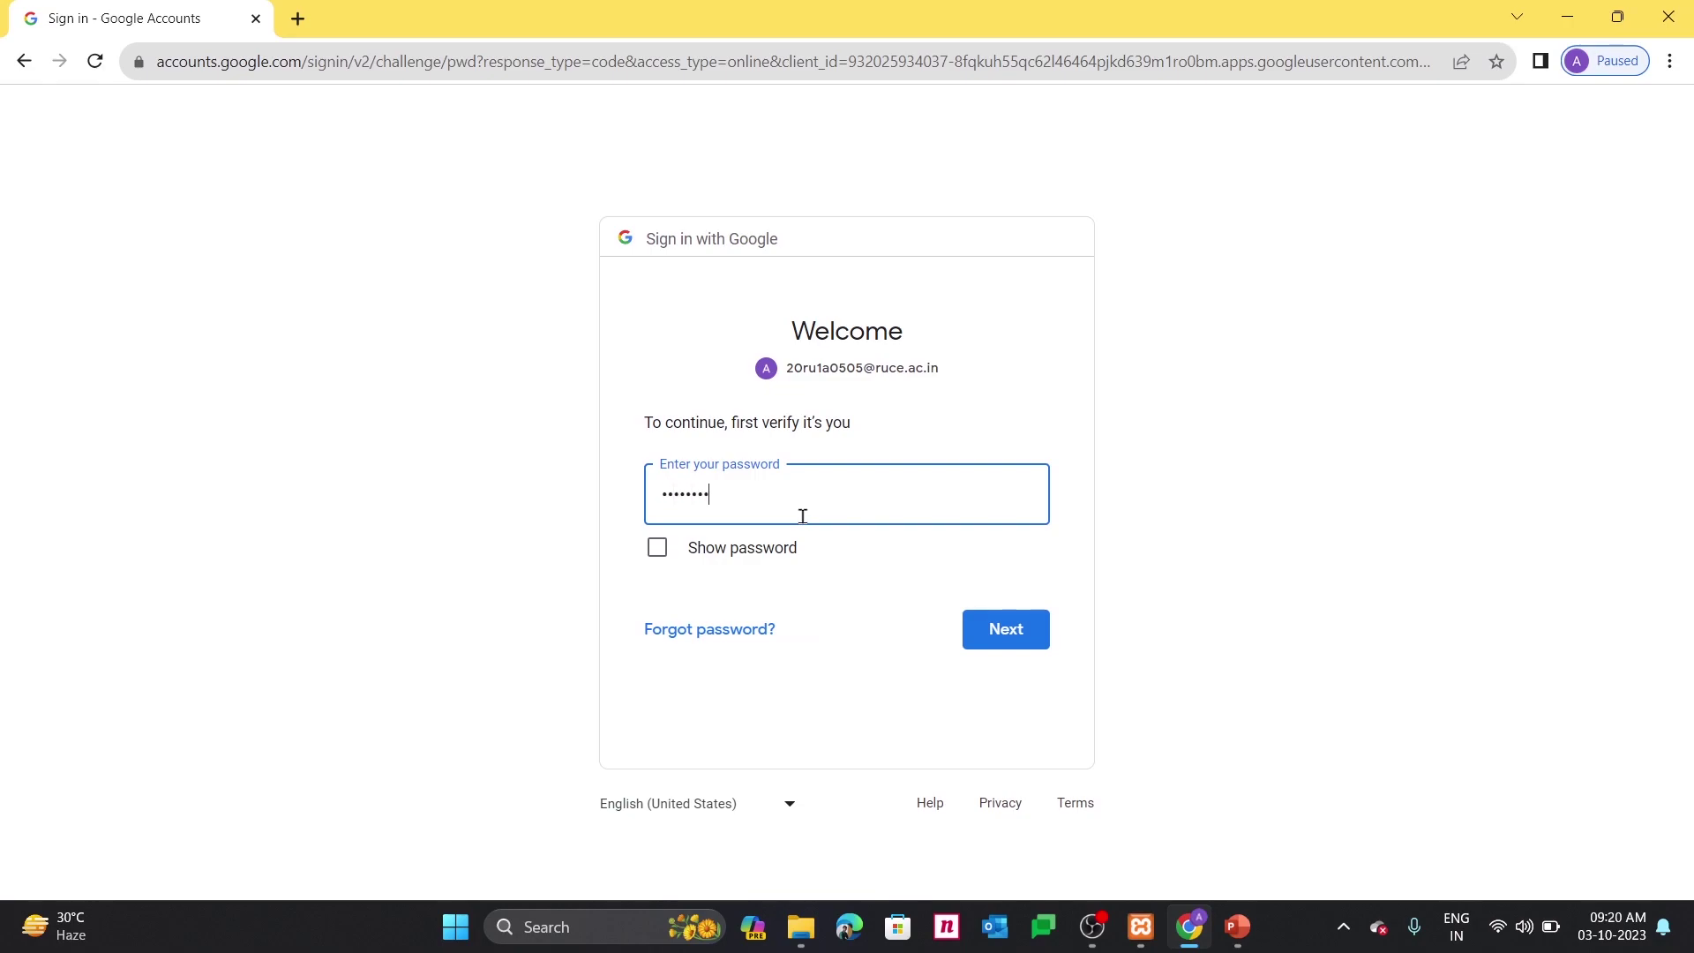
pyautogui.click(1012, 645)
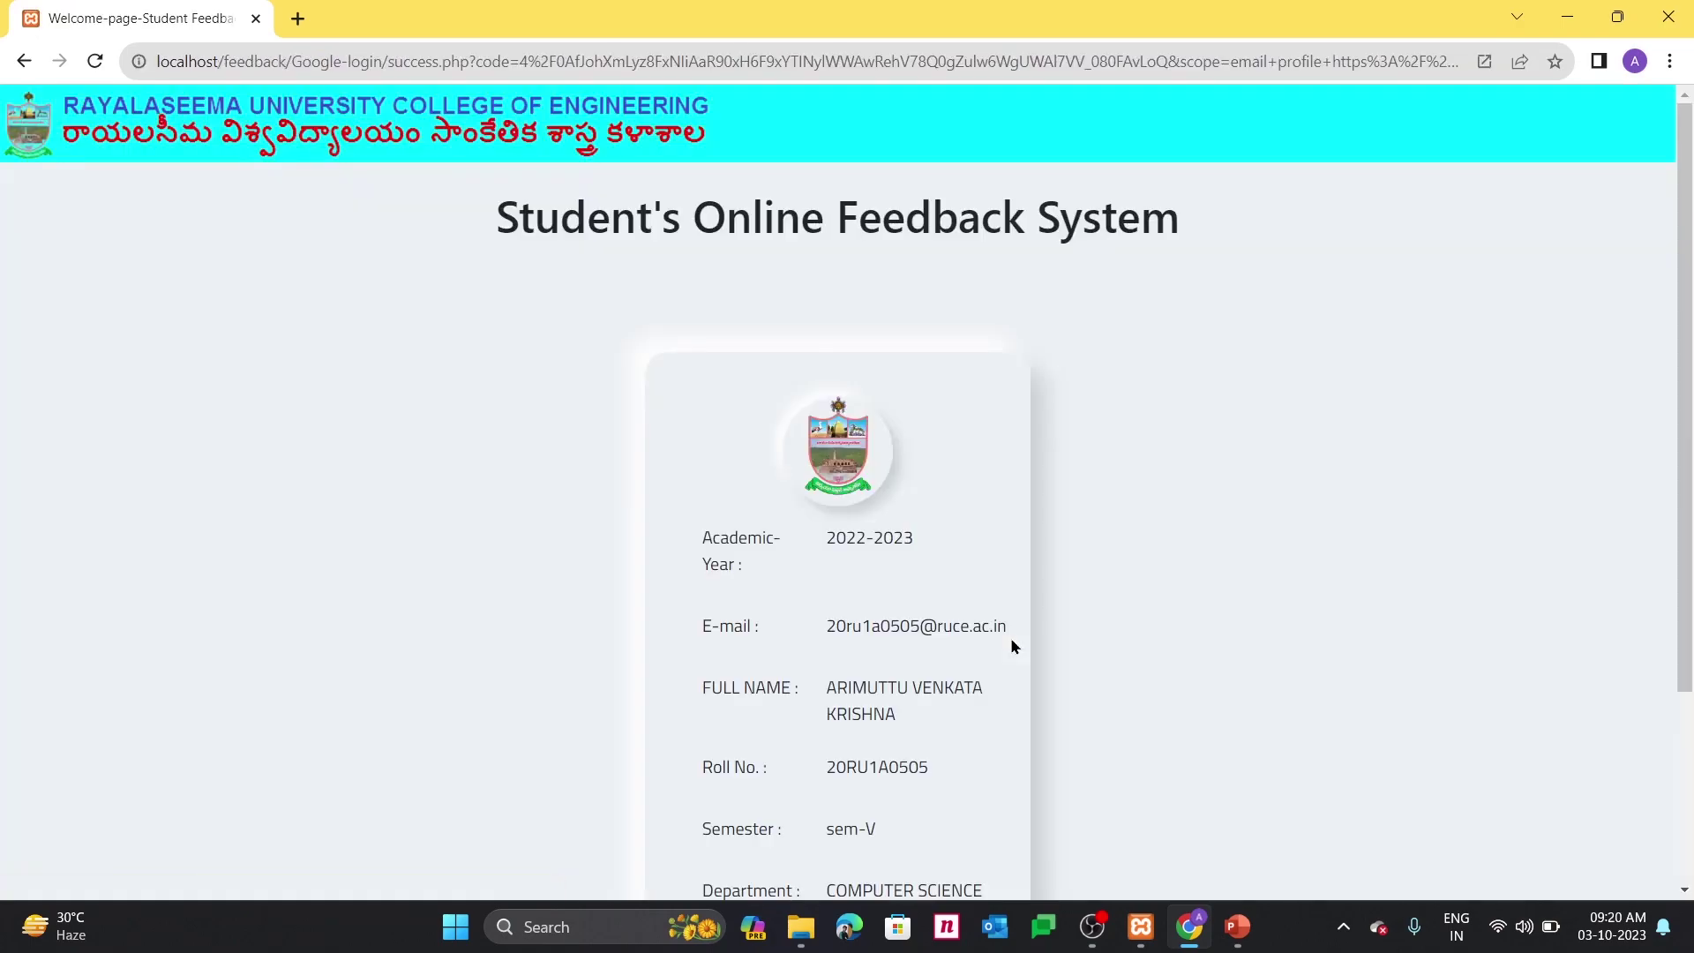
# Look over the student's 2022-2023 sem-V details and open the Give Feedback! form
pyautogui.scroll(-3, 882, 500)
pyautogui.scroll(-1, 882, 503)
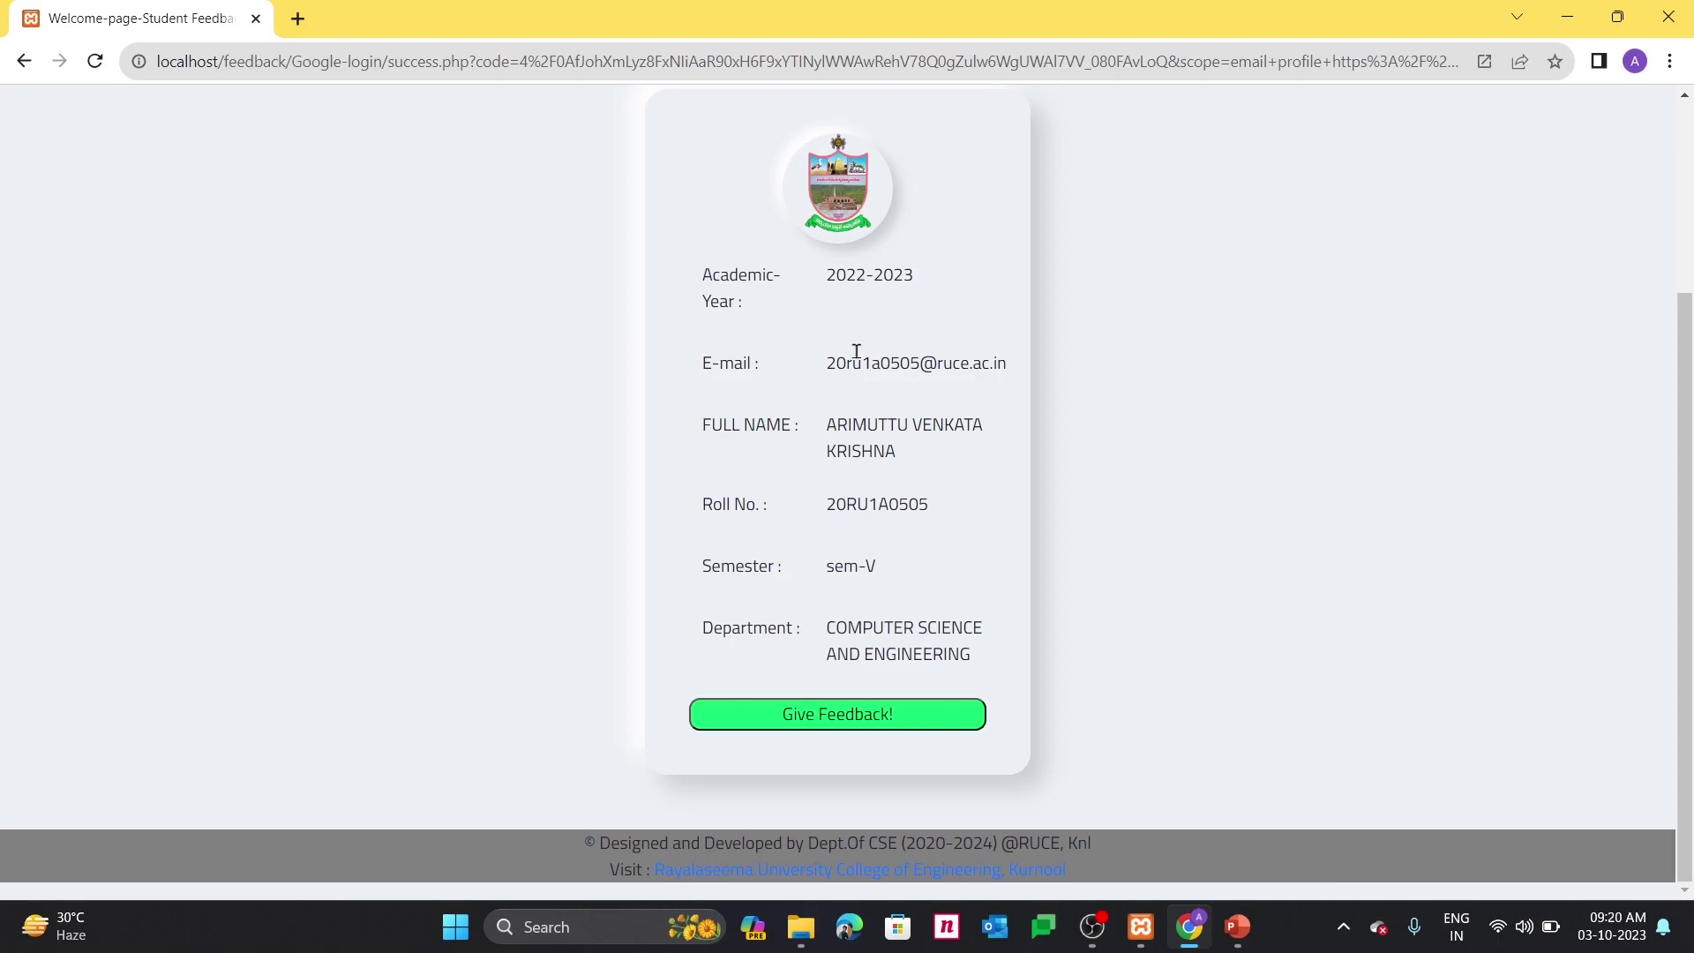
pyautogui.moveTo(821, 366); pyautogui.dragTo(1059, 364)
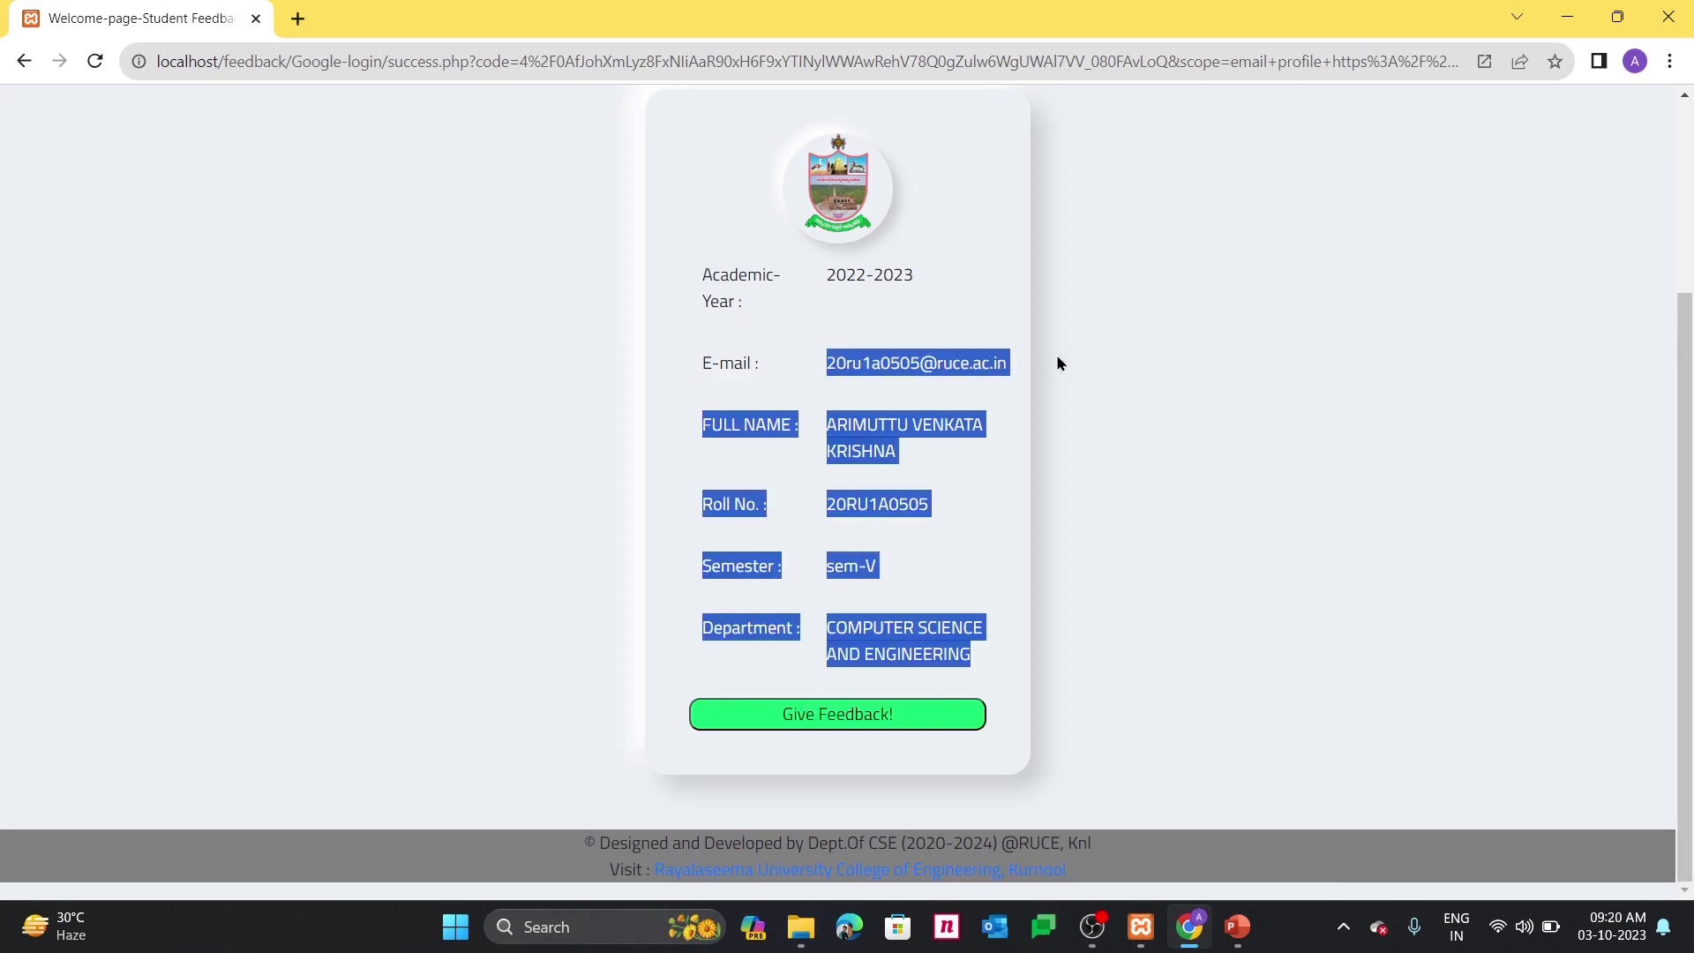
pyautogui.click(1012, 367)
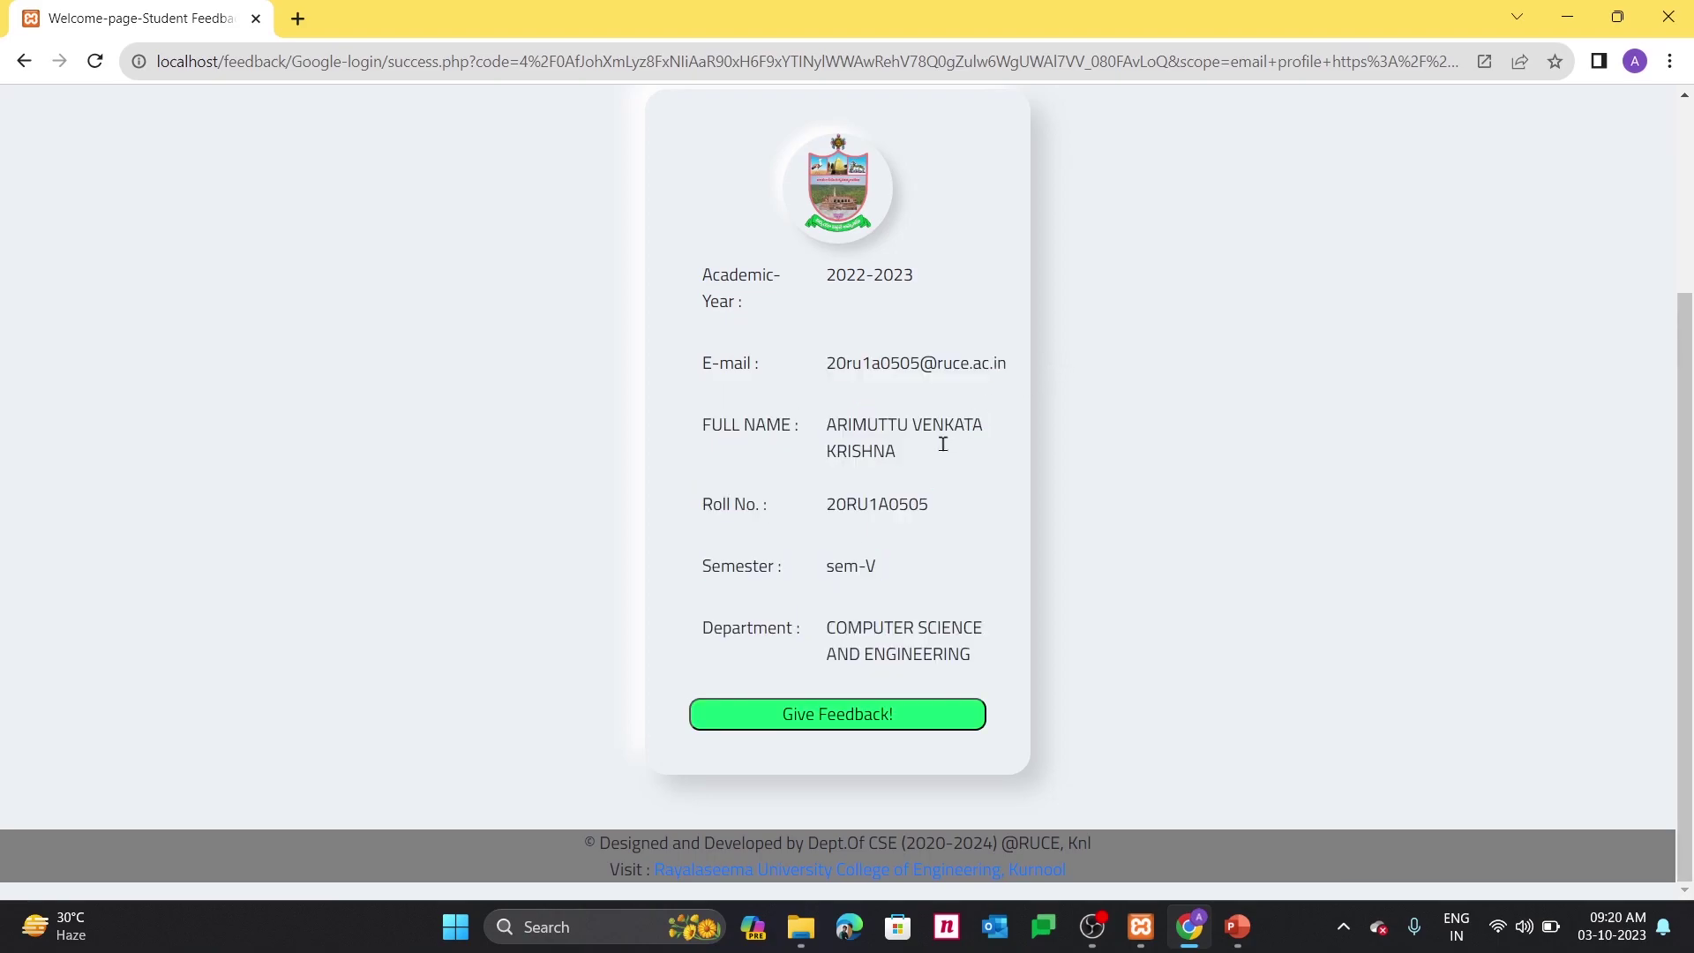
pyautogui.click(840, 720)
# Scroll the feedback form and briefly highlight the class line in its heading
pyautogui.scroll(-2, 840, 720)
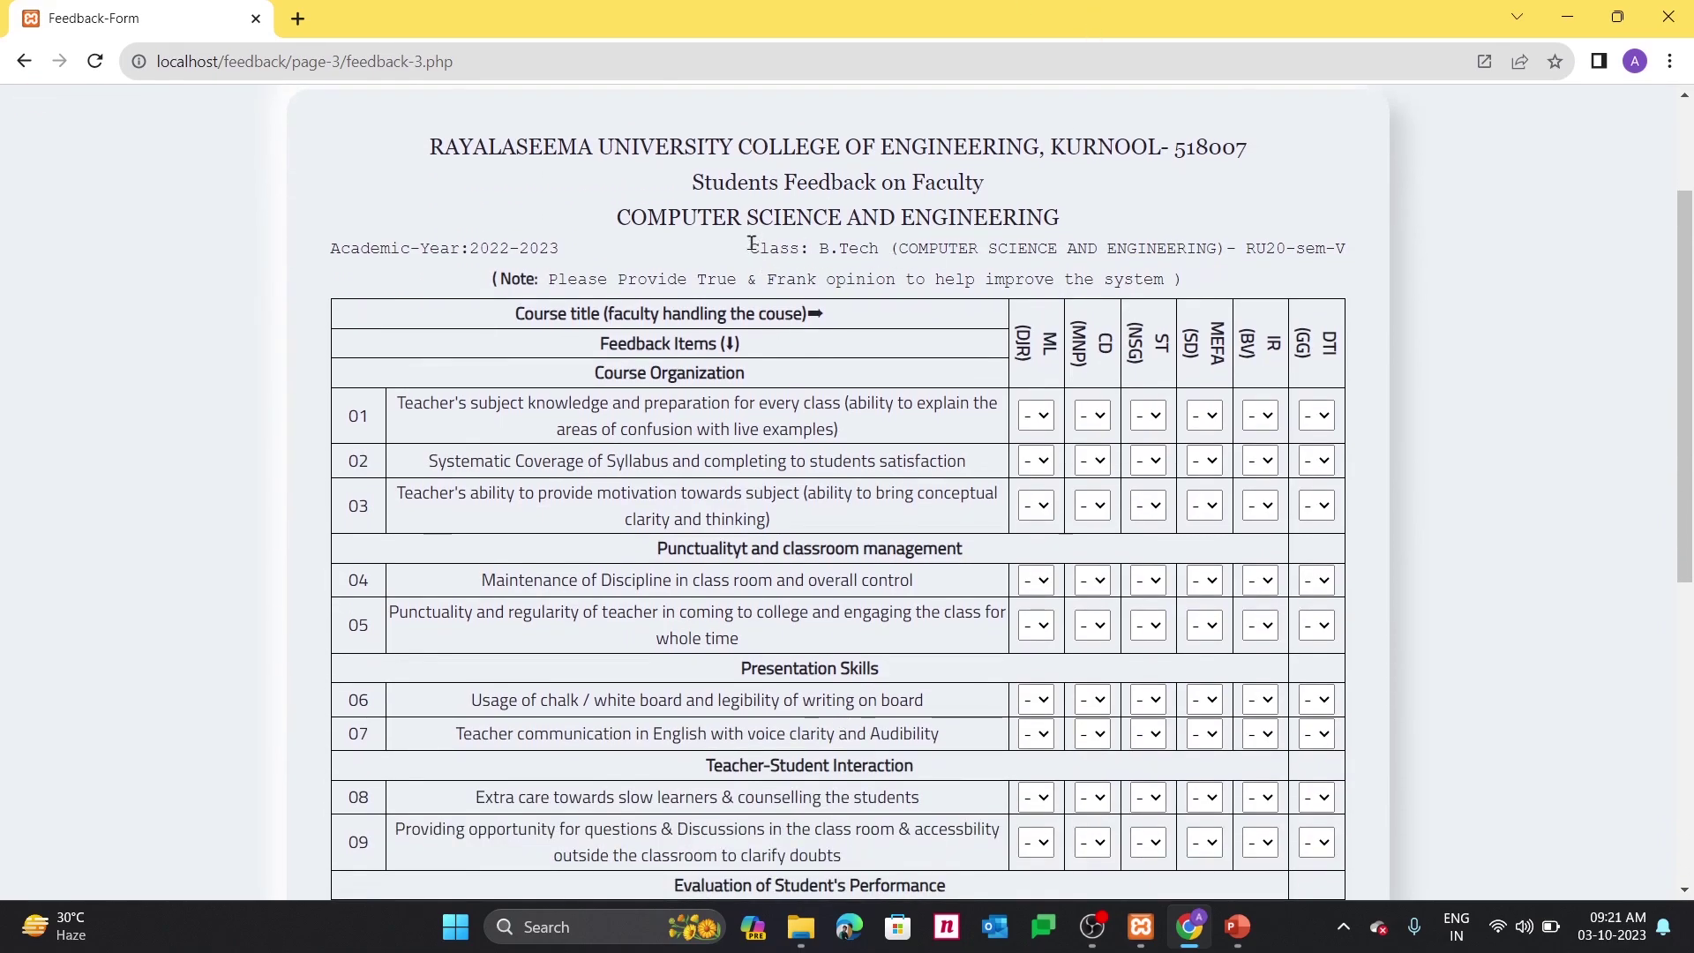
pyautogui.moveTo(751, 243); pyautogui.dragTo(1316, 254)
pyautogui.click(1083, 322)
pyautogui.scroll(-7, 1083, 322)
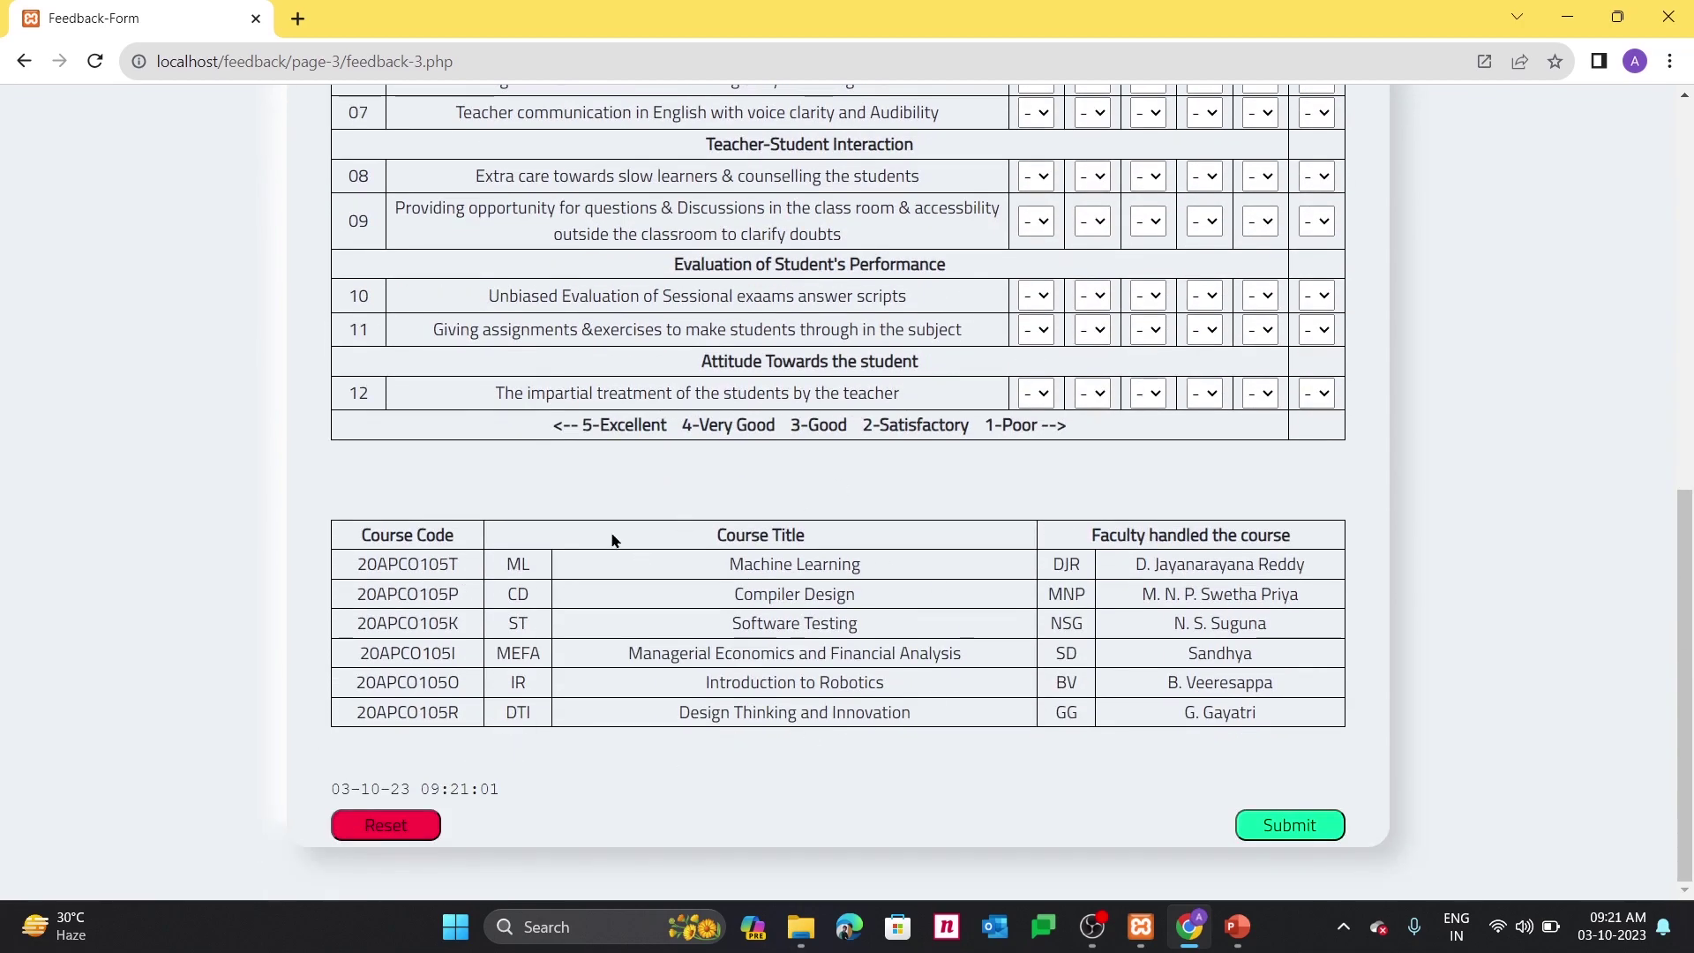
pyautogui.scroll(7, 833, 607)
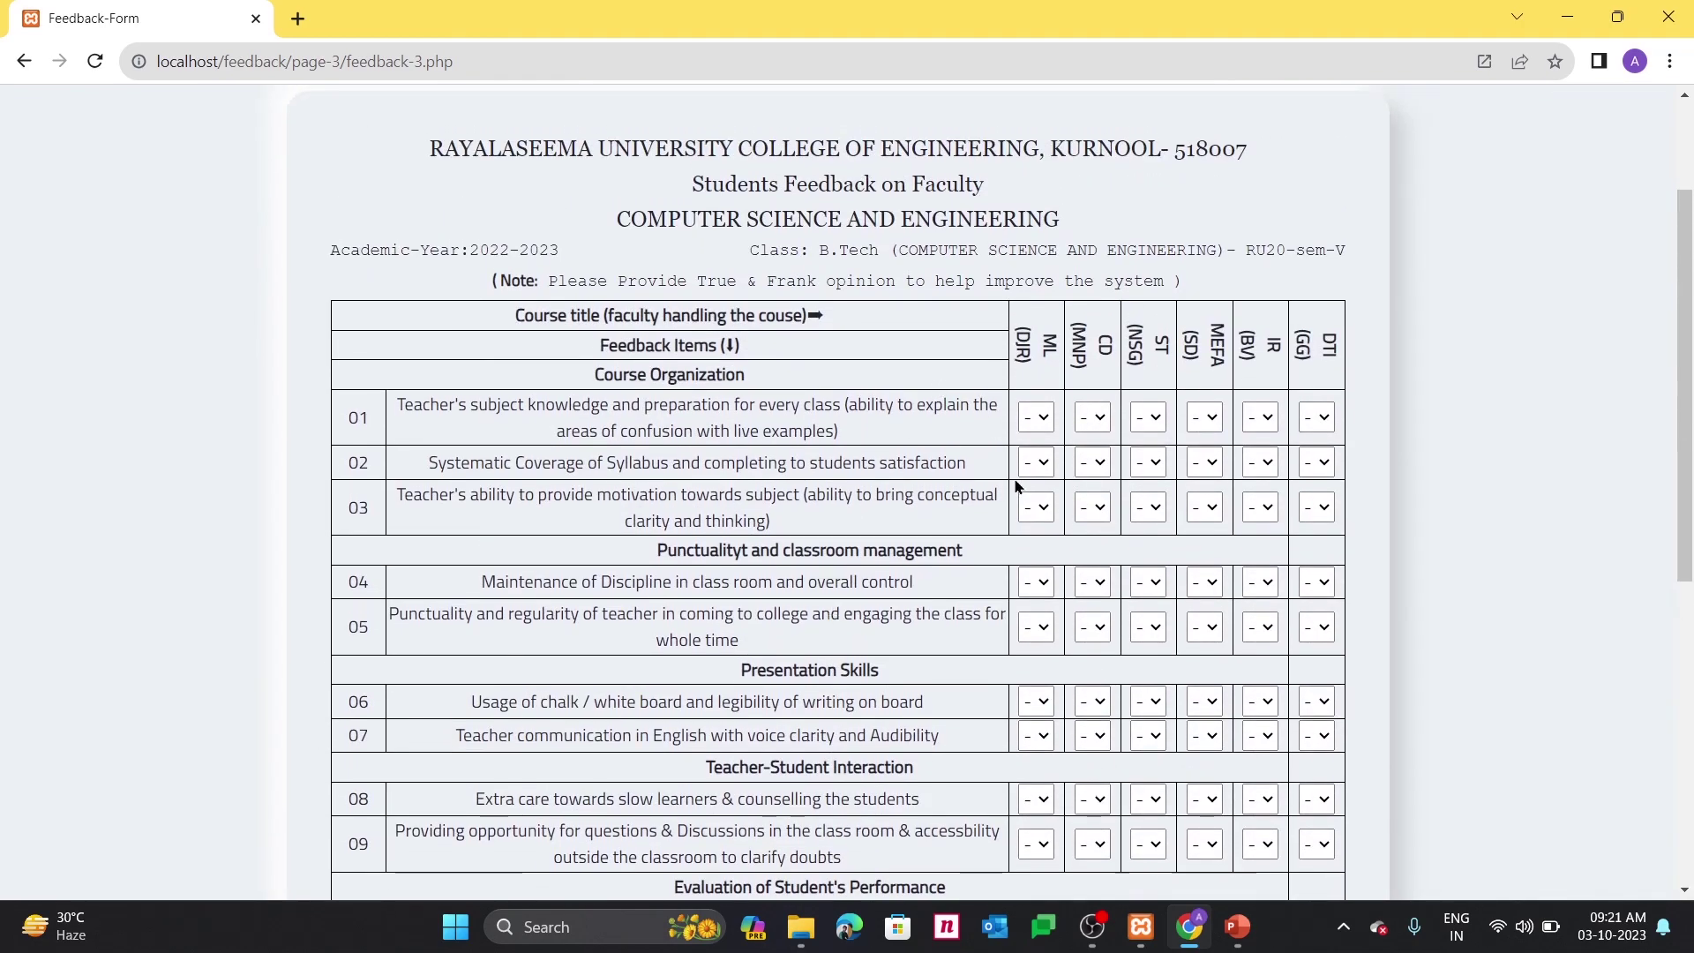
# Rate row 01 ML as 1 and row 01 CD, ST, MEFA and IR as 2
pyautogui.click(1036, 420)
pyautogui.press('Down')
pyautogui.press('Return')
pyautogui.press('Tab')
pyautogui.press('2')
pyautogui.press('Tab')
pyautogui.press('2')
pyautogui.press('Tab')
pyautogui.press('2')
pyautogui.press('Tab')
pyautogui.press('2')
# Set every course rating in rows 02 and 03 to 2
pyautogui.press('Tab')
pyautogui.press('Tab')
pyautogui.press('2')
pyautogui.press('Tab')
pyautogui.press('2')
pyautogui.press('Tab')
pyautogui.press('2')
pyautogui.press('Tab')
pyautogui.press('2')
pyautogui.press('Tab')
pyautogui.press('2')
pyautogui.press('Tab')
pyautogui.press('2')
pyautogui.press('Tab')
pyautogui.press('2')
pyautogui.press('Tab')
pyautogui.press('2')
pyautogui.press('Tab')
pyautogui.press('2')
pyautogui.press('Tab')
pyautogui.press('2')
pyautogui.press('Tab')
pyautogui.press('2')
pyautogui.press('Tab')
pyautogui.press('2')
pyautogui.press('Tab')
pyautogui.press('2')
pyautogui.press('Tab')
pyautogui.press('2')
pyautogui.press('2')
pyautogui.press('Tab')
pyautogui.press('2')
pyautogui.press('Tab')
pyautogui.press('Tab')
pyautogui.press('2')
pyautogui.press('Tab')
pyautogui.press('2')
pyautogui.press('Tab')
pyautogui.press('2')
pyautogui.press('2')
pyautogui.press('Tab')
pyautogui.press('2')
pyautogui.press('Tab')
pyautogui.press('2')
pyautogui.press('2')
pyautogui.press('Tab')
pyautogui.press('2')
pyautogui.press('Tab')
# Rate the remaining courses in rows 08, 09 and 10 as 2
pyautogui.press('2')
pyautogui.press('Tab')
pyautogui.press('2')
pyautogui.press('Tab')
pyautogui.press('2')
pyautogui.press('2')
pyautogui.press('Tab')
pyautogui.press('2')
pyautogui.press('Tab')
pyautogui.press('Tab')
pyautogui.press('2')
pyautogui.press('Tab')
pyautogui.press('Tab')
pyautogui.press('2')
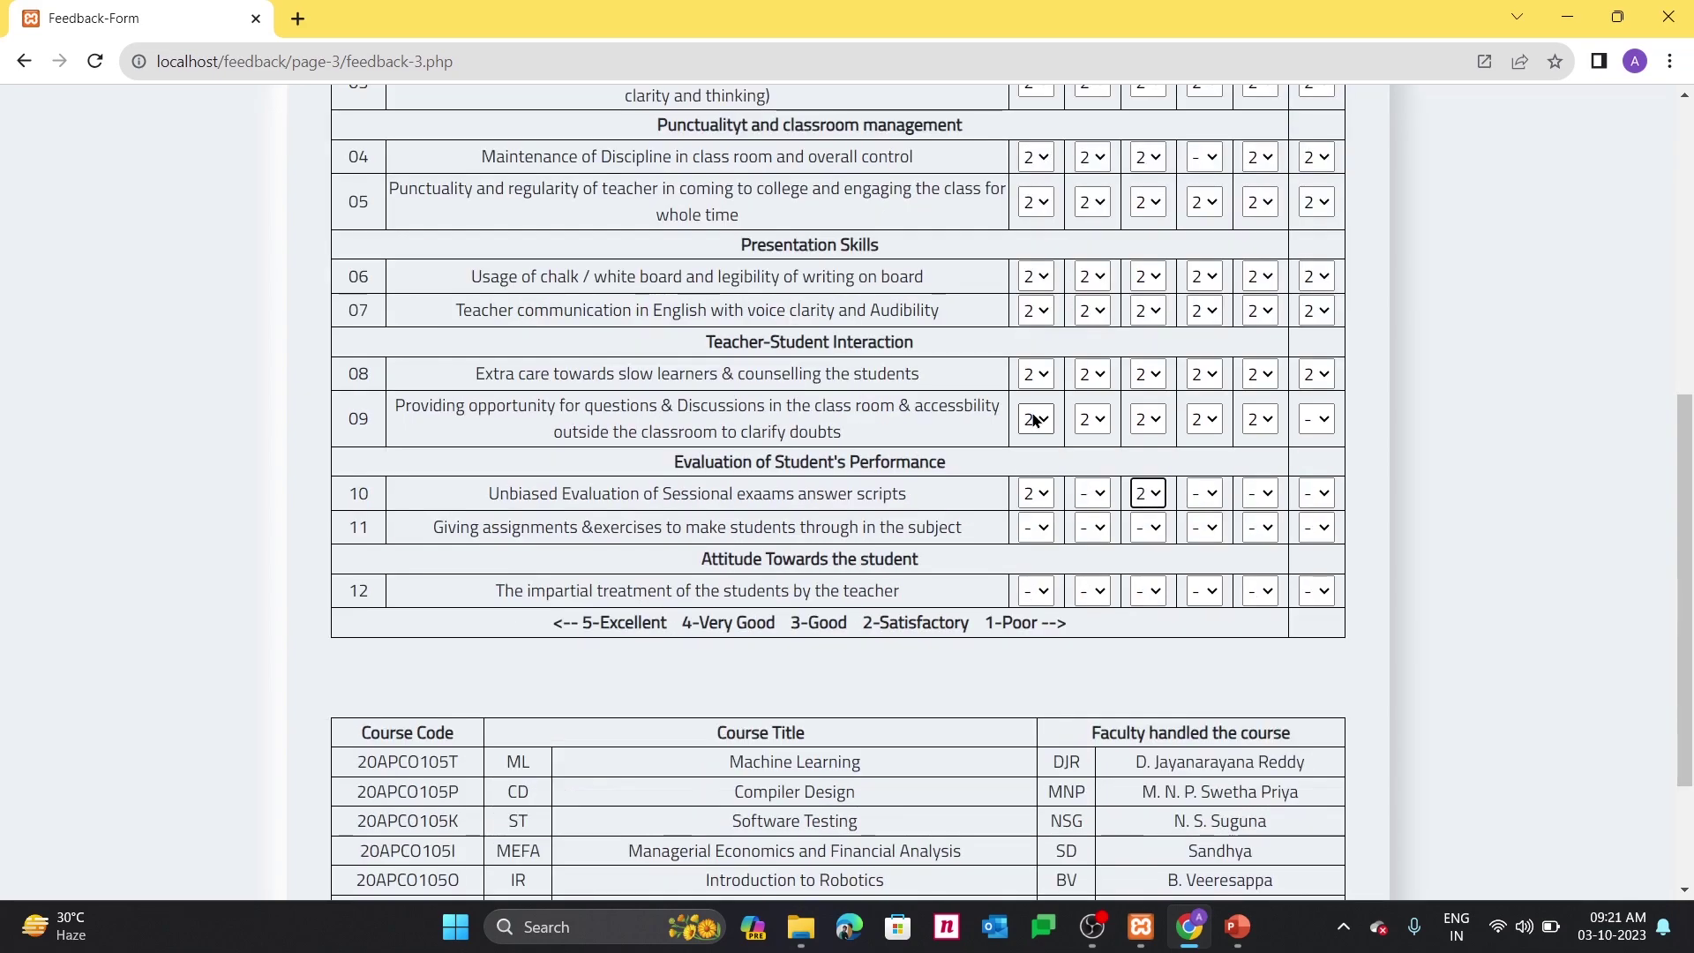
pyautogui.press('2')
pyautogui.press('Tab')
pyautogui.press('2')
pyautogui.press('Tab')
pyautogui.press('2')
pyautogui.press('Tab')
pyautogui.press('2')
pyautogui.press('Tab')
pyautogui.press('2')
pyautogui.press('Tab')
pyautogui.press('2')
pyautogui.press('Tab')
pyautogui.press('2')
pyautogui.press('Tab')
pyautogui.press('2')
pyautogui.press('Tab')
pyautogui.press('2')
pyautogui.press('Tab')
pyautogui.press('2')
# Attempt submission and fill the blank row 01 DTI rating with 2
pyautogui.scroll(-3, 1034, 415)
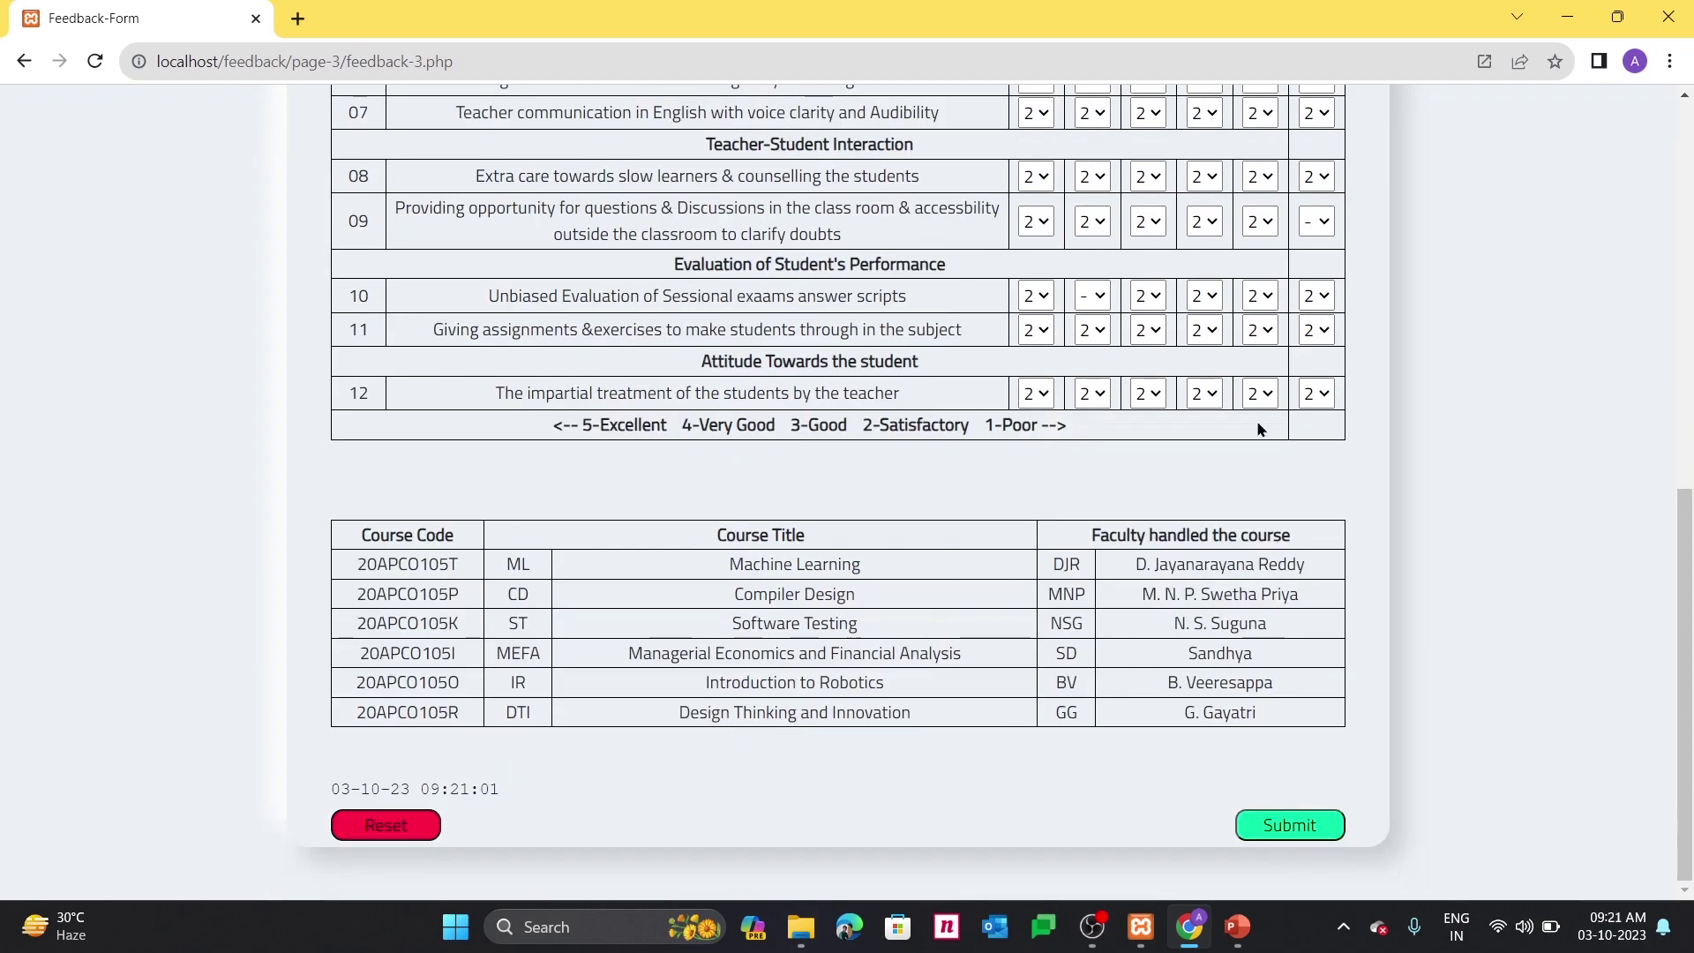
pyautogui.click(1300, 828)
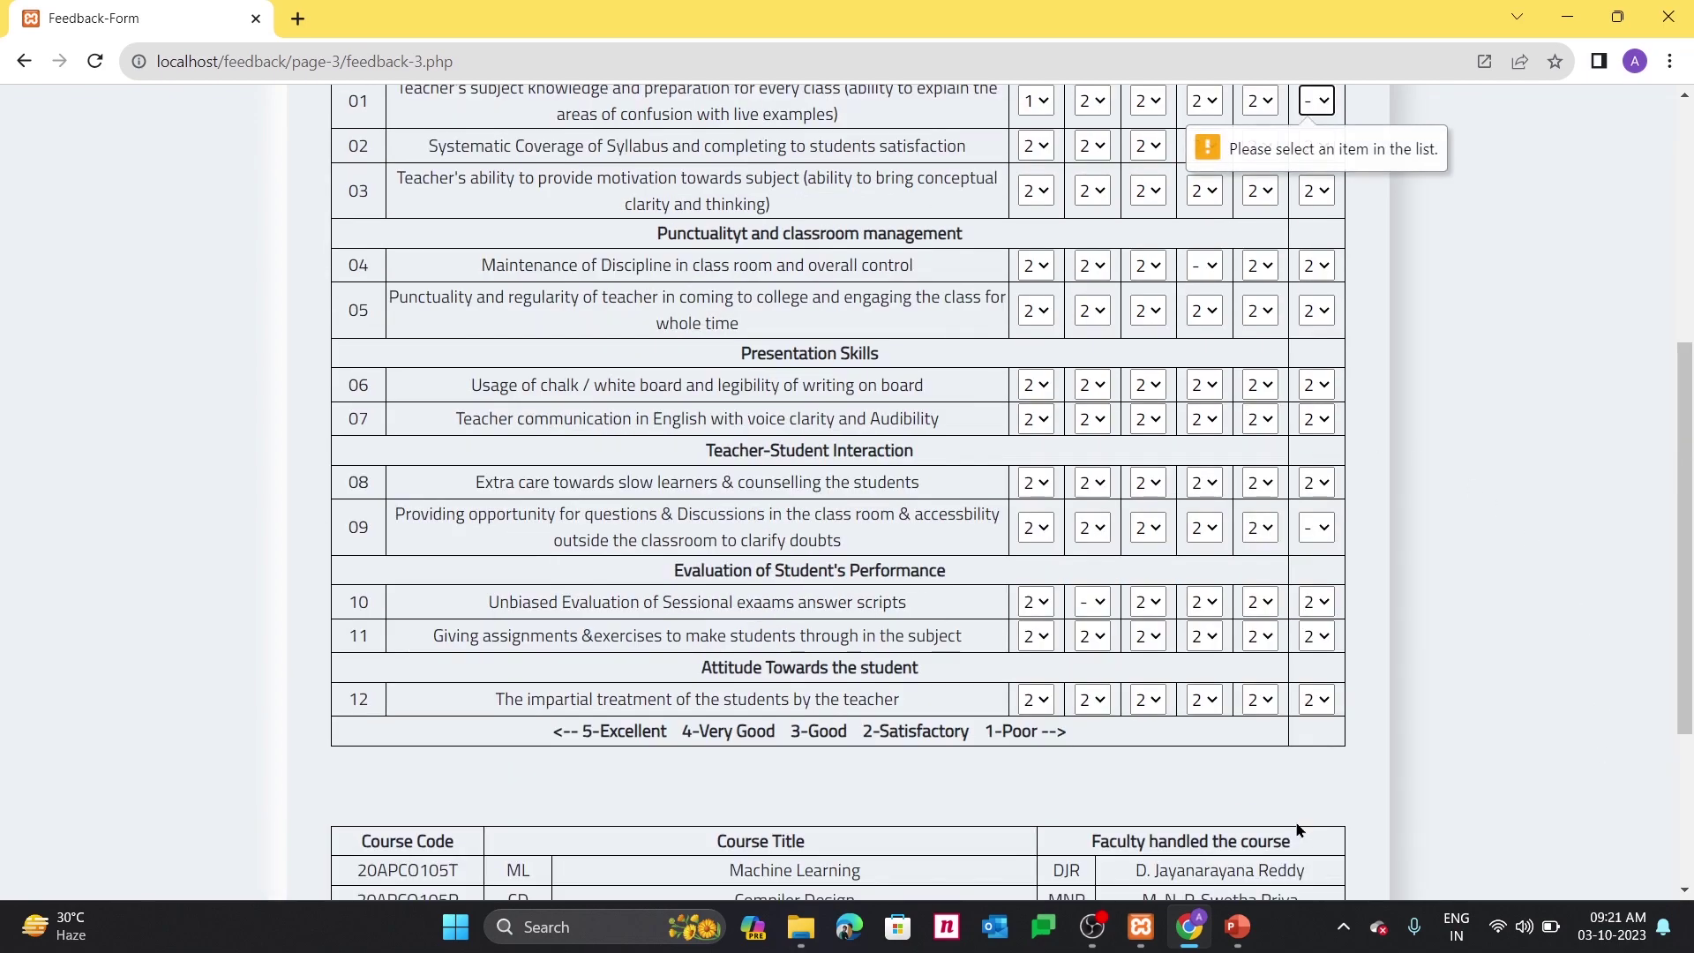
pyautogui.press('2')
pyautogui.scroll(-4, 1294, 838)
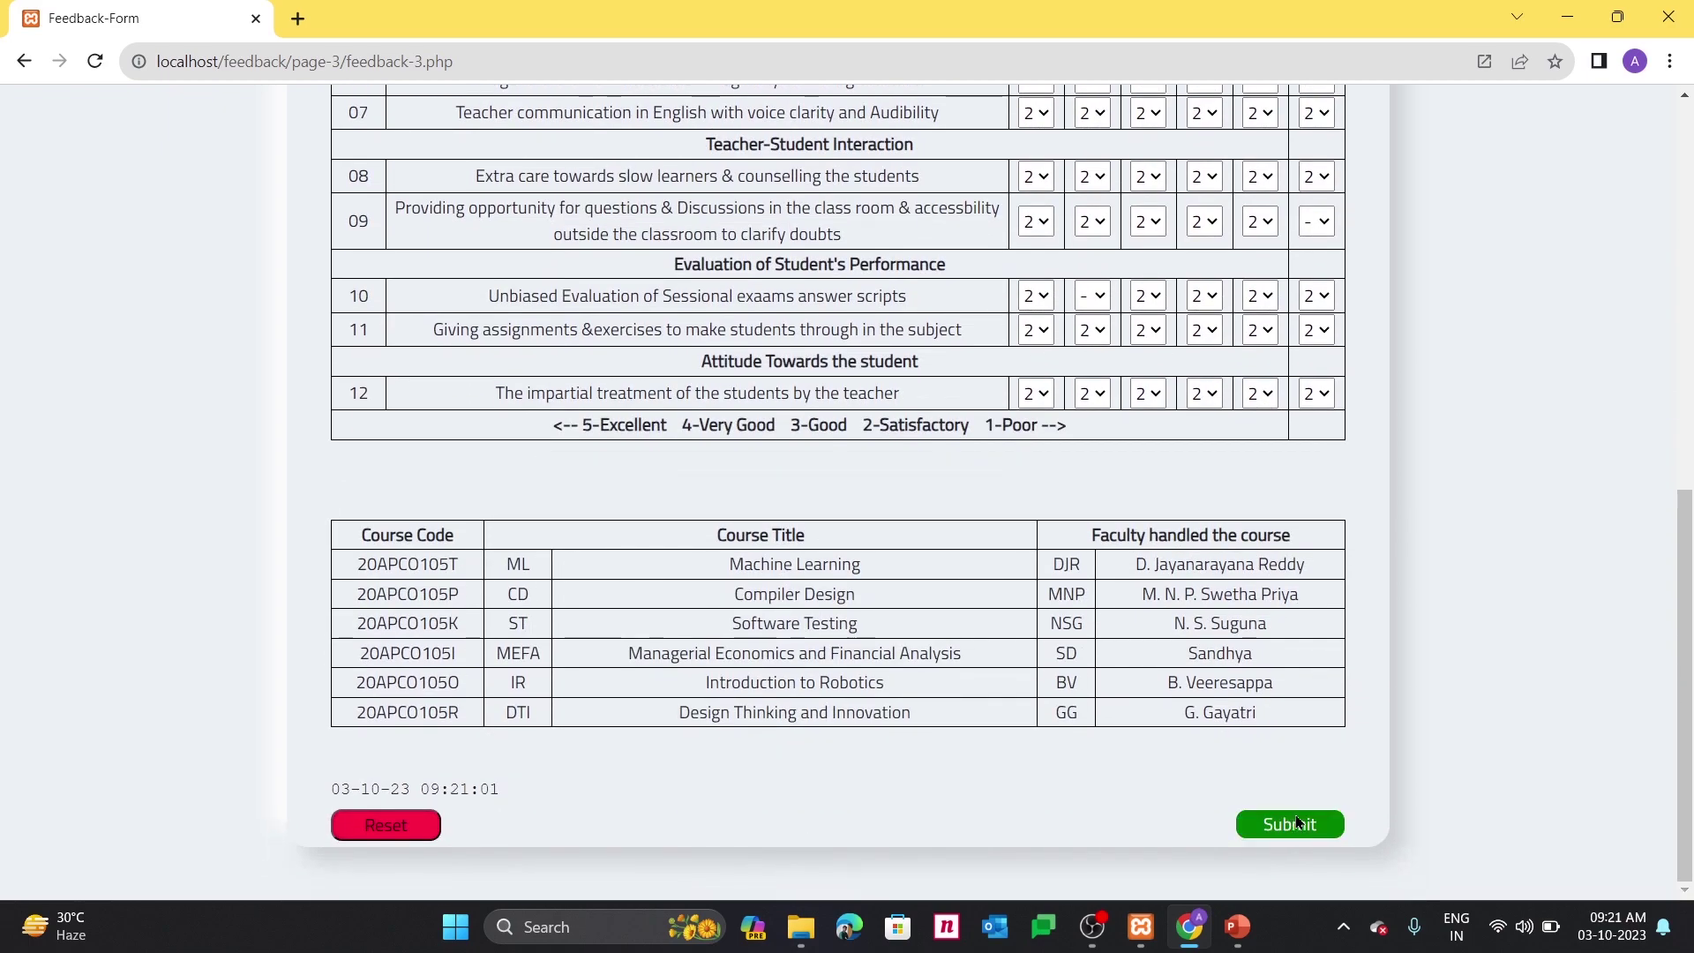
pyautogui.click(1294, 822)
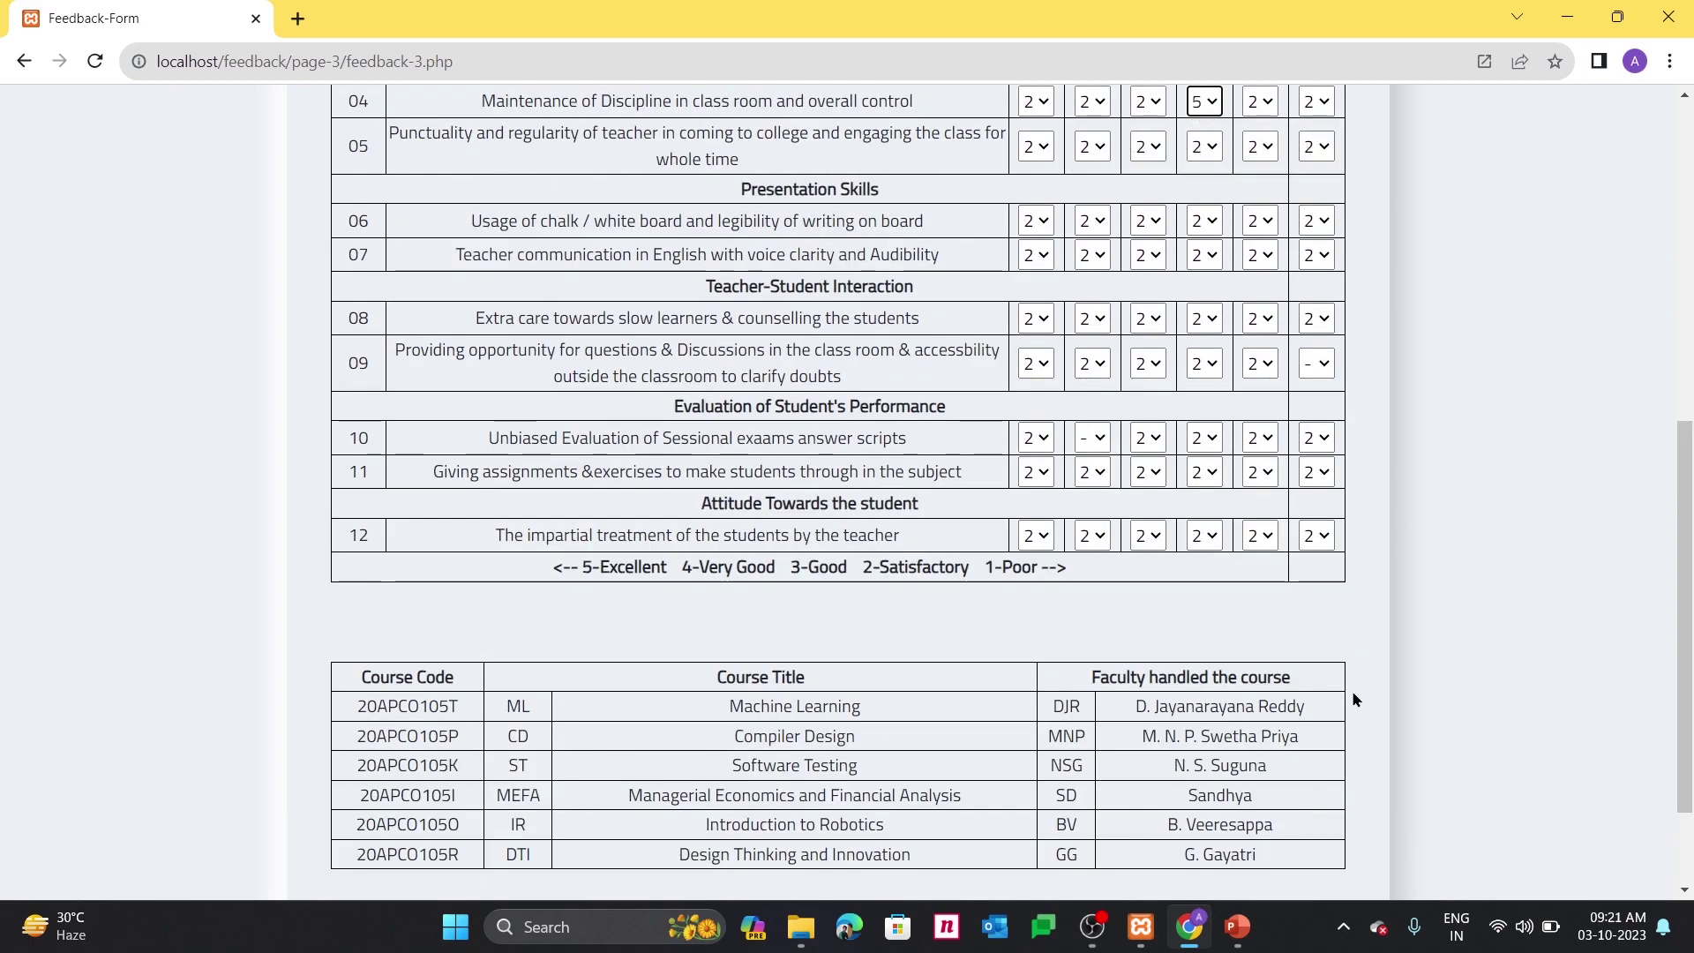
# Rate row 09 DTI and row 10 CD as 5, then submit the feedback successfully
pyautogui.scroll(-2, 1343, 720)
pyautogui.click(1295, 819)
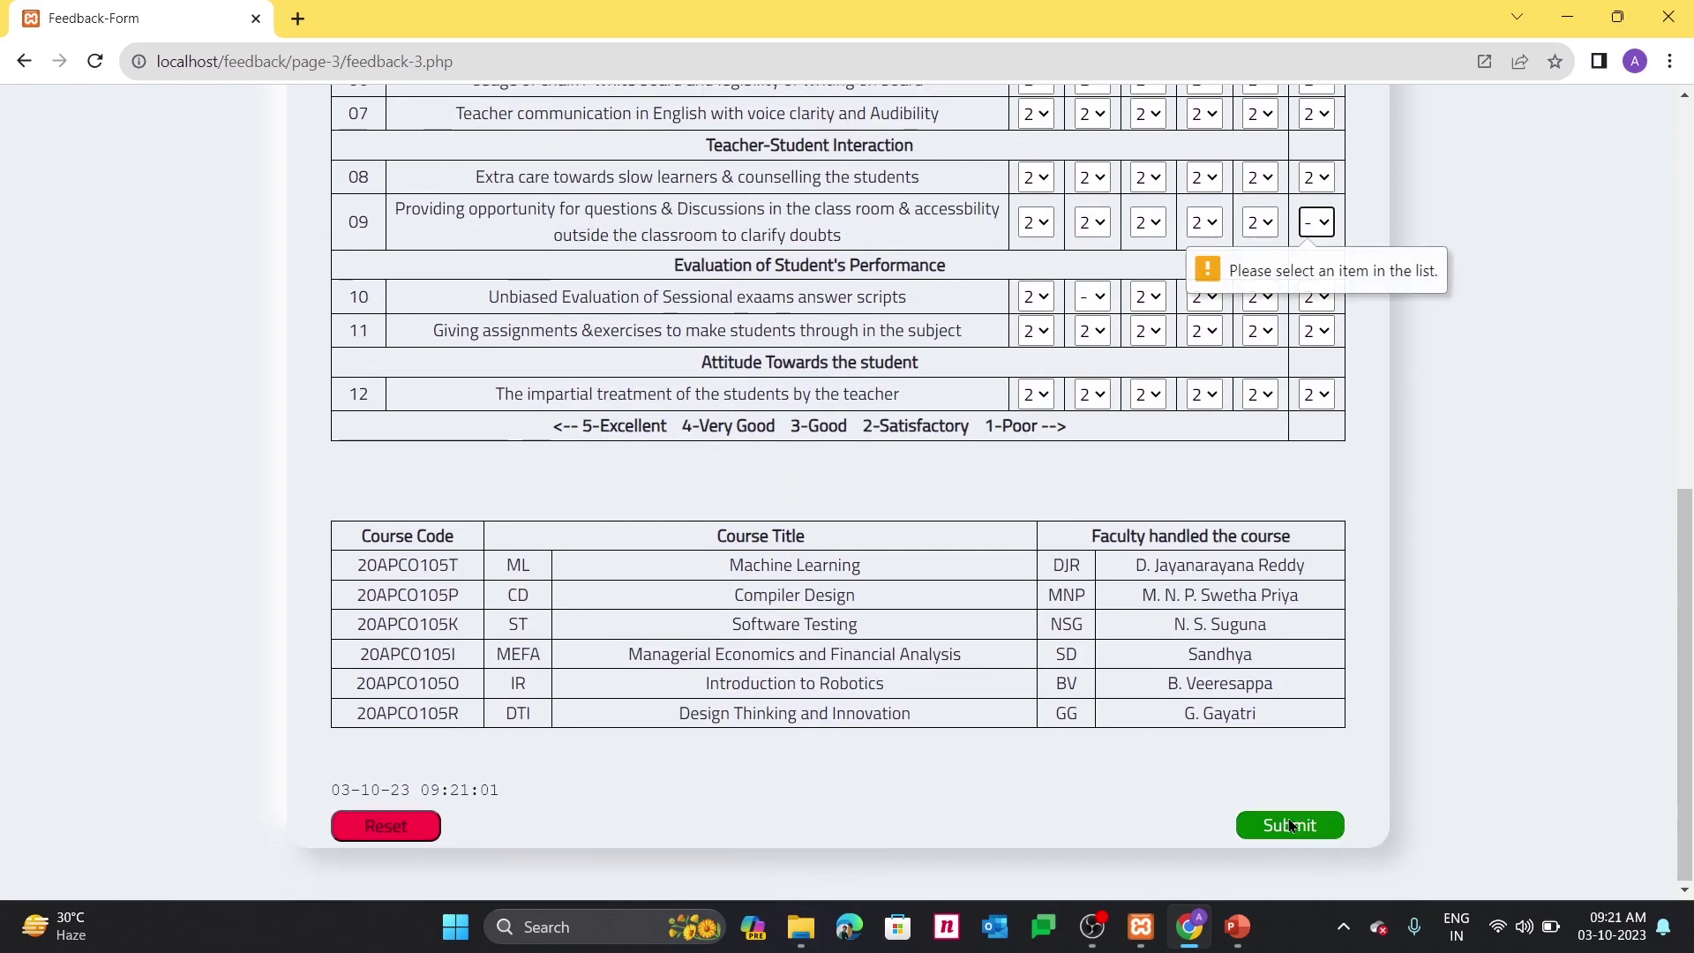
pyautogui.press('5')
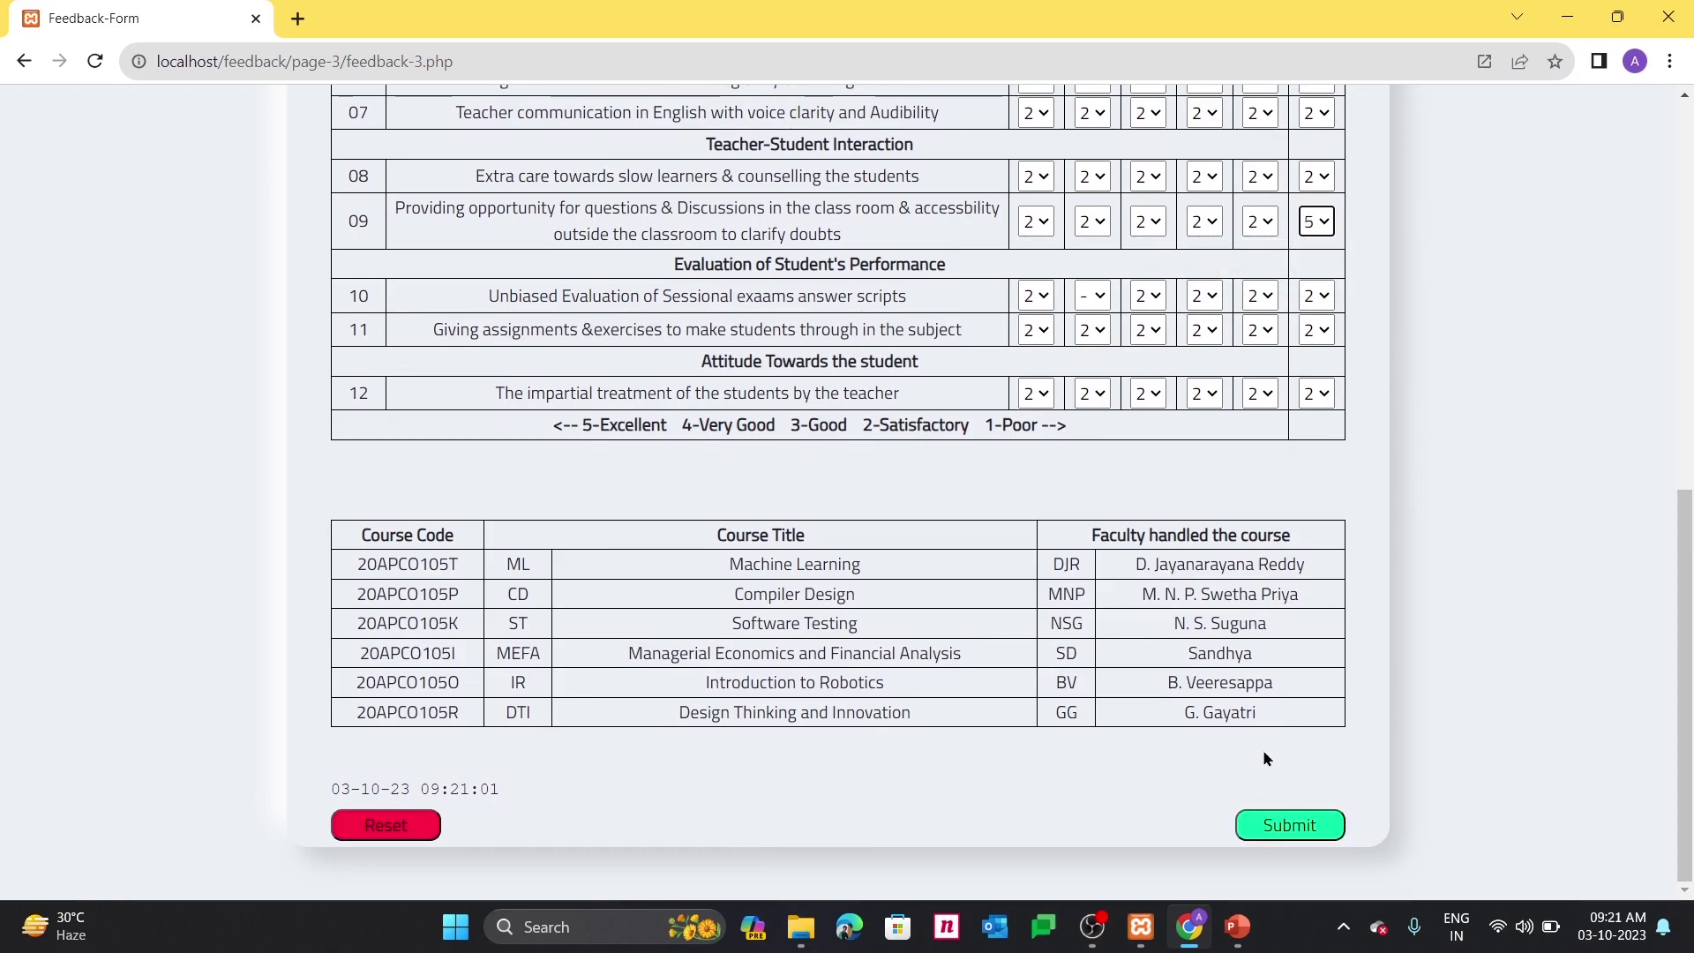
pyautogui.click(1293, 830)
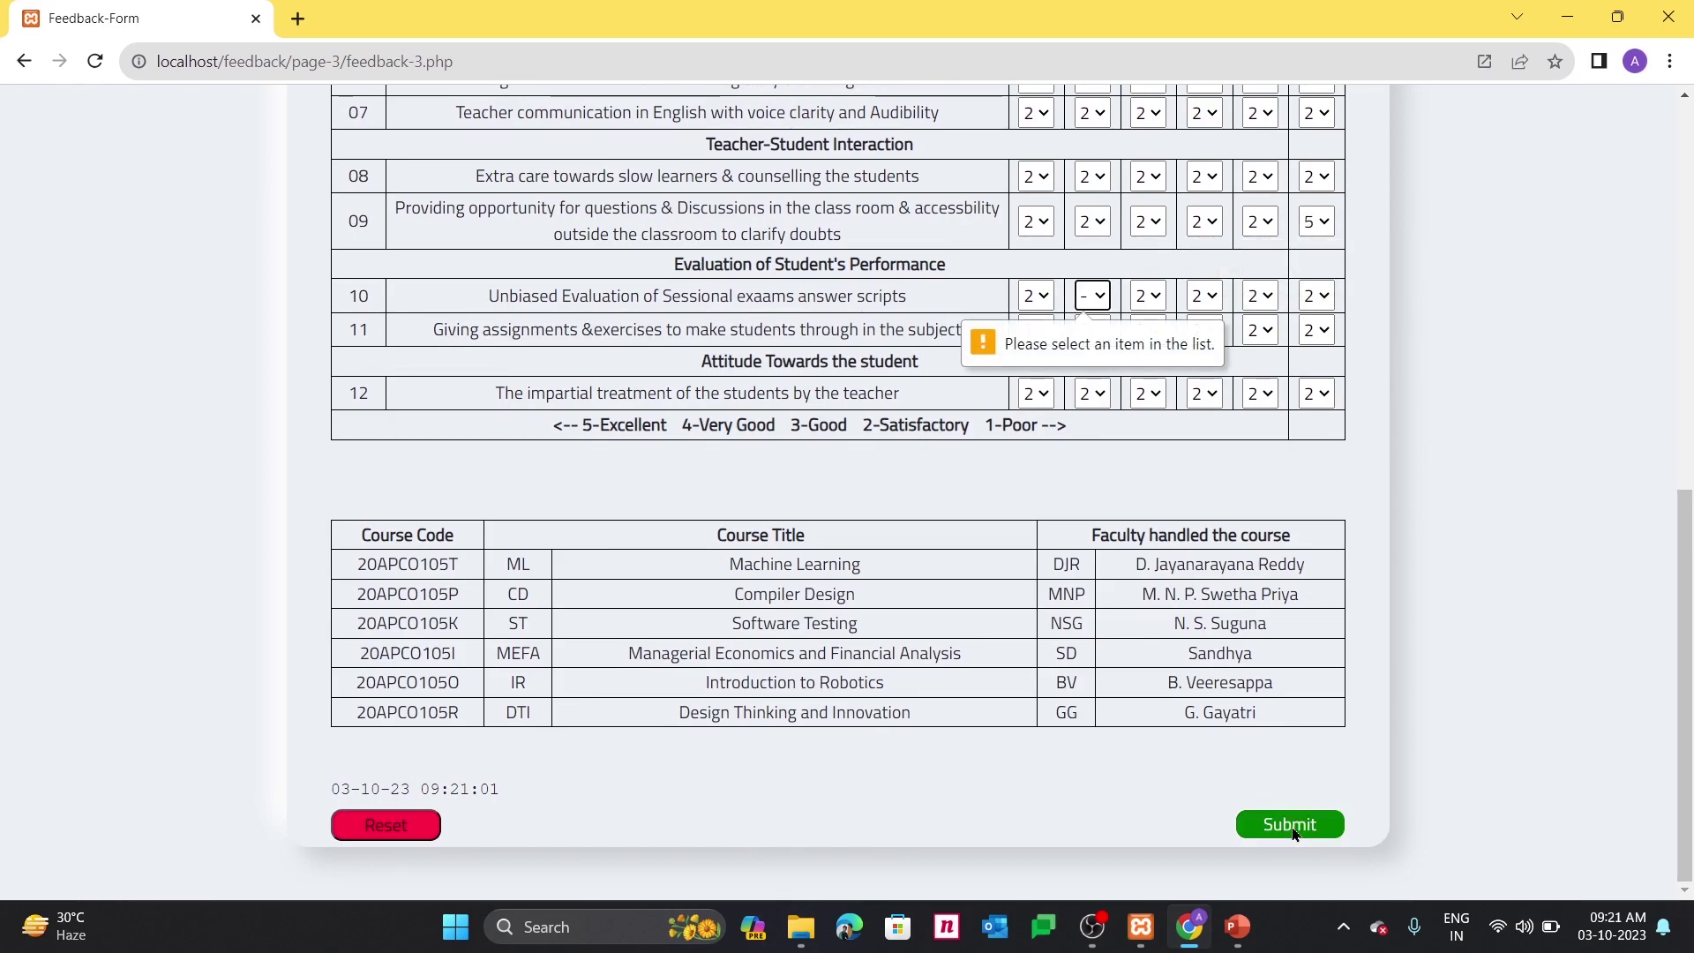
pyautogui.press('5')
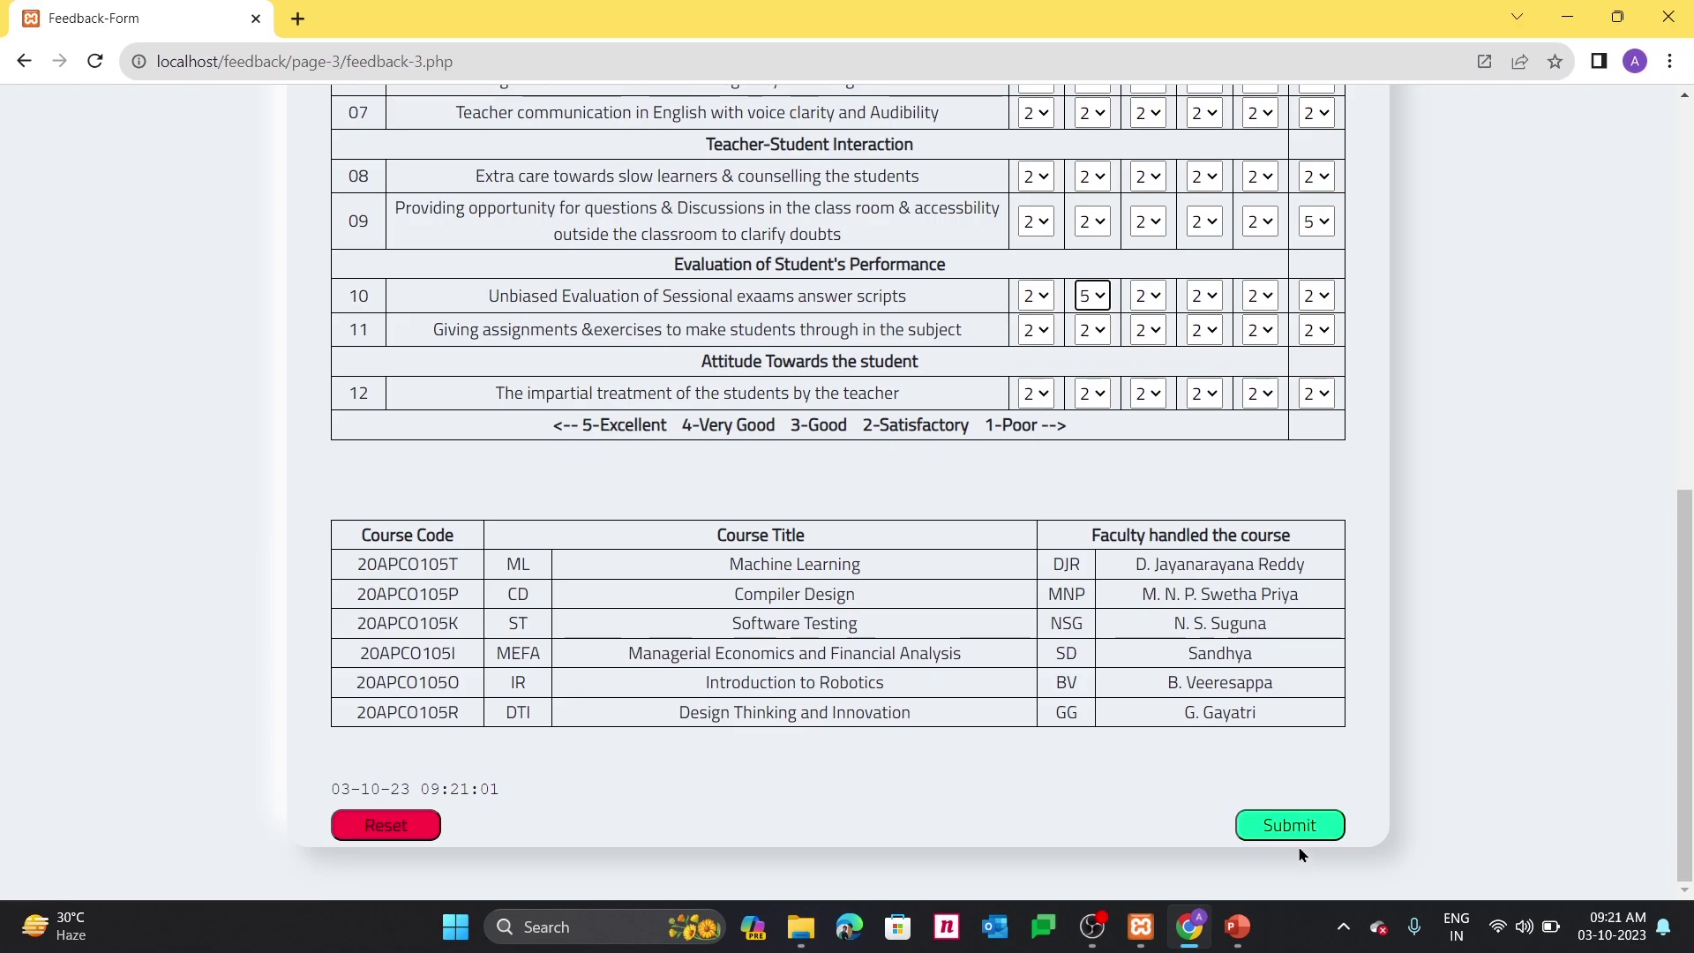
pyautogui.click(1291, 835)
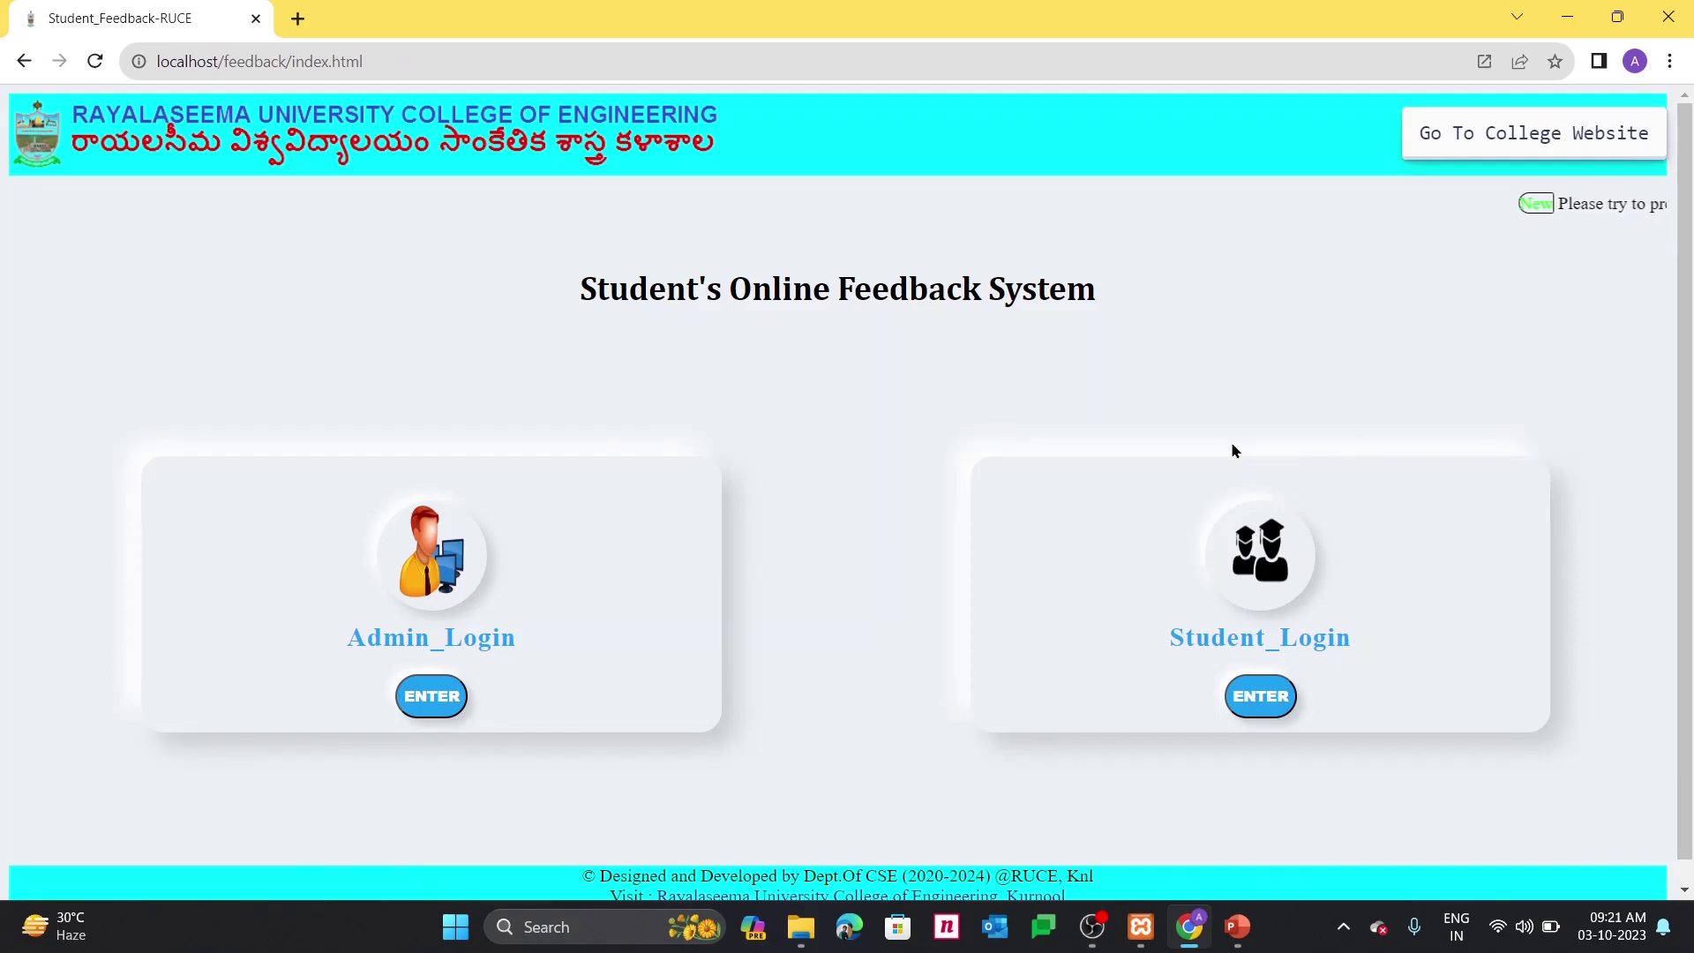
# Log in as admin, verify CSE-V shows 1/3 submissions, then sign out
pyautogui.click(544, 621)
pyautogui.scroll(-4, 934, 743)
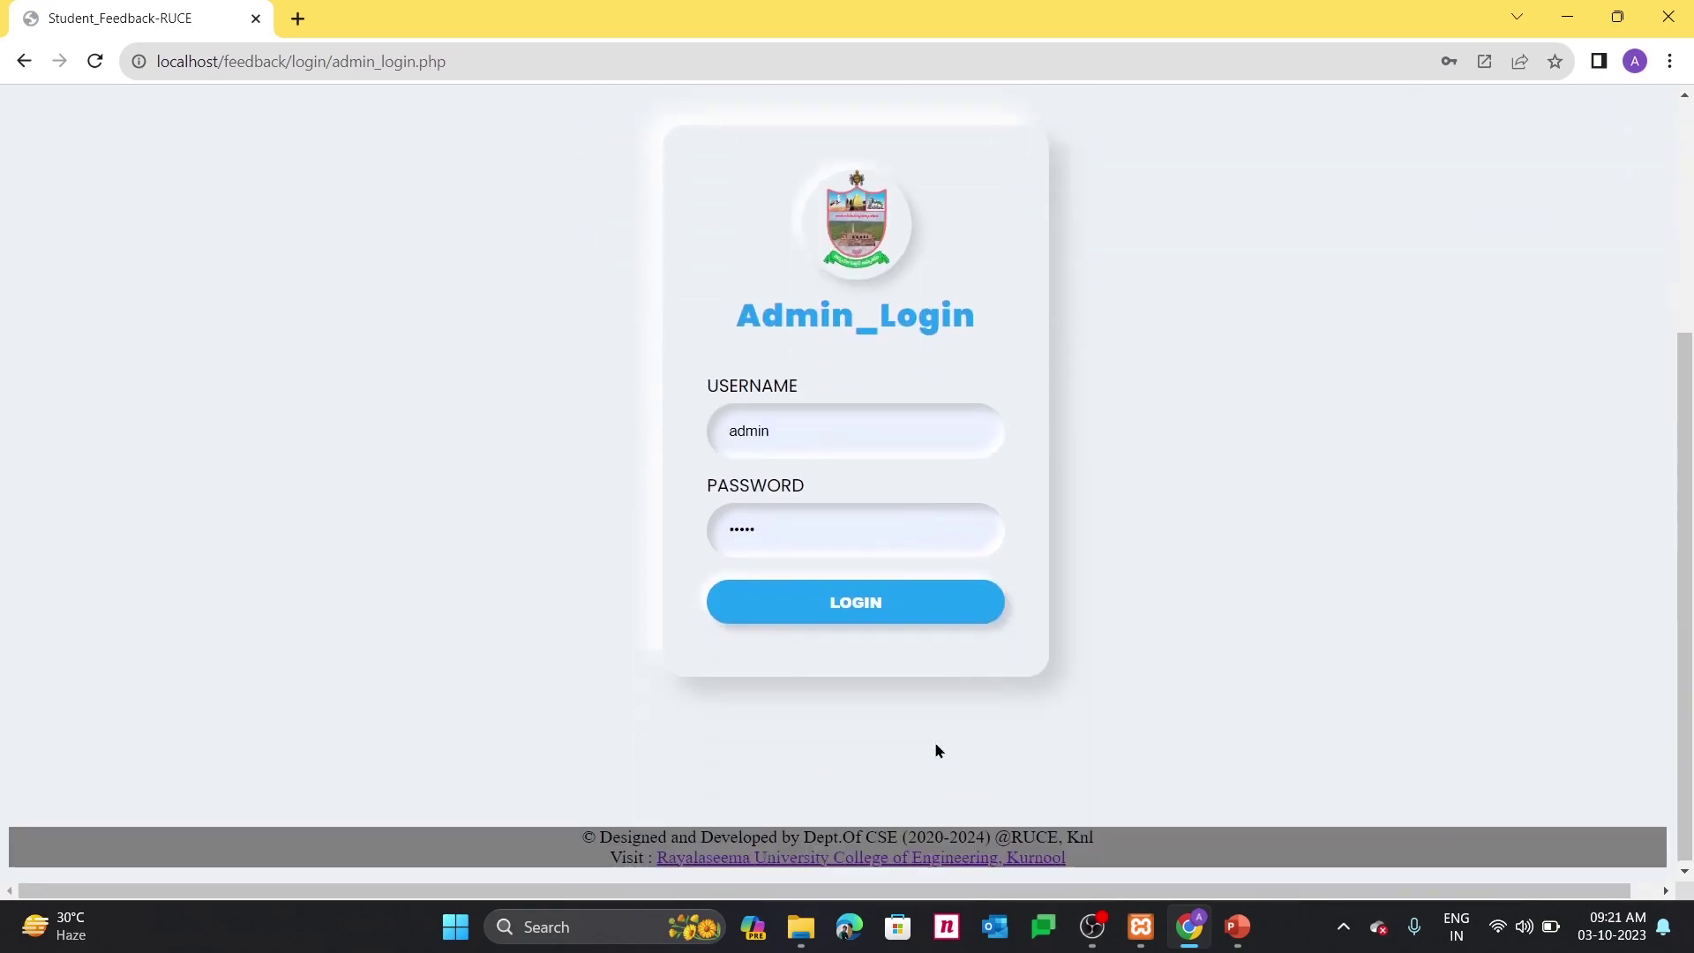
pyautogui.click(835, 586)
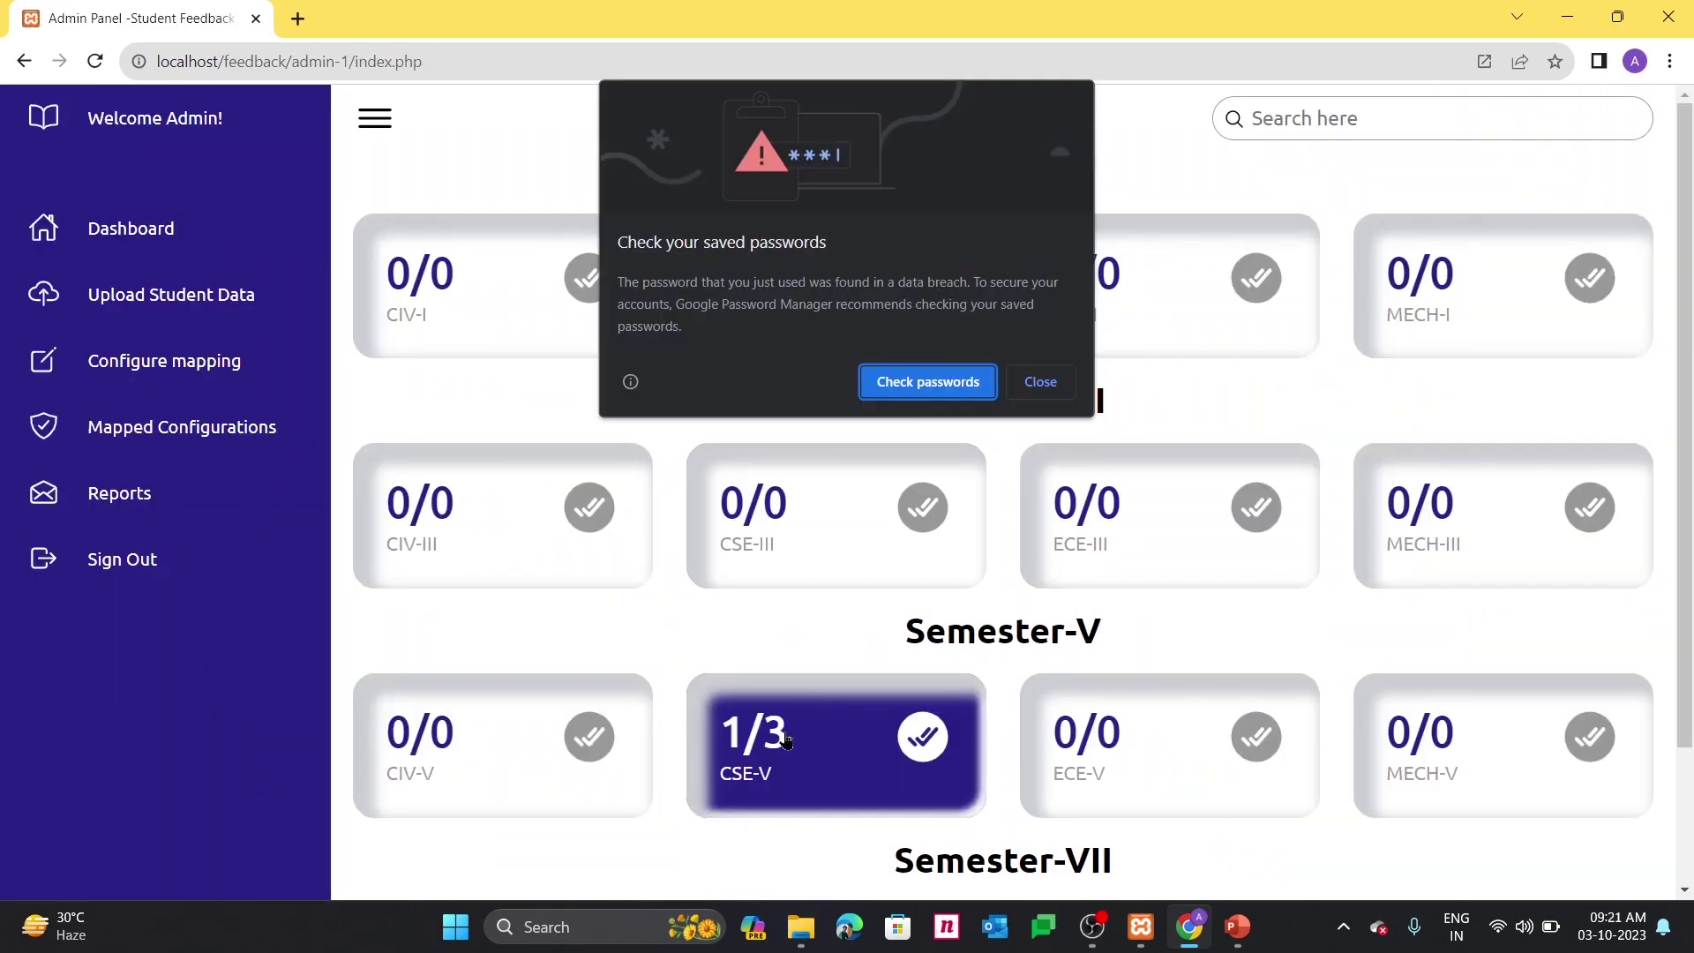
pyautogui.click(1034, 381)
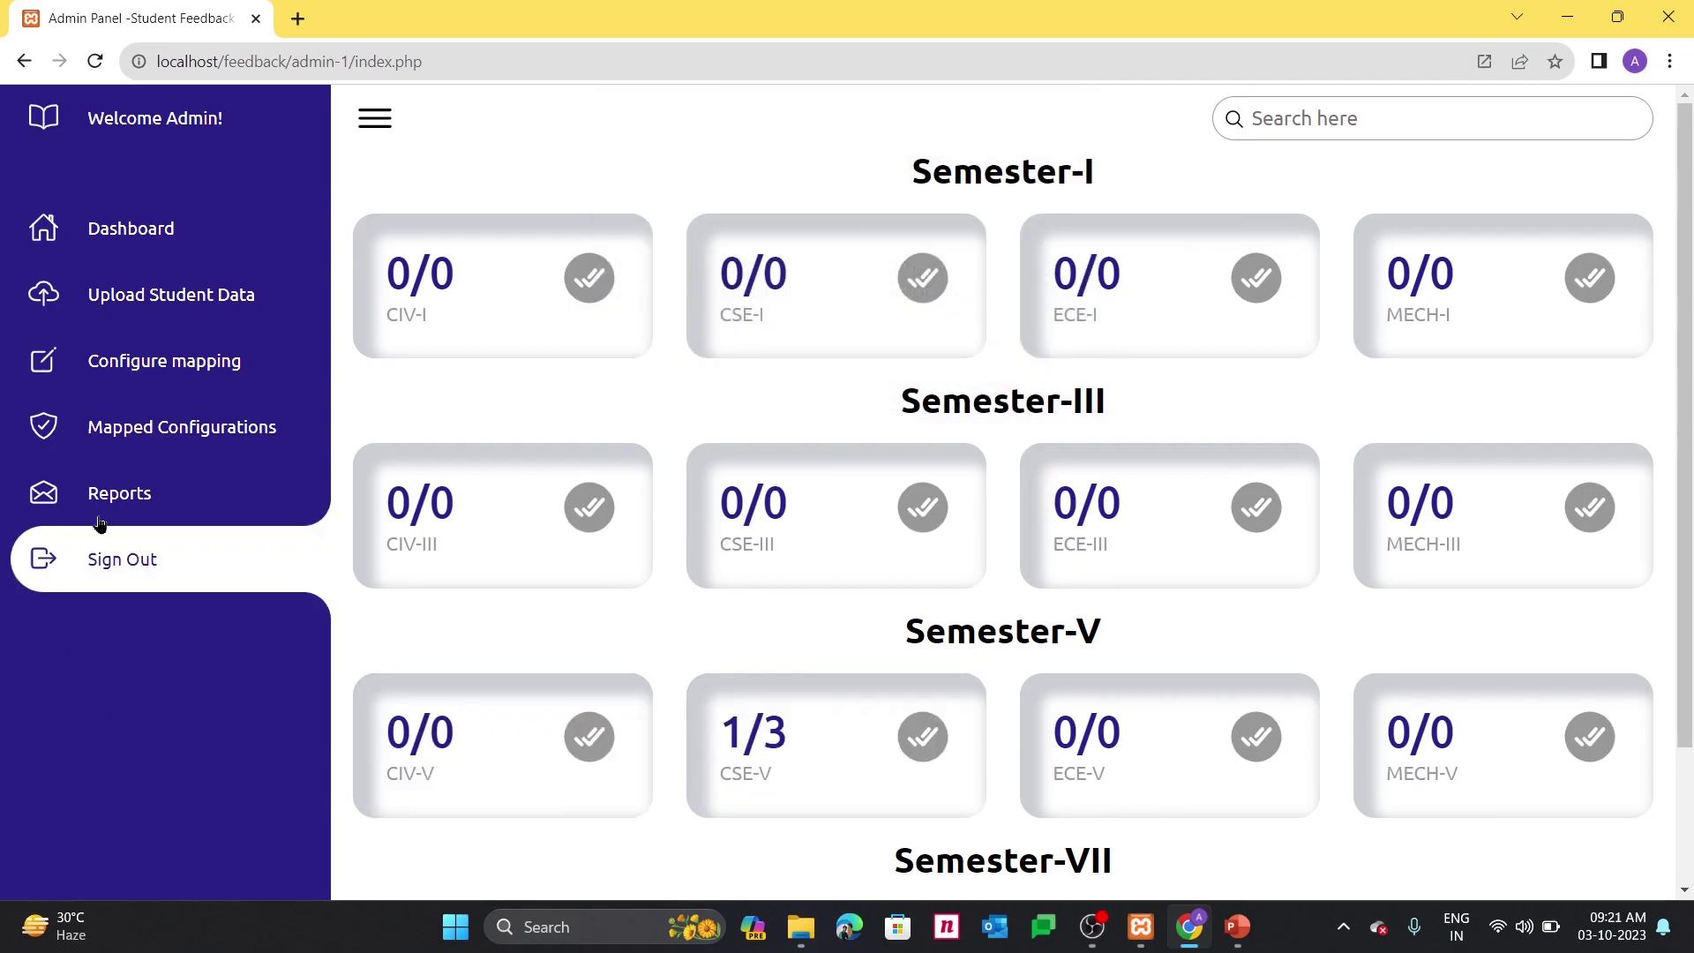
pyautogui.click(105, 559)
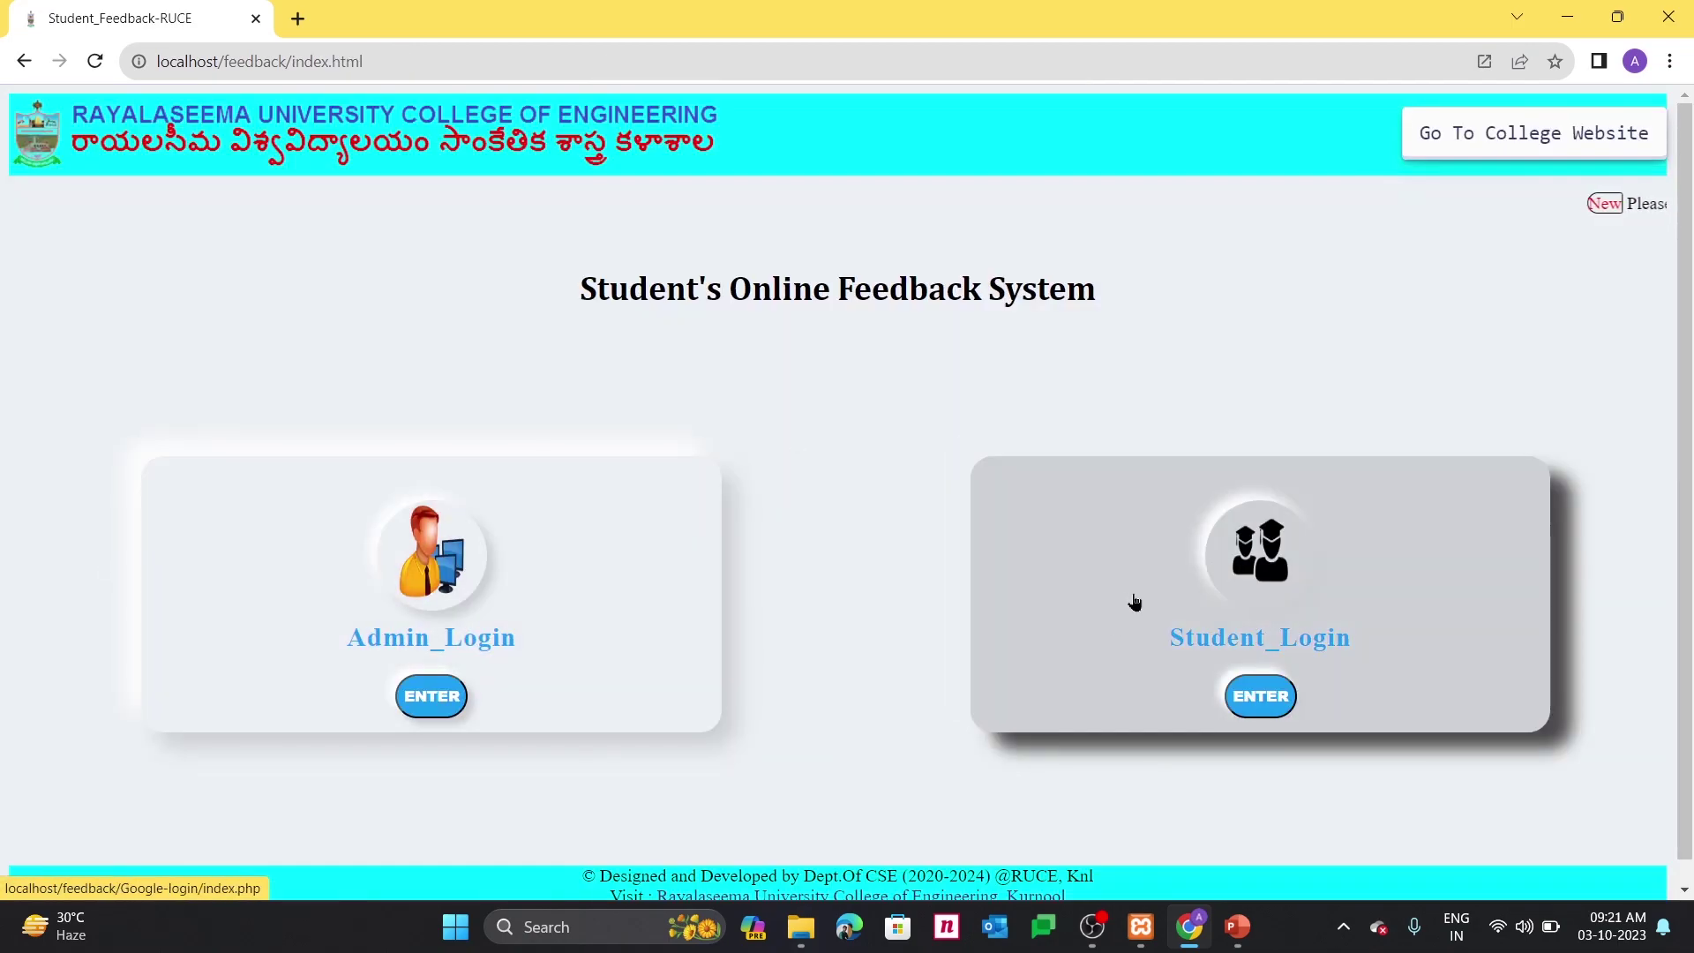
pyautogui.click(1074, 627)
pyautogui.click(820, 713)
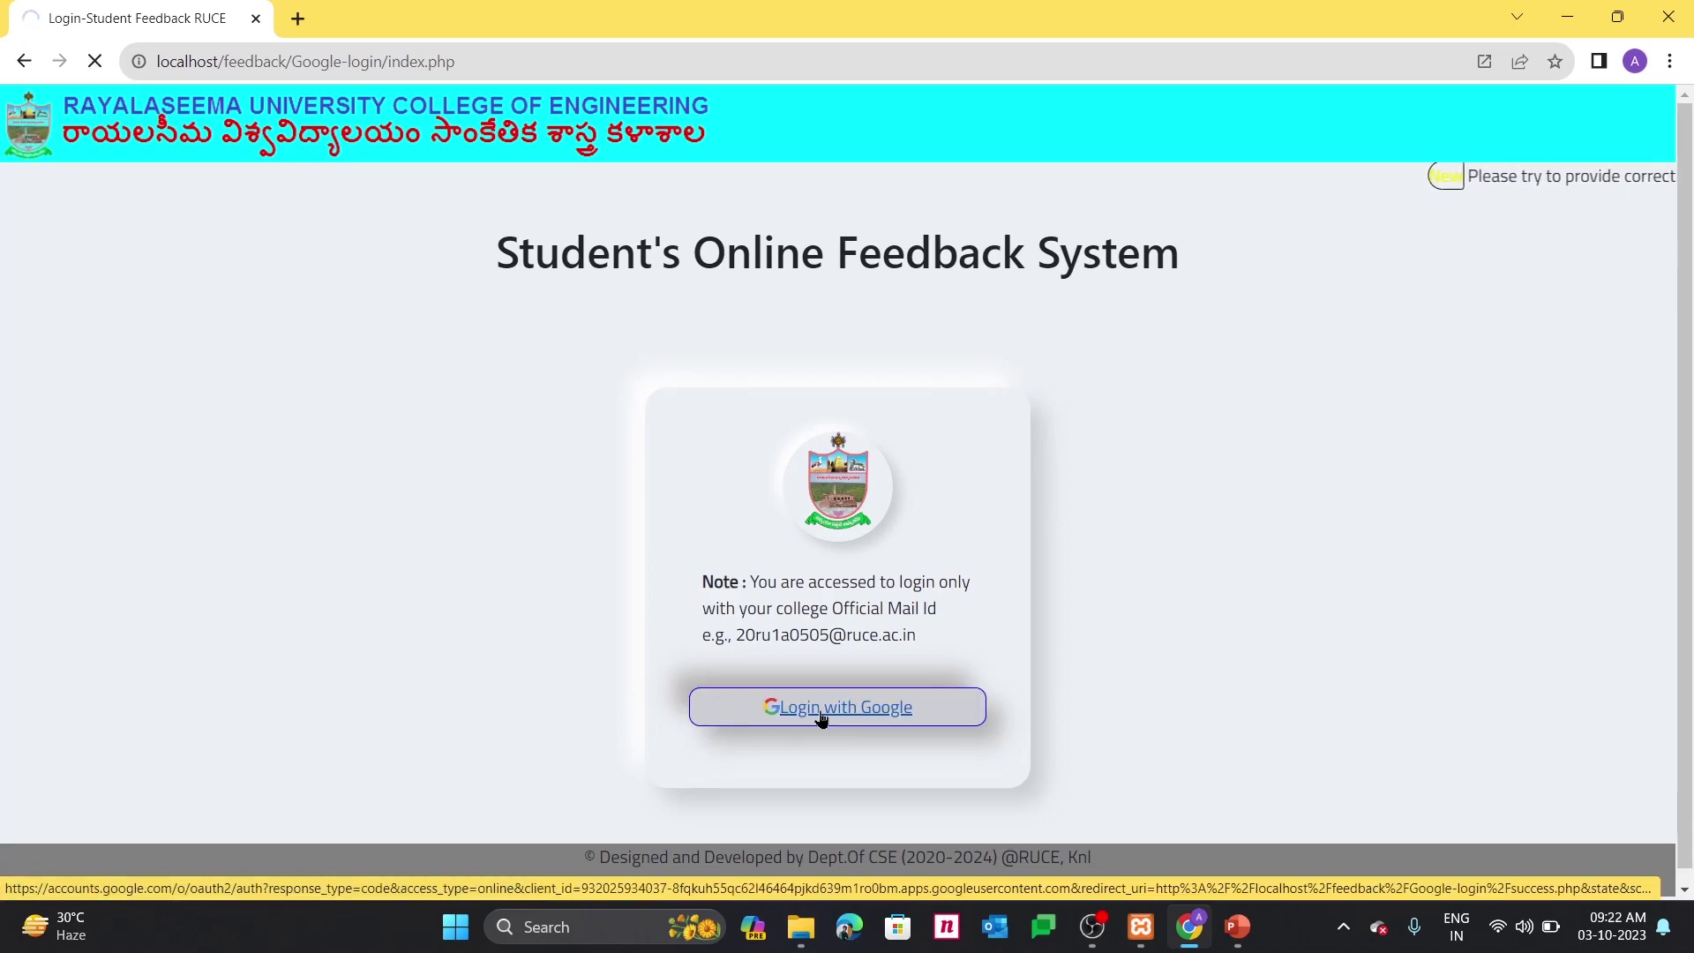
pyautogui.scroll(-3, 820, 711)
pyautogui.click(799, 716)
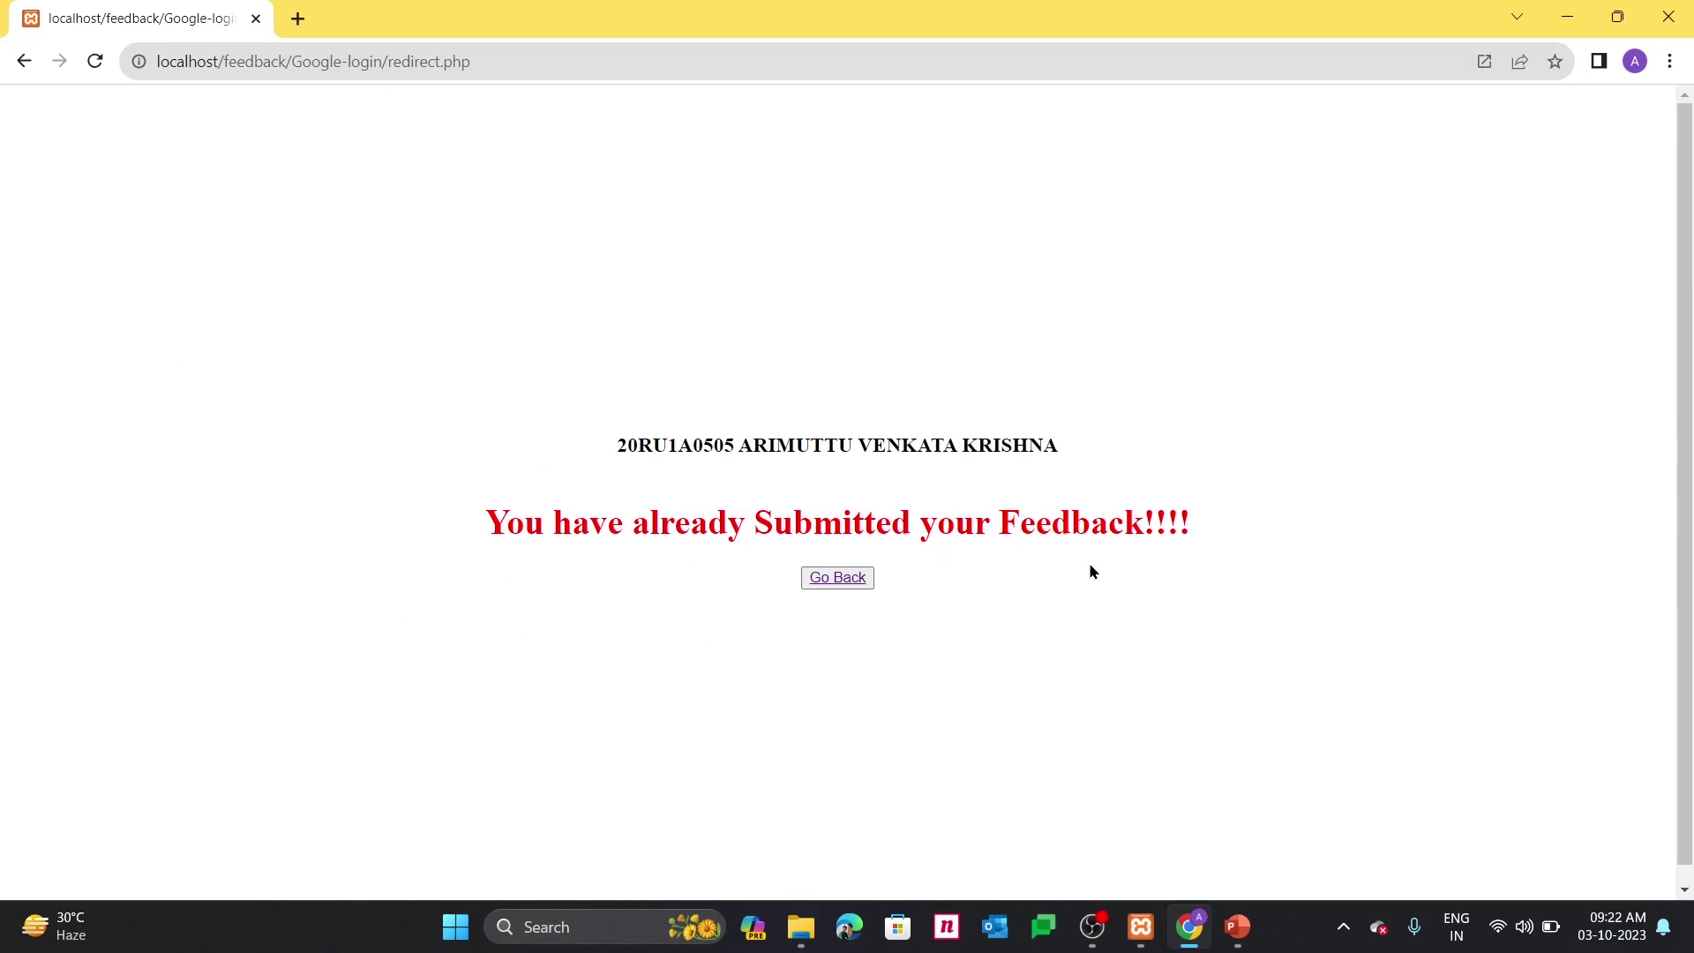
pyautogui.click(847, 578)
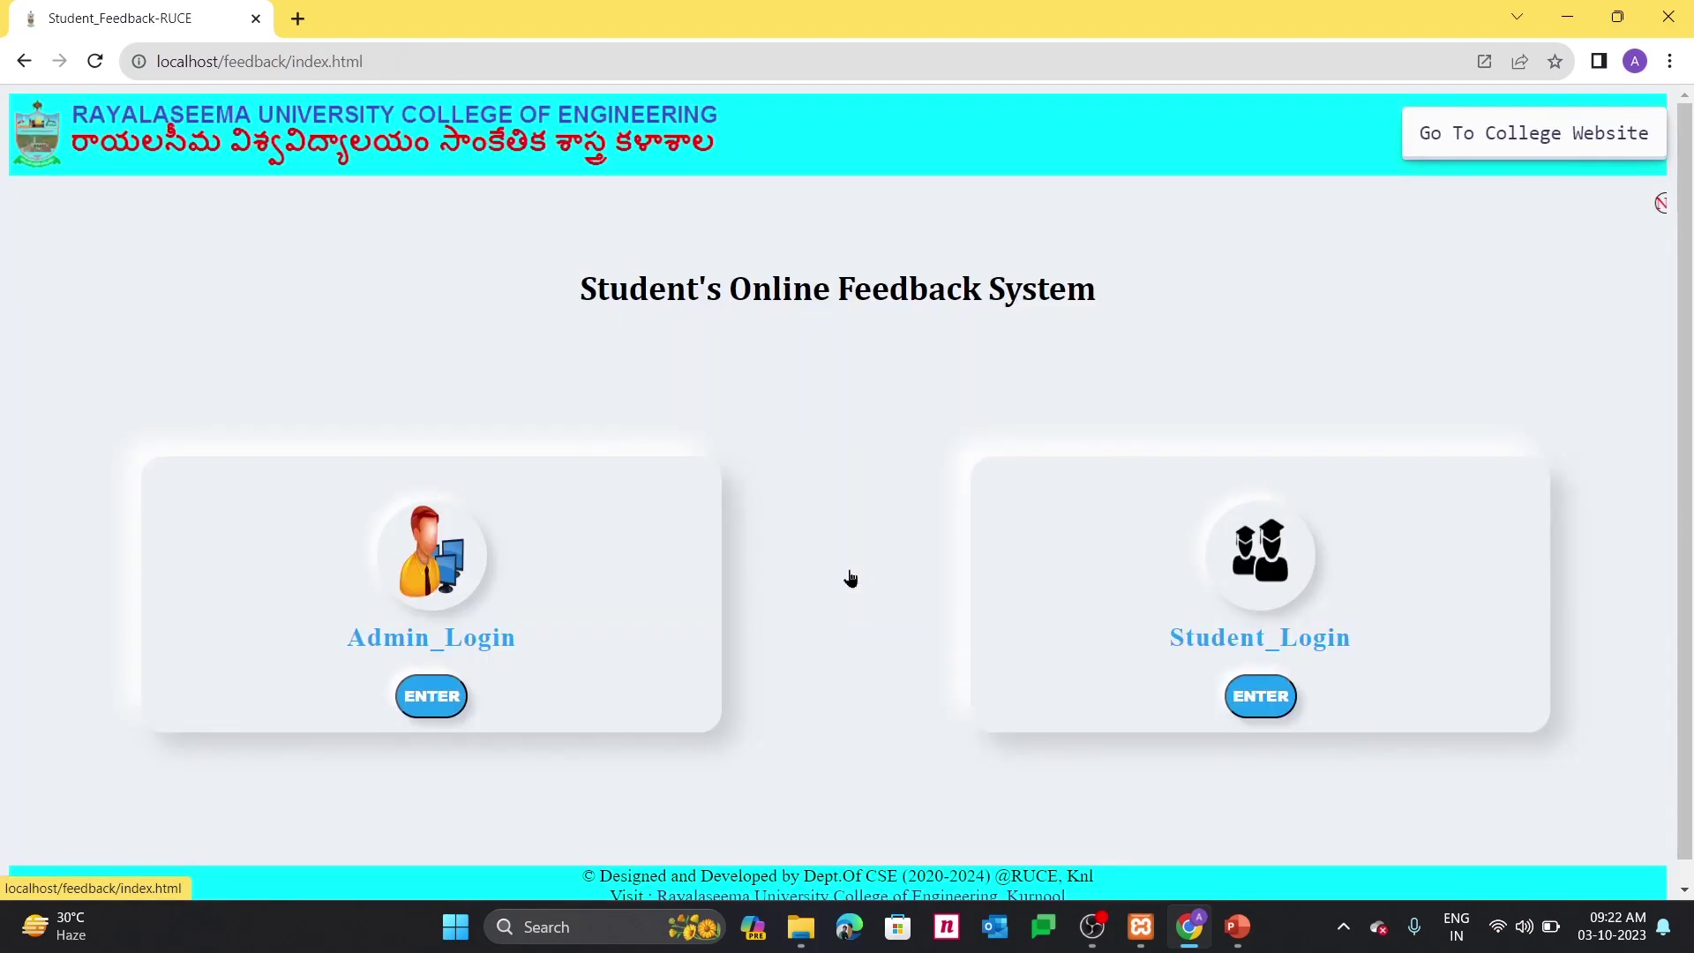